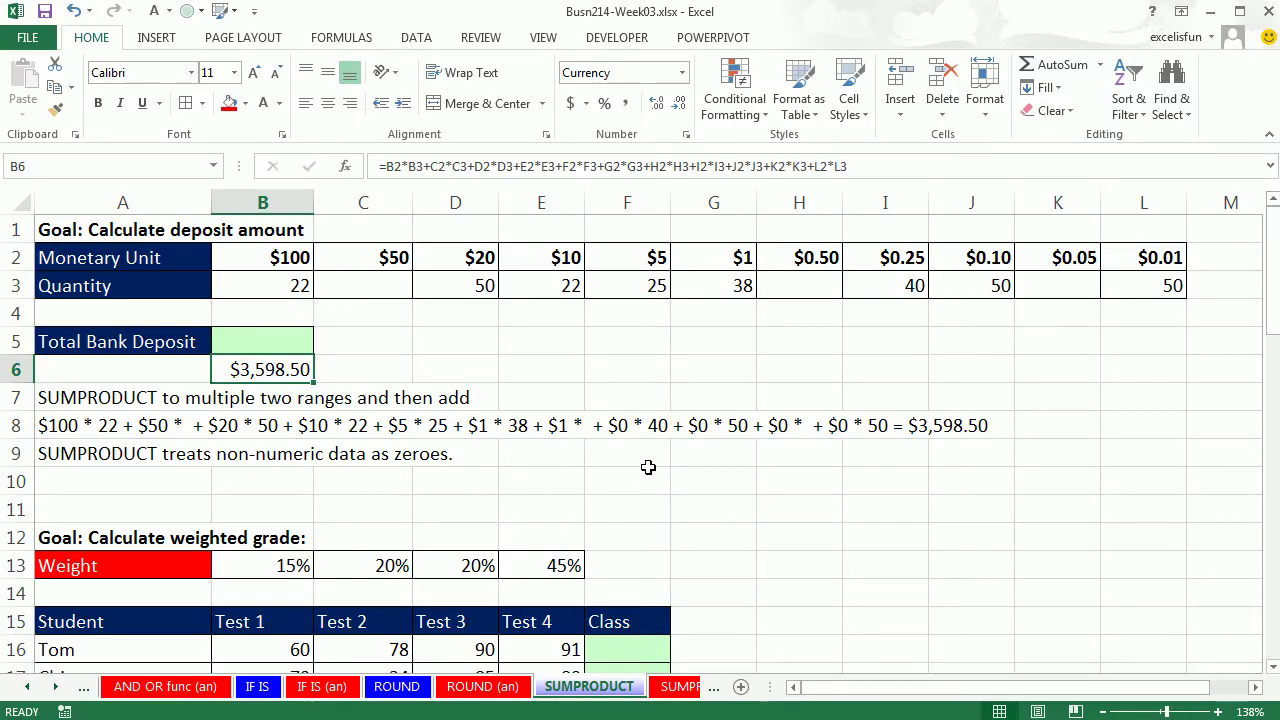
# Inspect the unit row B2:L2 and quantities B3:D3, then show B6's long =B2*B3+…+L2*L3 formula.
pyautogui.click(295, 340)
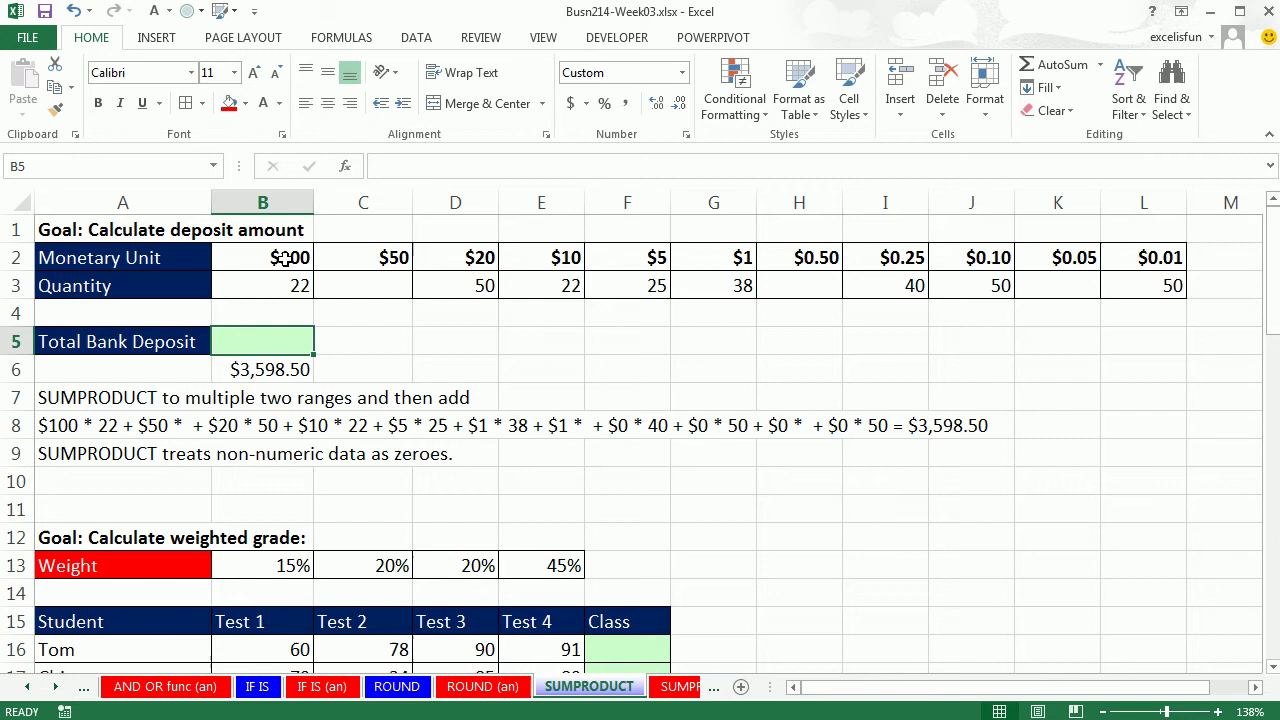
pyautogui.moveTo(256, 253); pyautogui.dragTo(1140, 258)
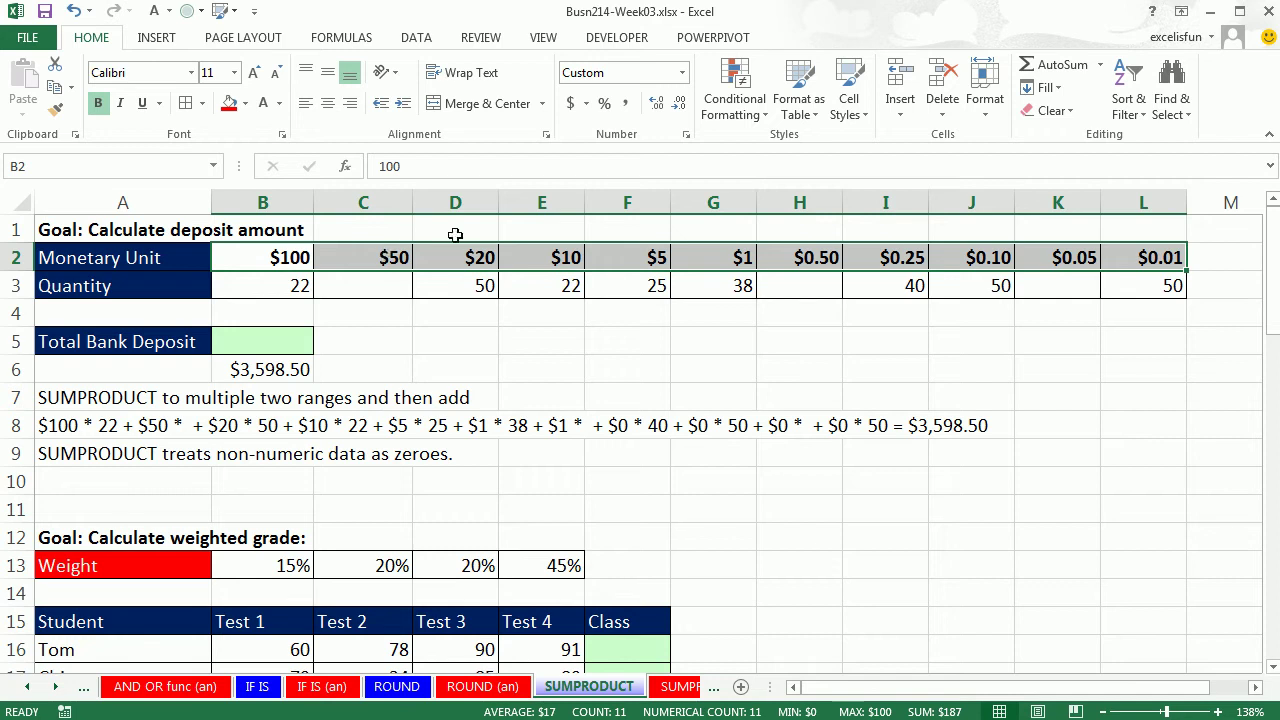
pyautogui.click(268, 287)
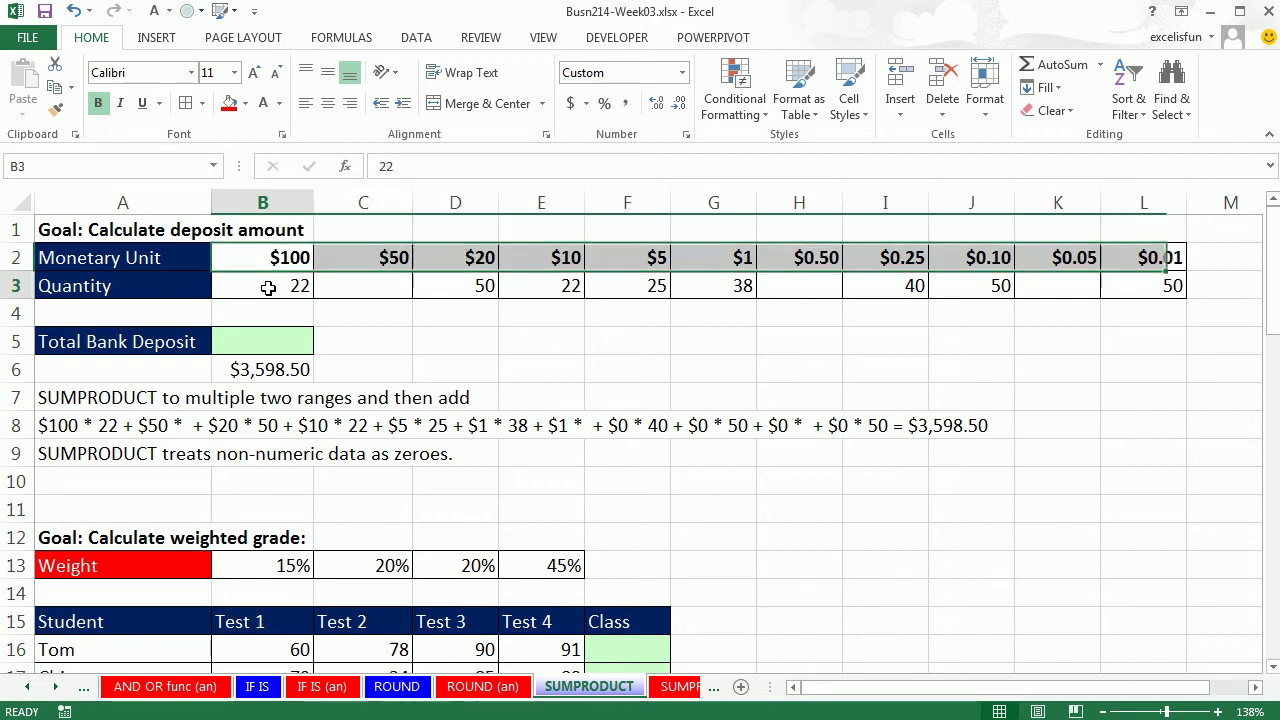
pyautogui.click(370, 279)
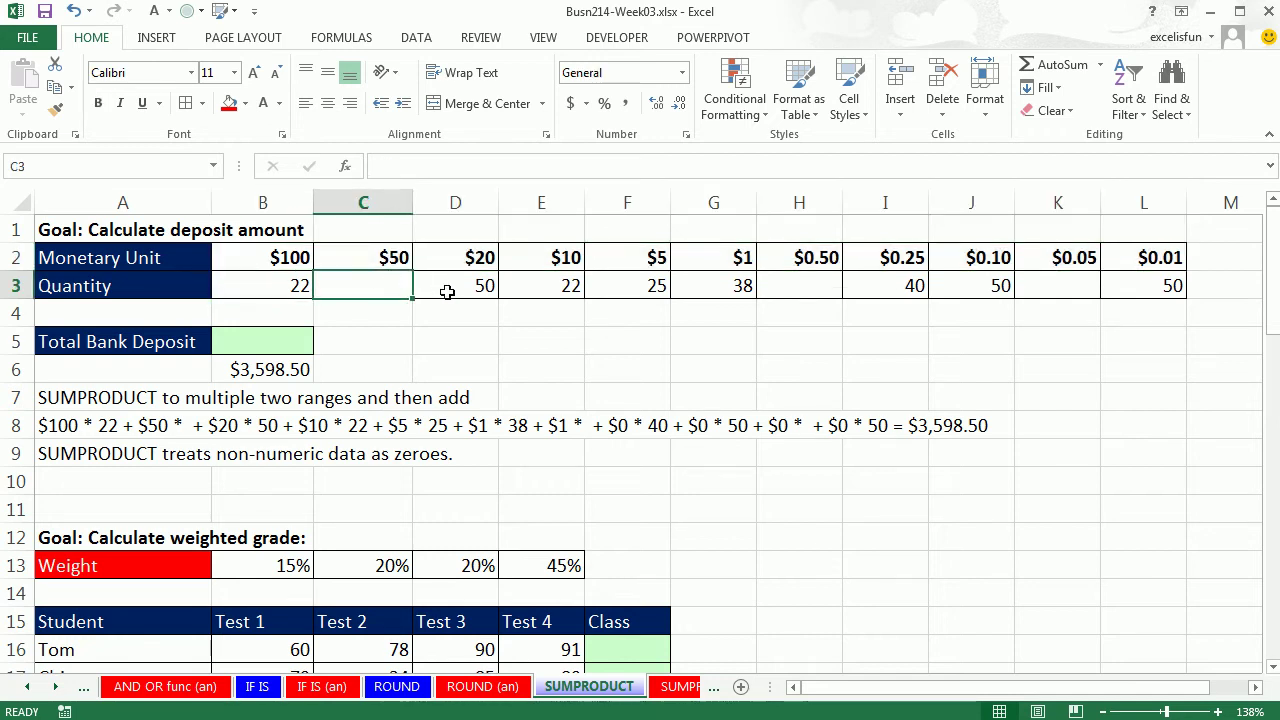
pyautogui.click(455, 286)
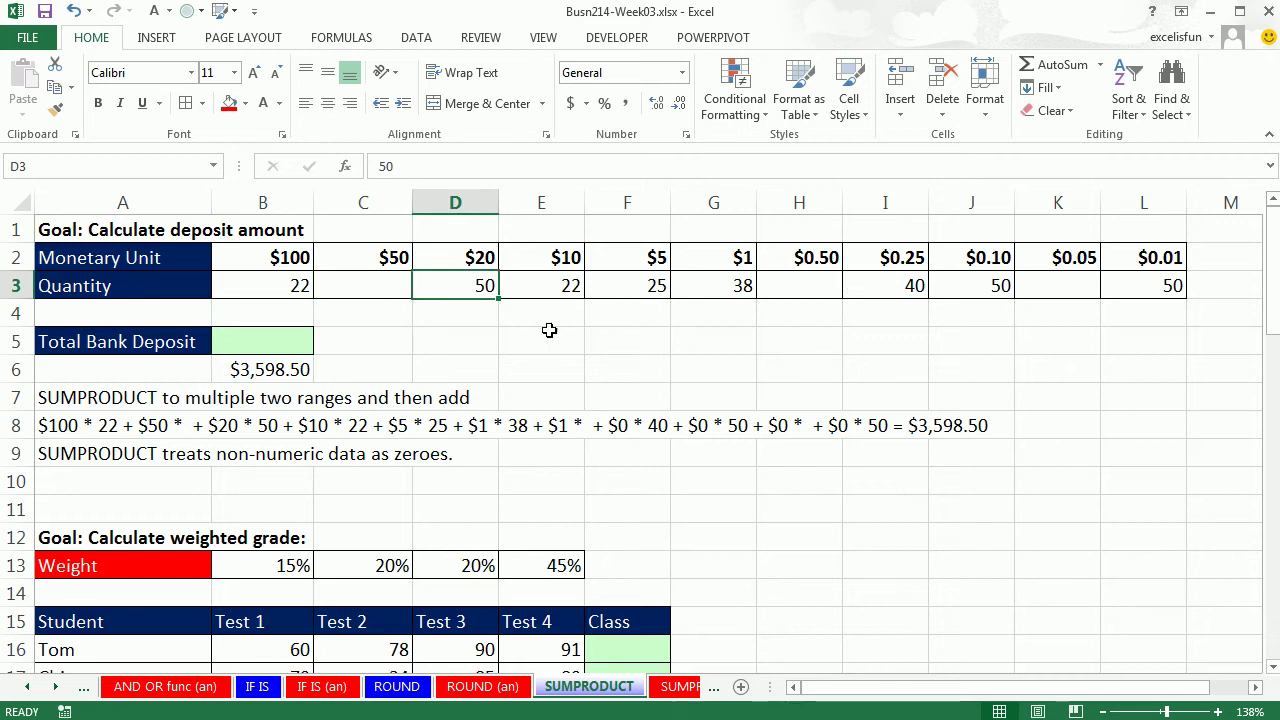
pyautogui.click(277, 341)
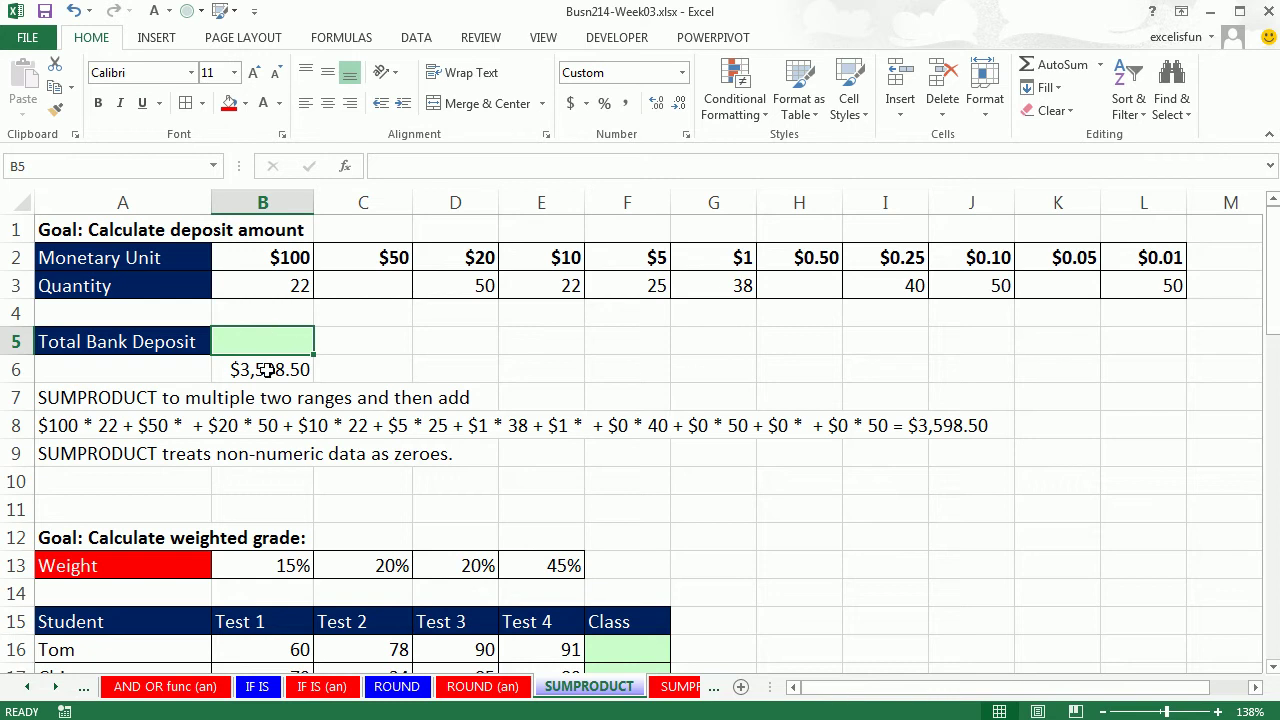
pyautogui.doubleClick(268, 369)
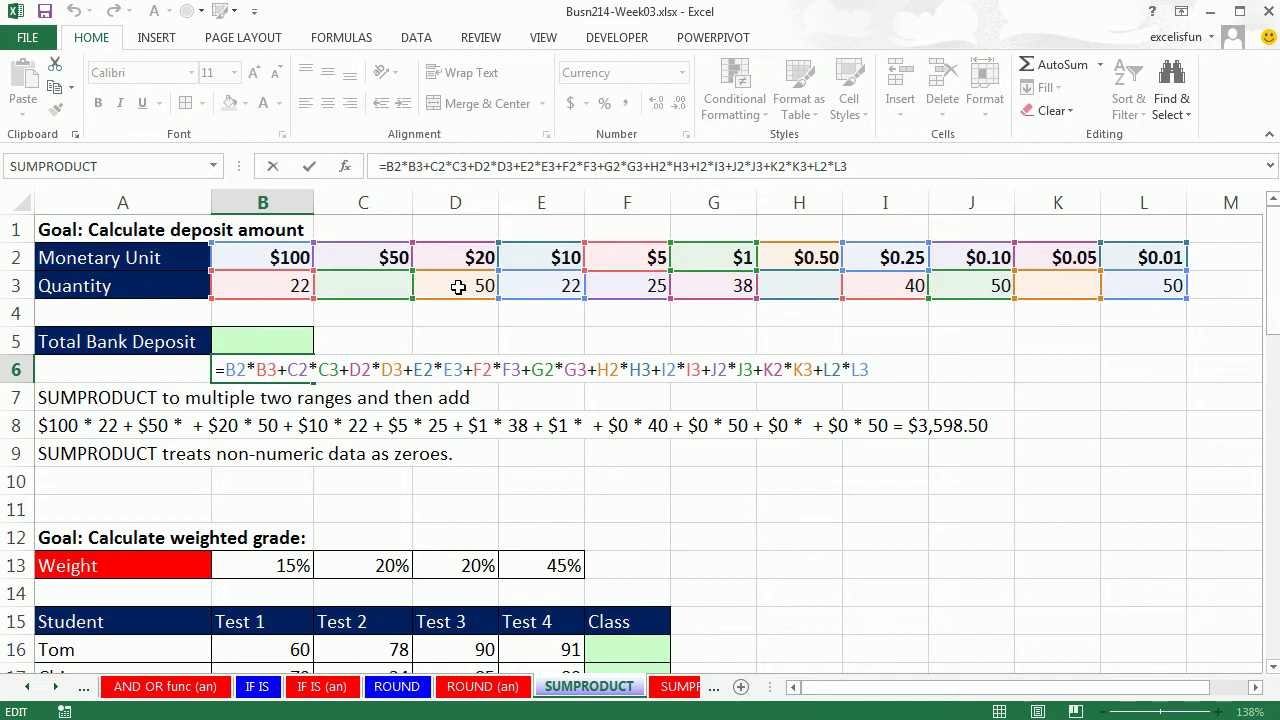
# Enter =SUMPRODUCT(B2:L2,B3:L3) as the Total Bank Deposit in B5.
pyautogui.hotkey('ctrl', 'Return')
pyautogui.press('Up')
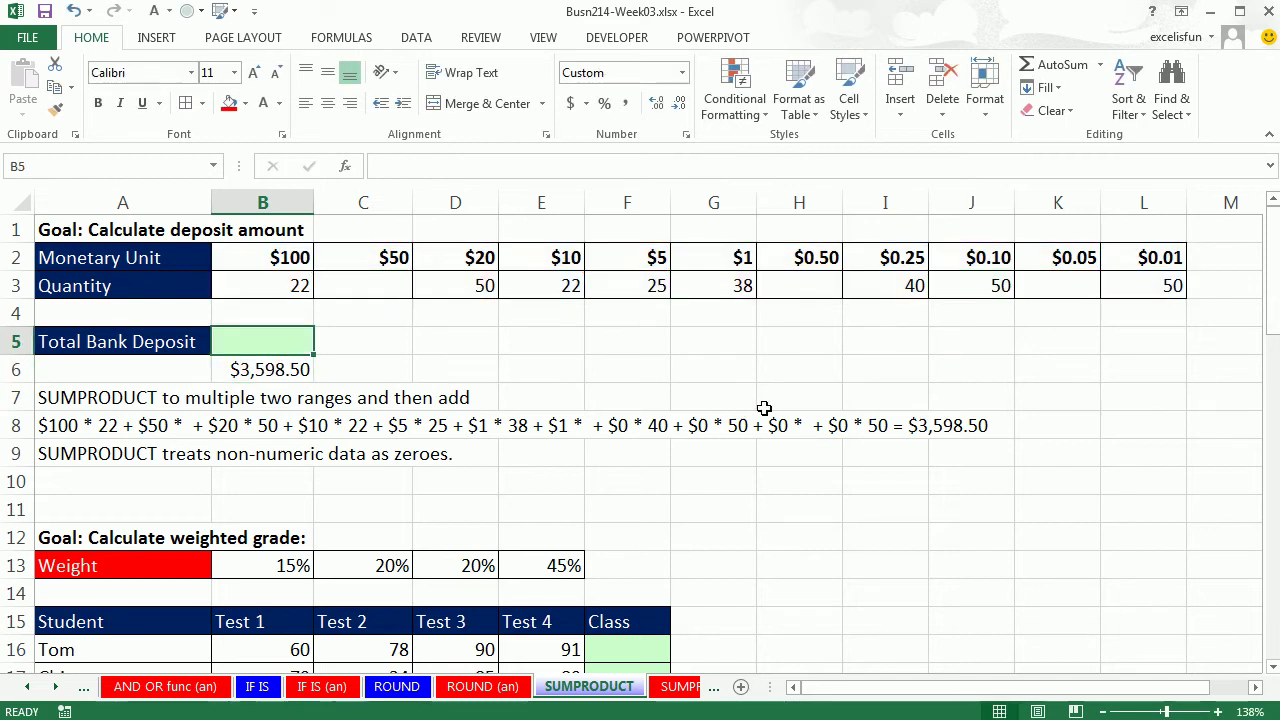
pyautogui.write('=sump')
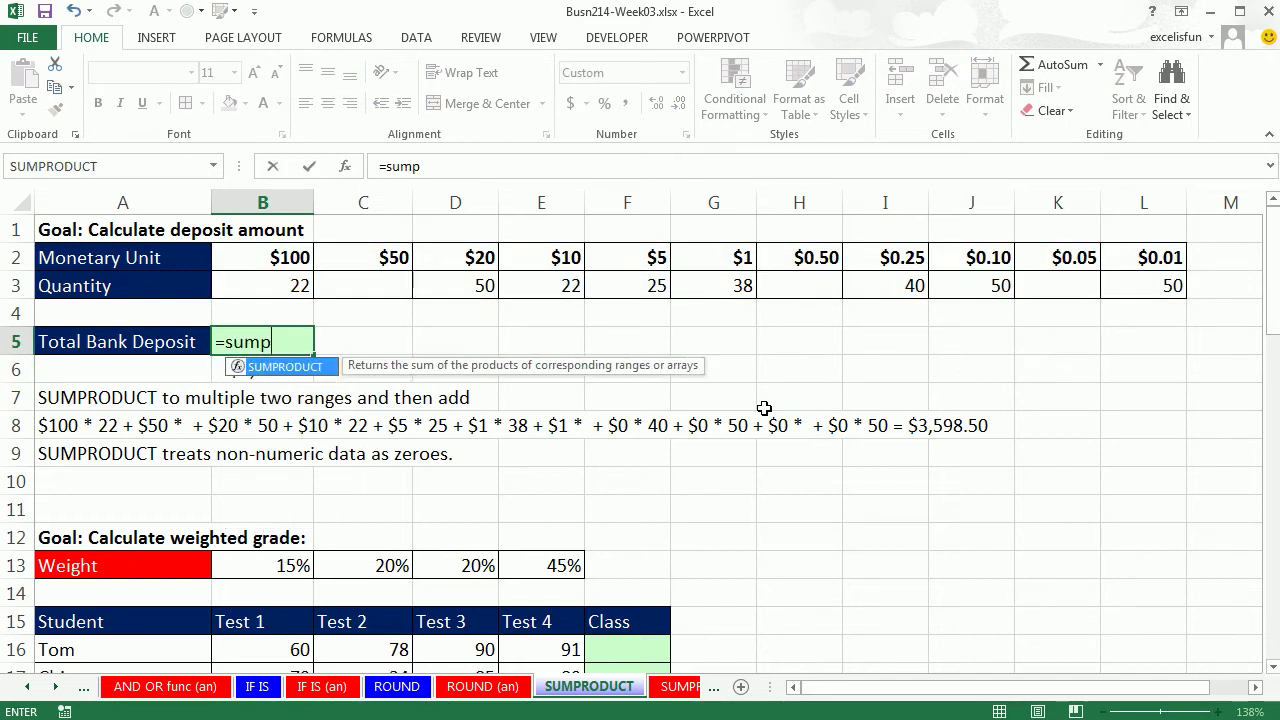
pyautogui.press('Tab')
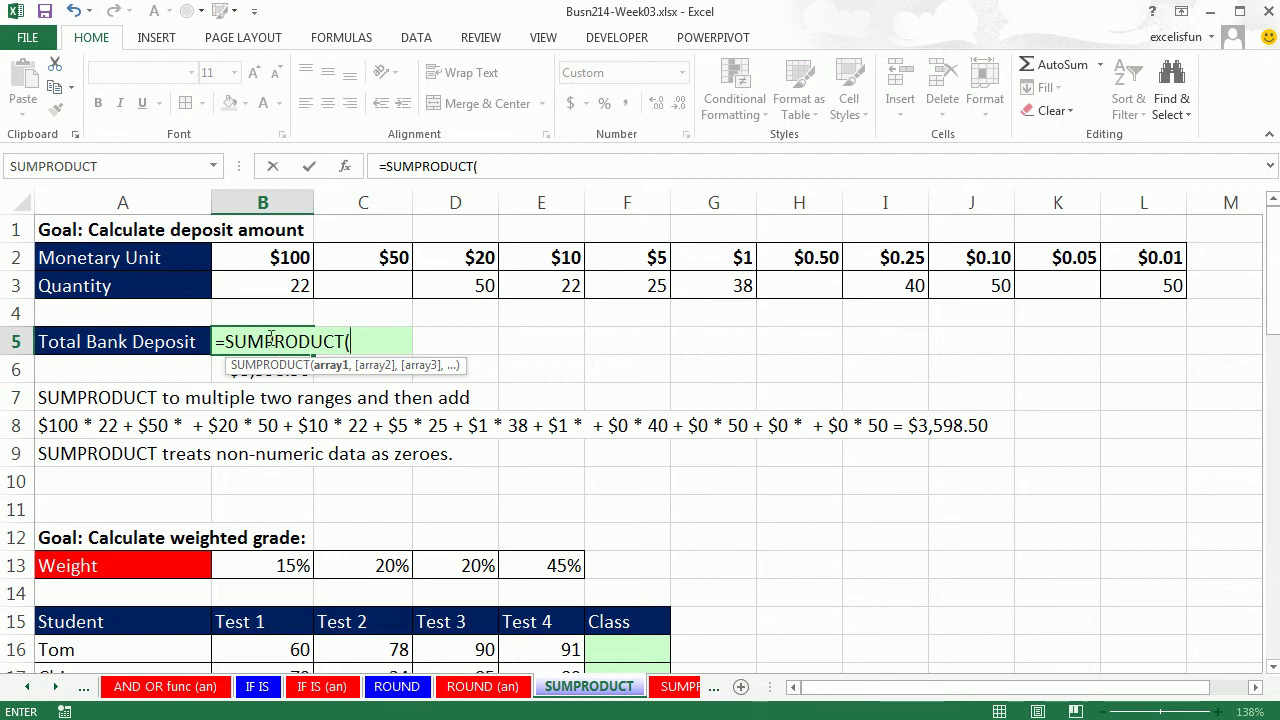
pyautogui.moveTo(264, 341); pyautogui.dragTo(344, 341)
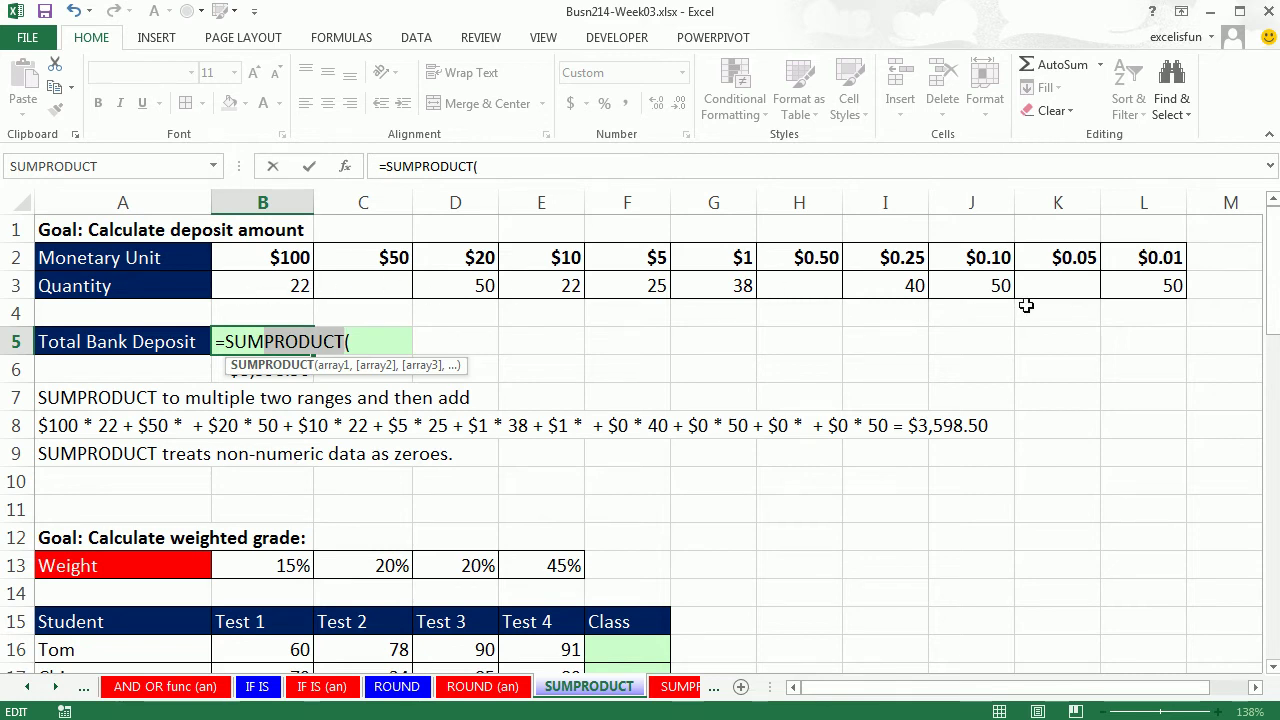
pyautogui.click(370, 343)
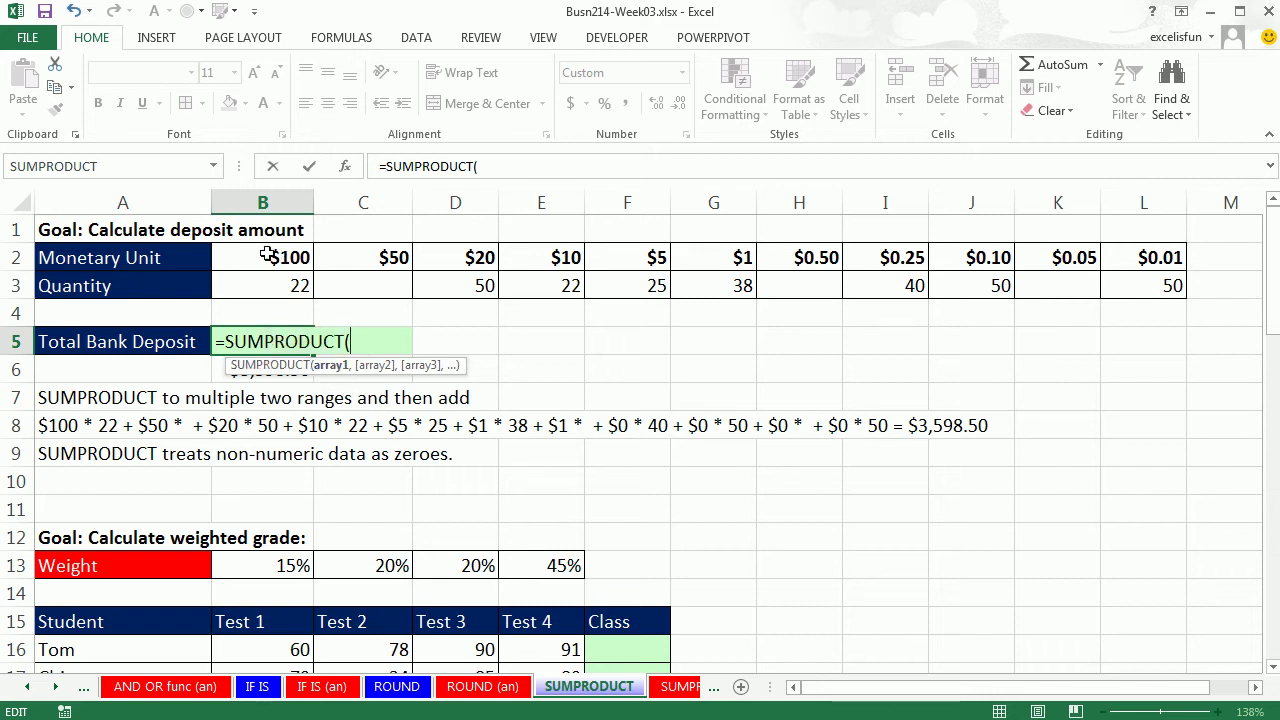
pyautogui.moveTo(266, 252); pyautogui.dragTo(1121, 255)
pyautogui.write(',')
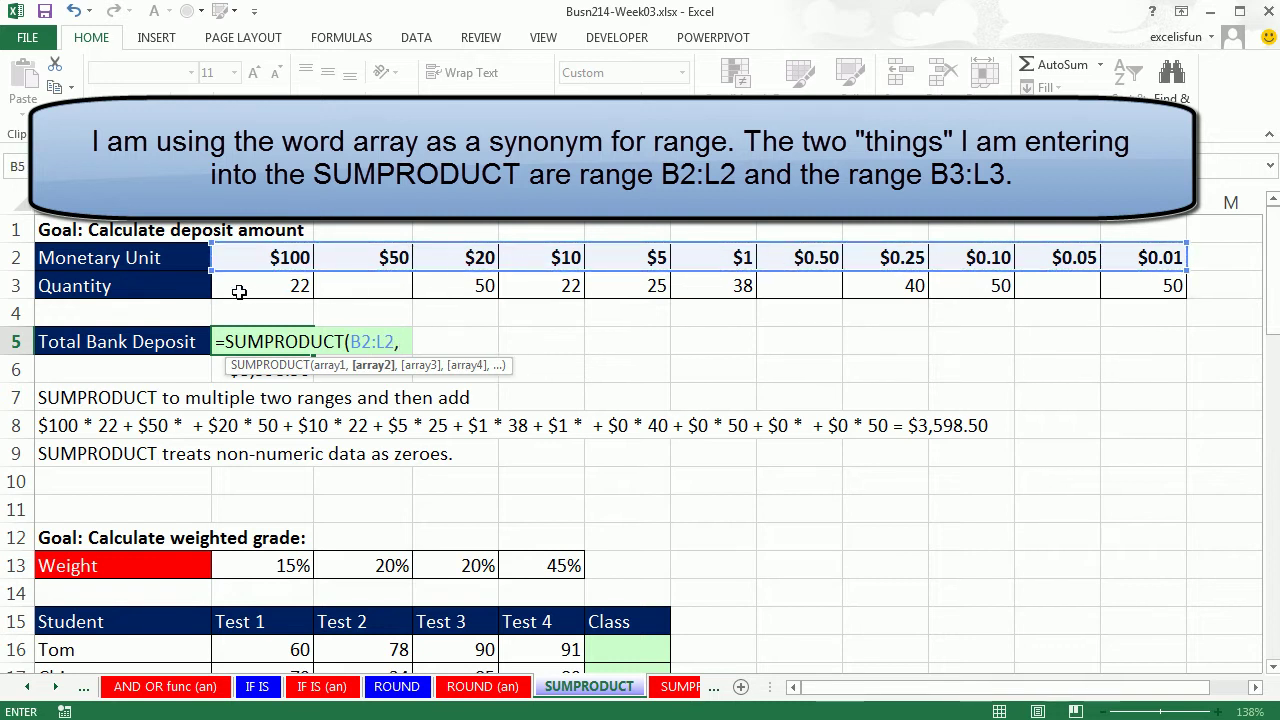
pyautogui.moveTo(239, 291); pyautogui.dragTo(1170, 289)
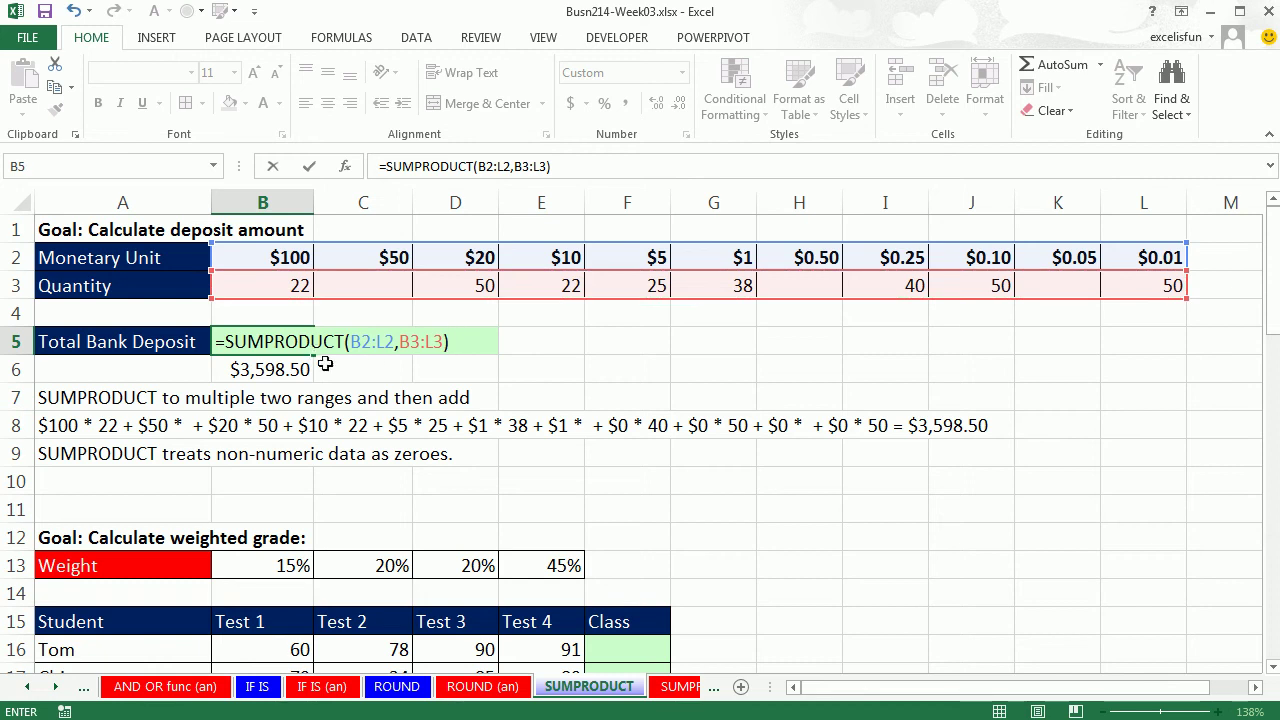
pyautogui.press('Return')
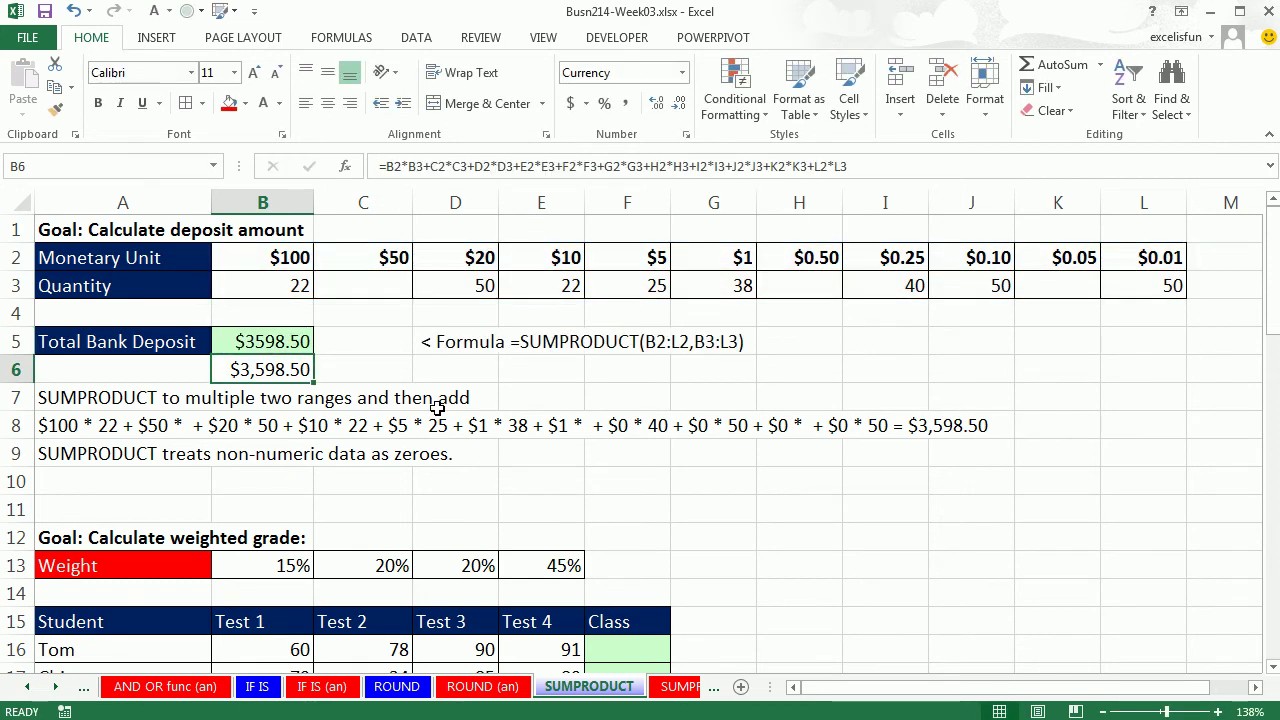
# Review the B5 formula, confirming it returns $3598.50 like B6.
pyautogui.doubleClick(250, 342)
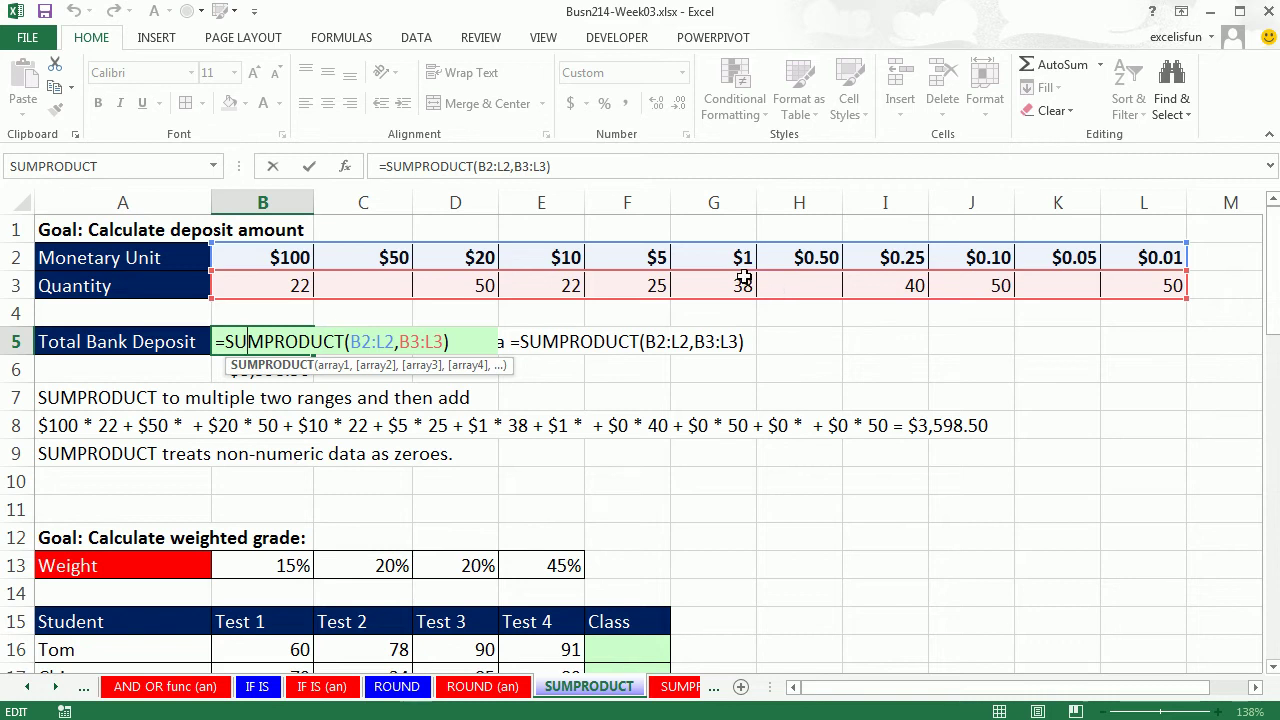
pyautogui.press('Return')
pyautogui.click(1272, 666)
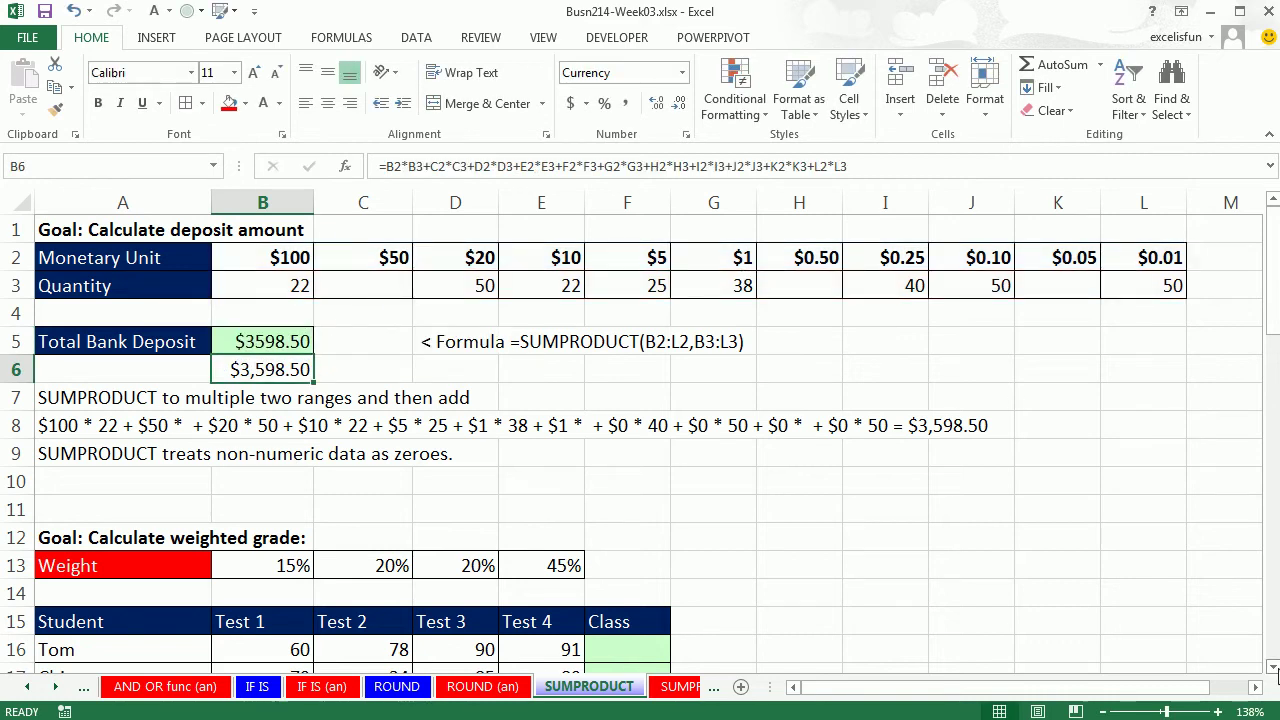
# Inspect the test weights B13:E13 and the students' scores before choosing Class cell F16.
pyautogui.moveTo(1277, 675); pyautogui.dragTo(1277, 675)
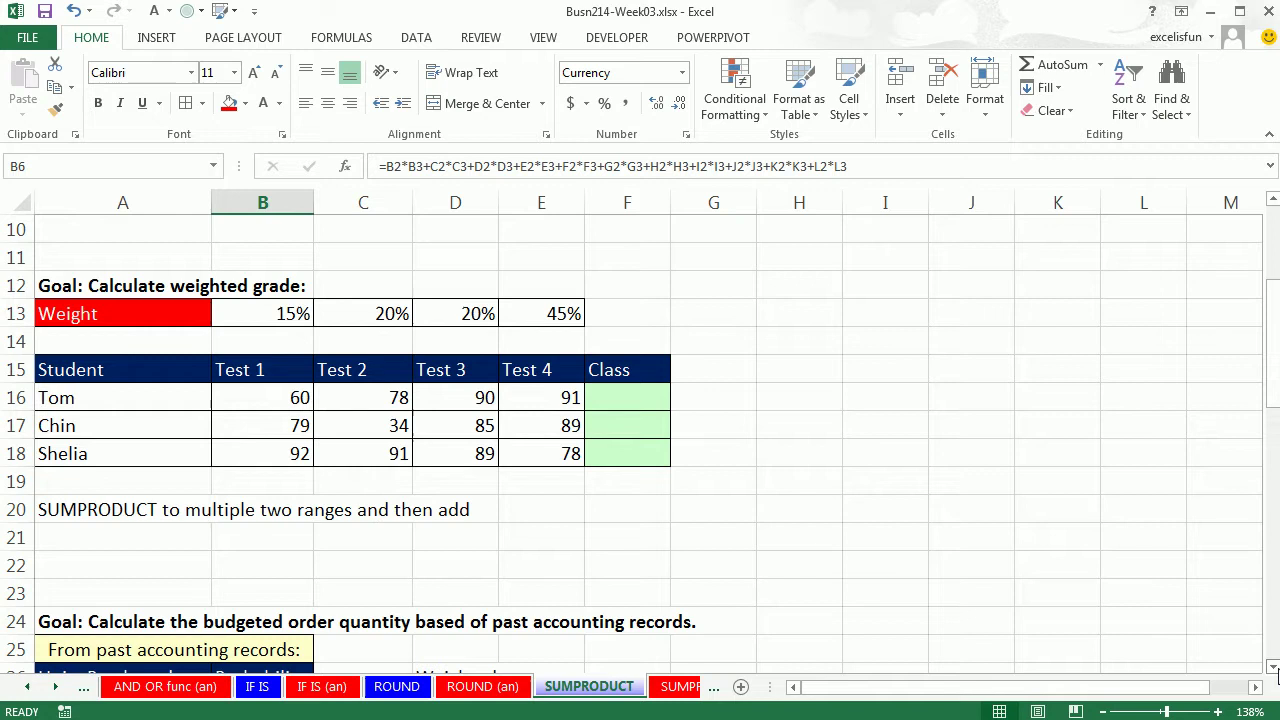
pyautogui.click(269, 286)
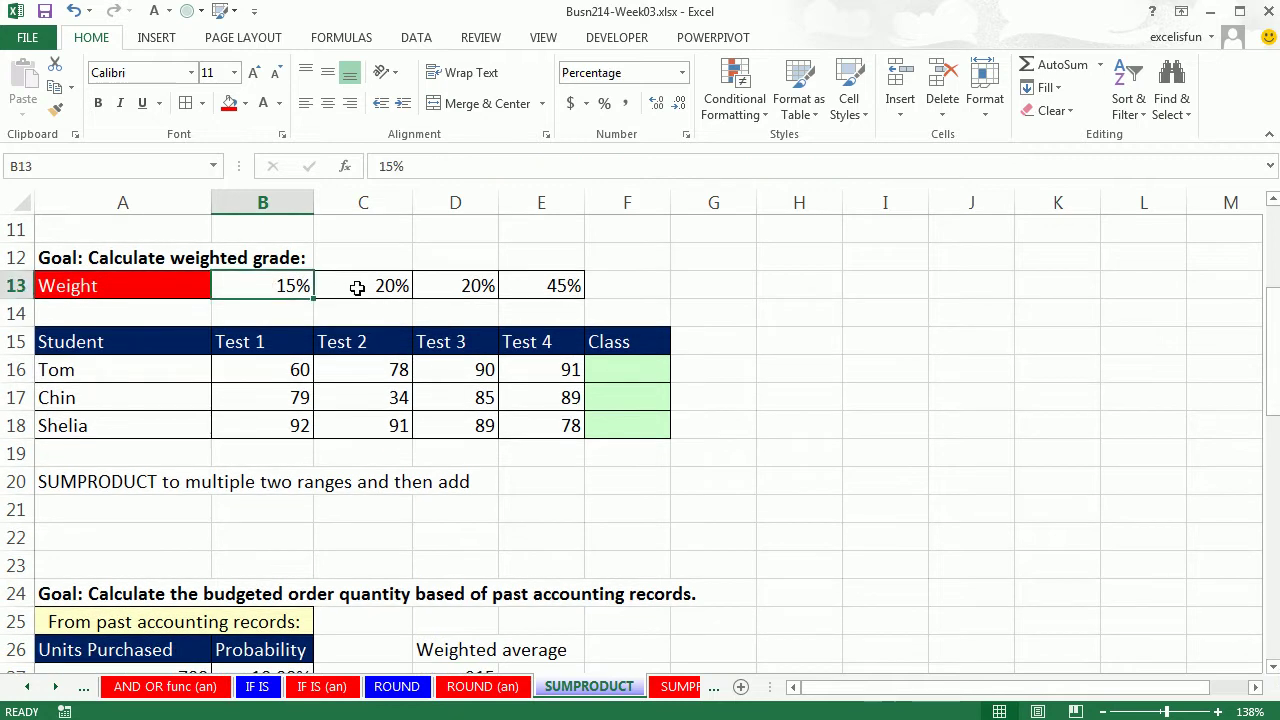
pyautogui.click(400, 286)
pyautogui.click(440, 286)
pyautogui.click(555, 286)
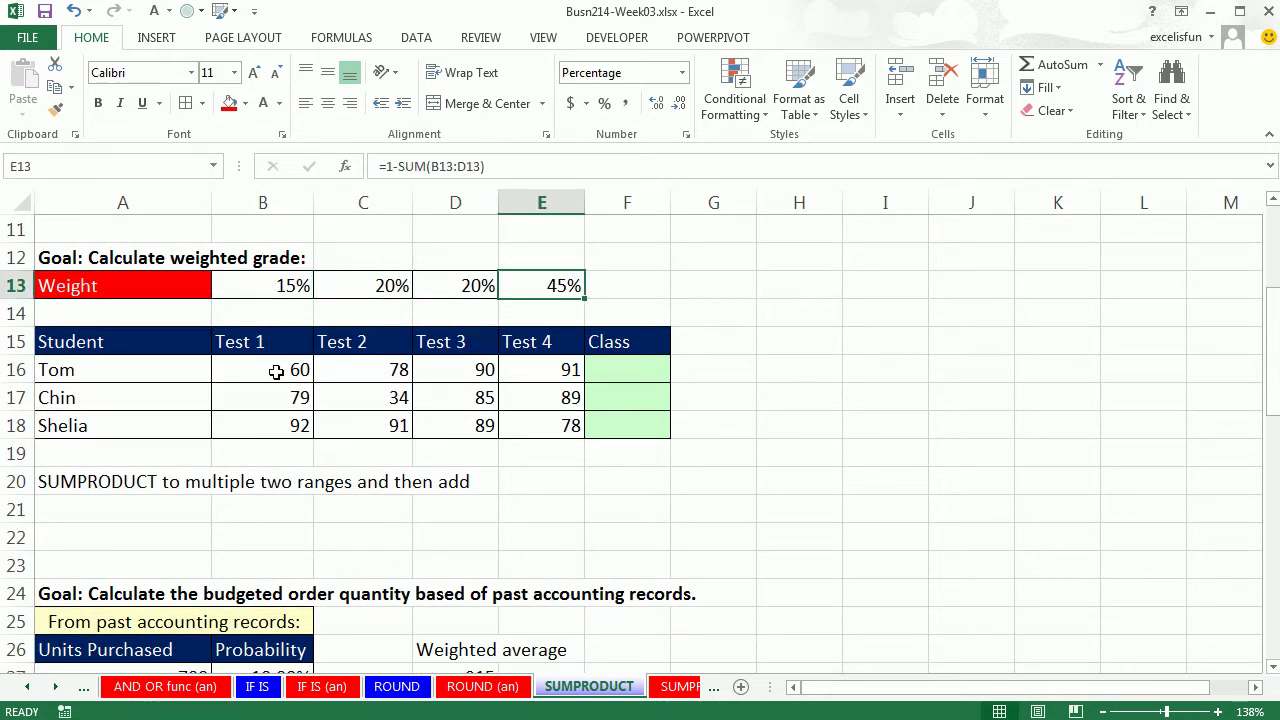
pyautogui.moveTo(274, 370); pyautogui.dragTo(562, 370)
pyautogui.moveTo(265, 408); pyautogui.dragTo(523, 400)
pyautogui.click(616, 372)
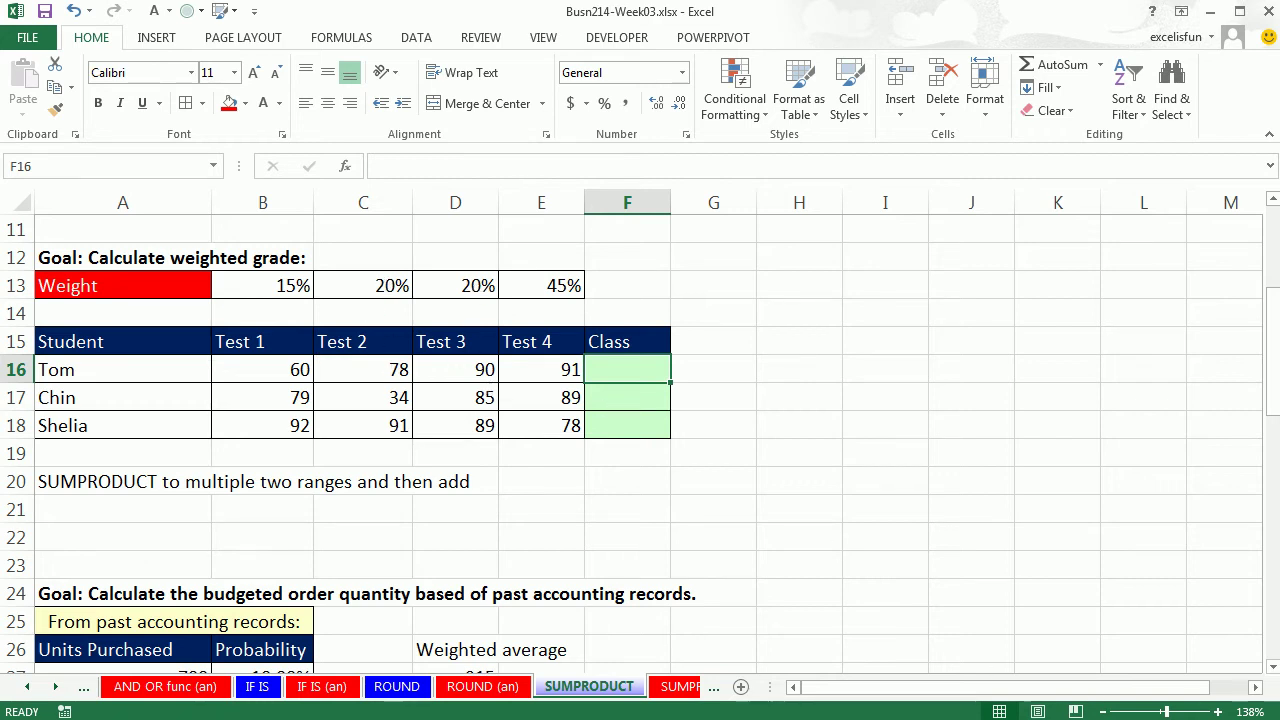
# Enter =SUMPRODUCT($B$13:$E$13,B16:E16) in F16 for the first student's weighted grade.
pyautogui.write('=sum')
pyautogui.doubleClick(703, 444)
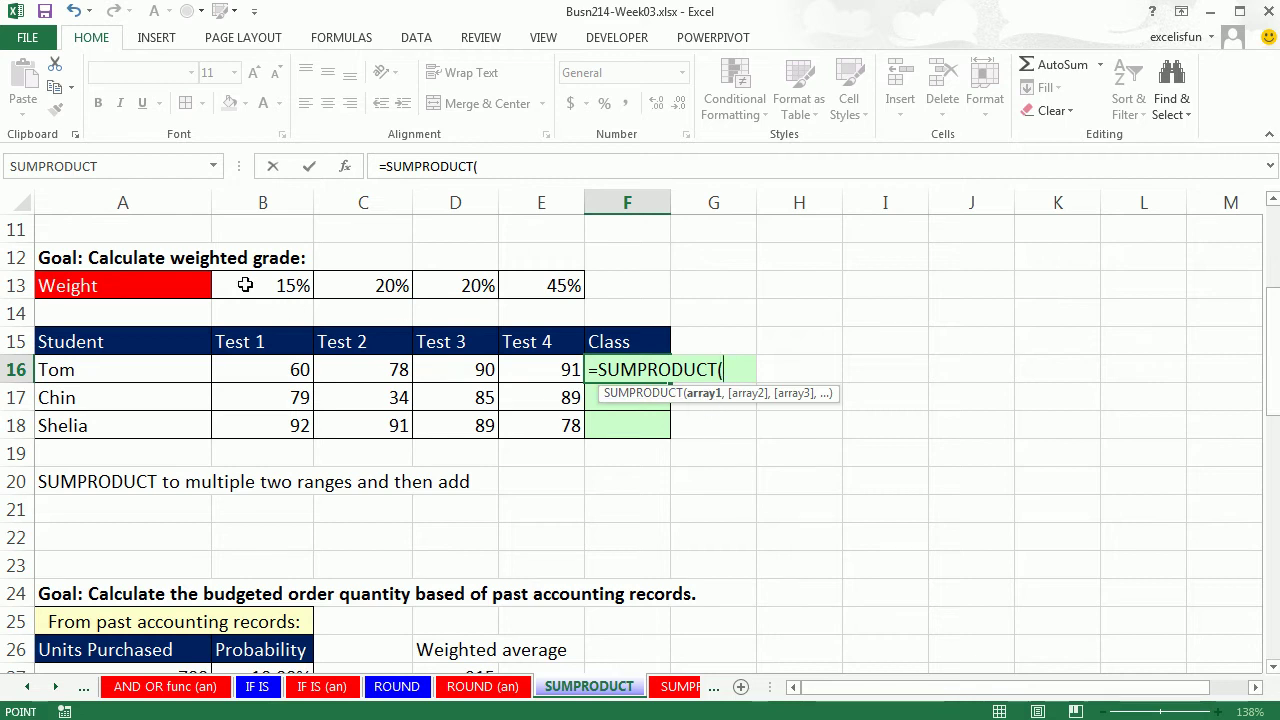
pyautogui.moveTo(246, 283); pyautogui.dragTo(557, 283)
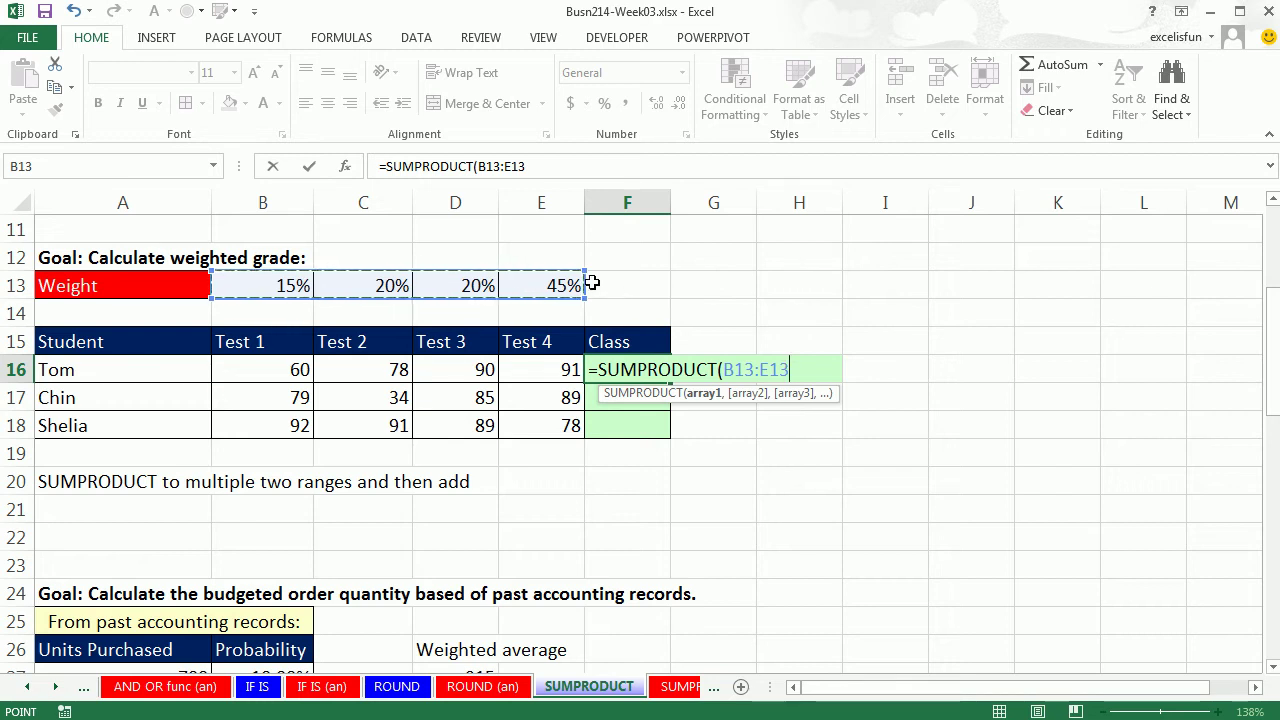
pyautogui.press('F4')
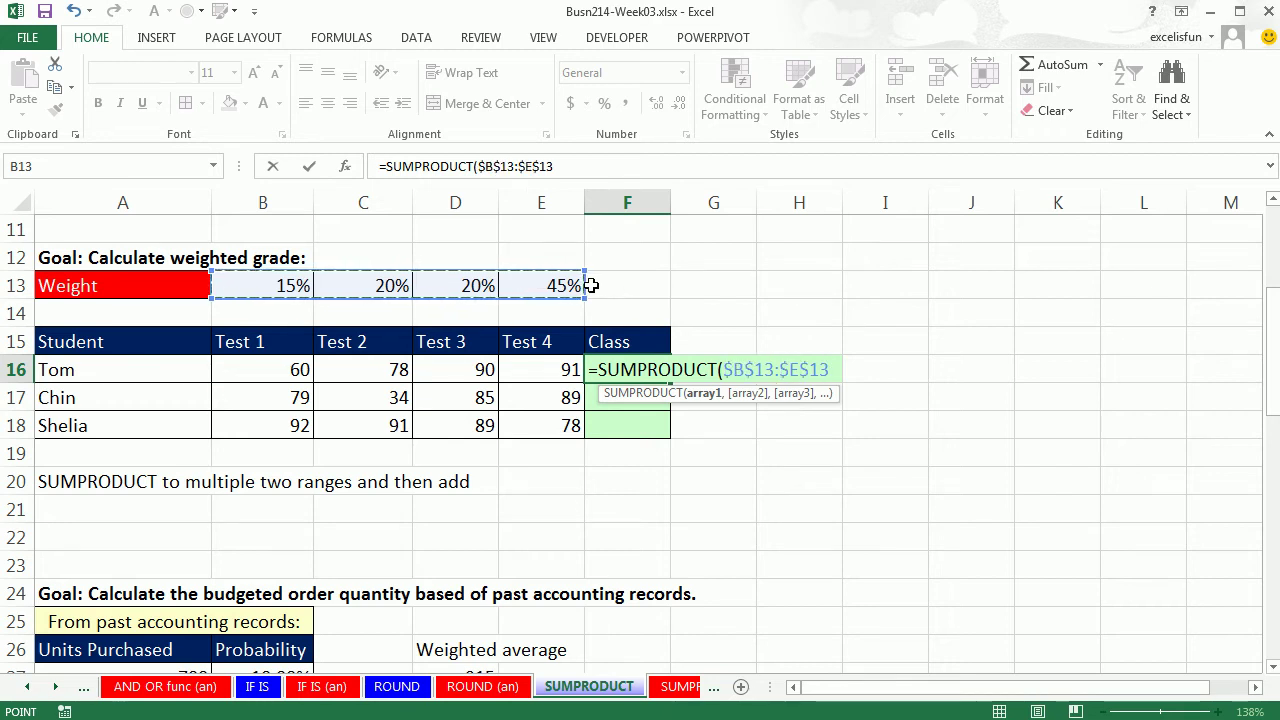
pyautogui.write(',')
pyautogui.moveTo(276, 368); pyautogui.dragTo(560, 369)
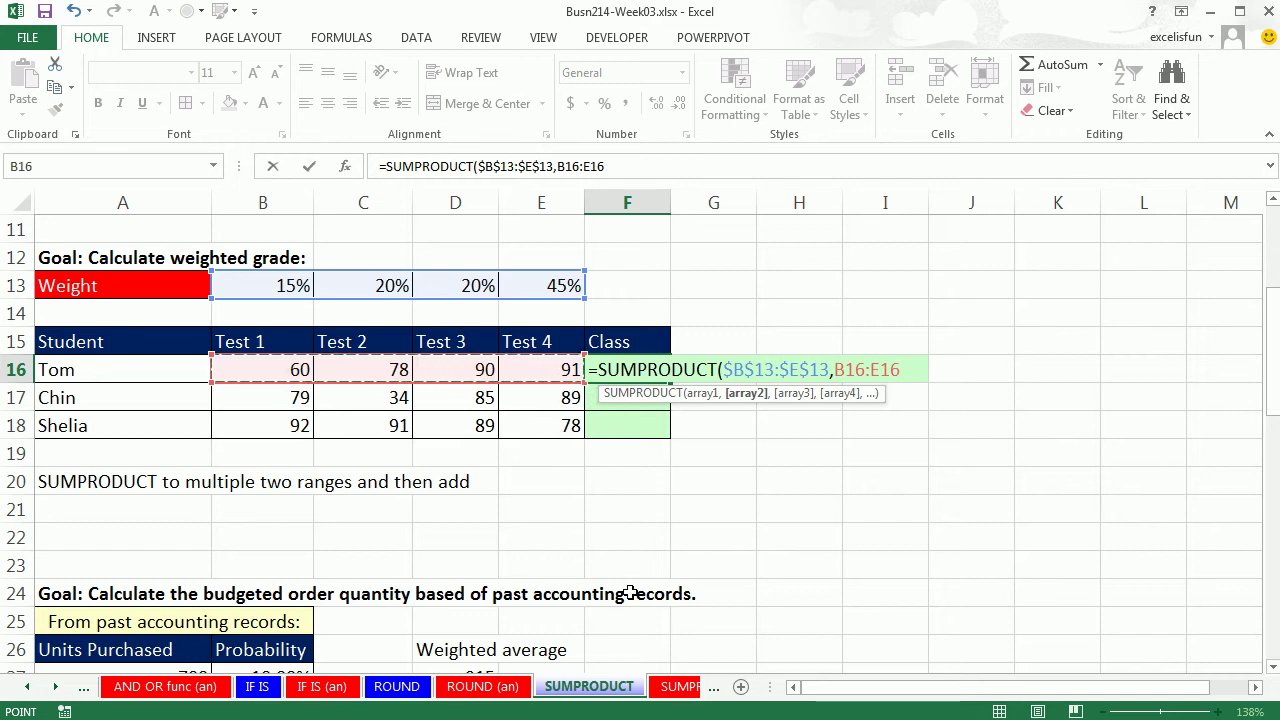
pyautogui.write(')')
pyautogui.hotkey('ctrl', 'Return')
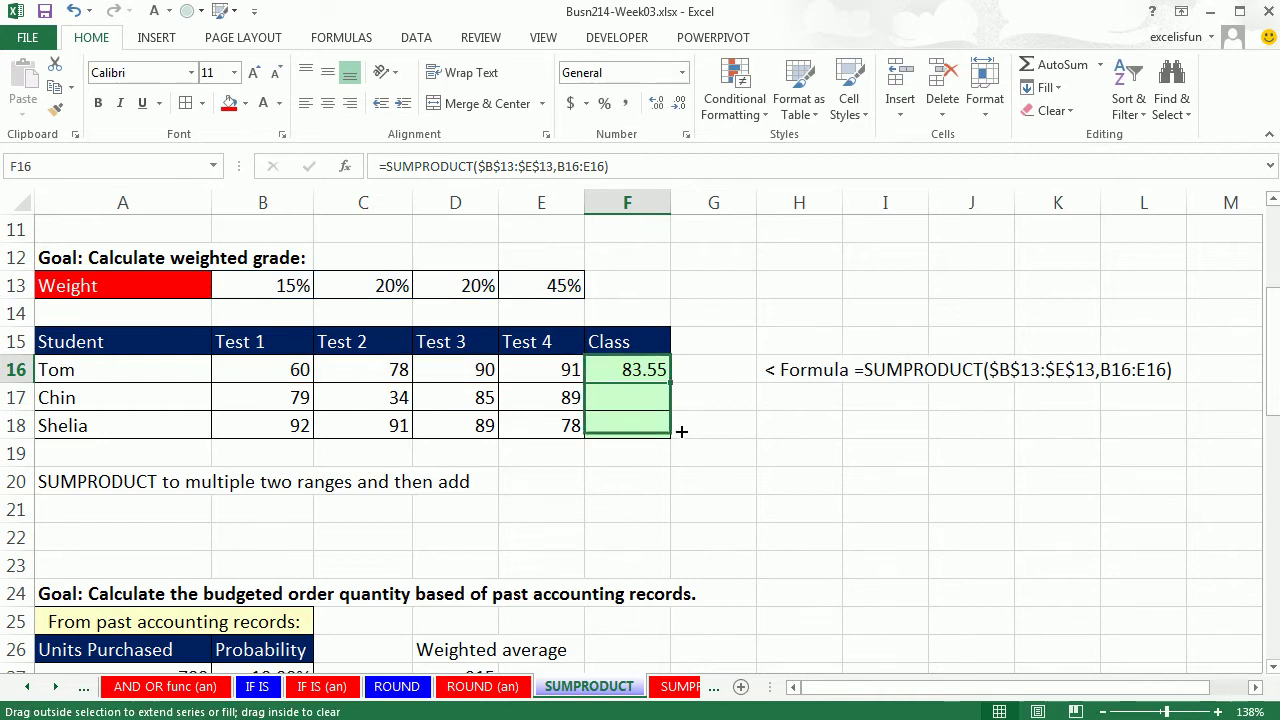
# Copy the grade formula down to F18, giving 83.55, 75.7 and 84.9, and check F18.
pyautogui.moveTo(681, 431); pyautogui.dragTo(681, 435)
pyautogui.click(629, 430)
pyautogui.press('F2')
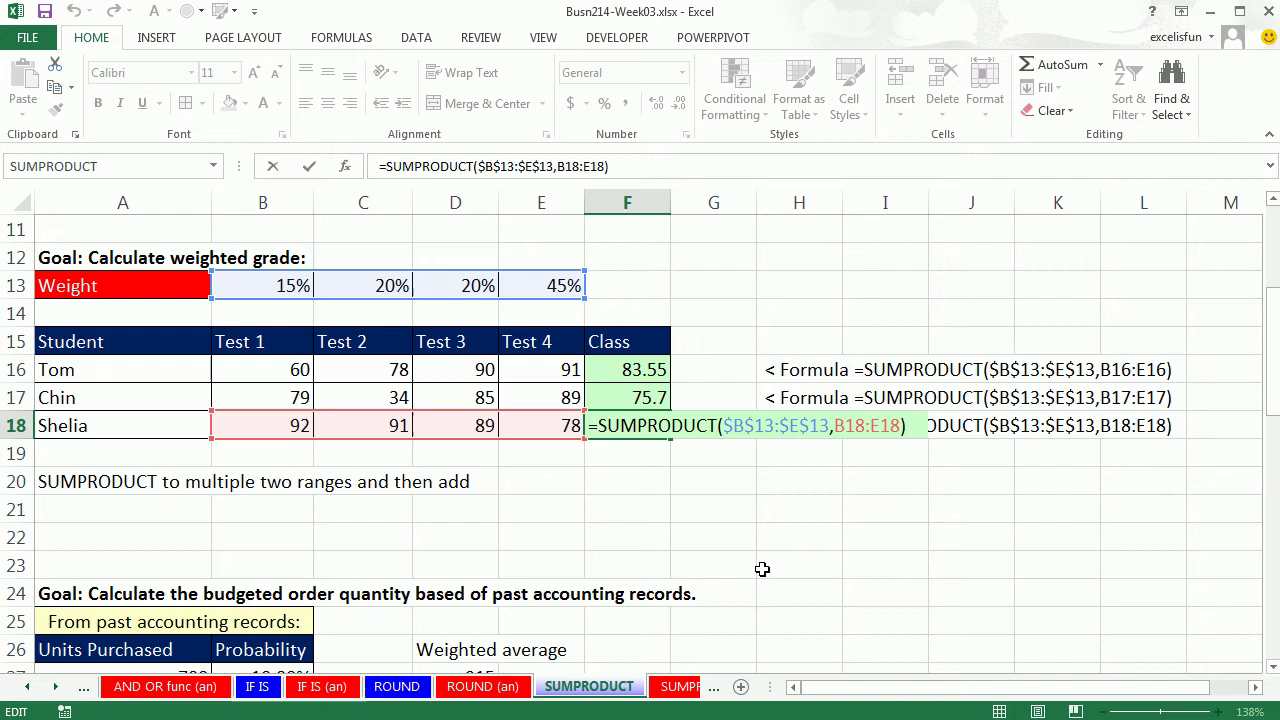
pyautogui.press('Return')
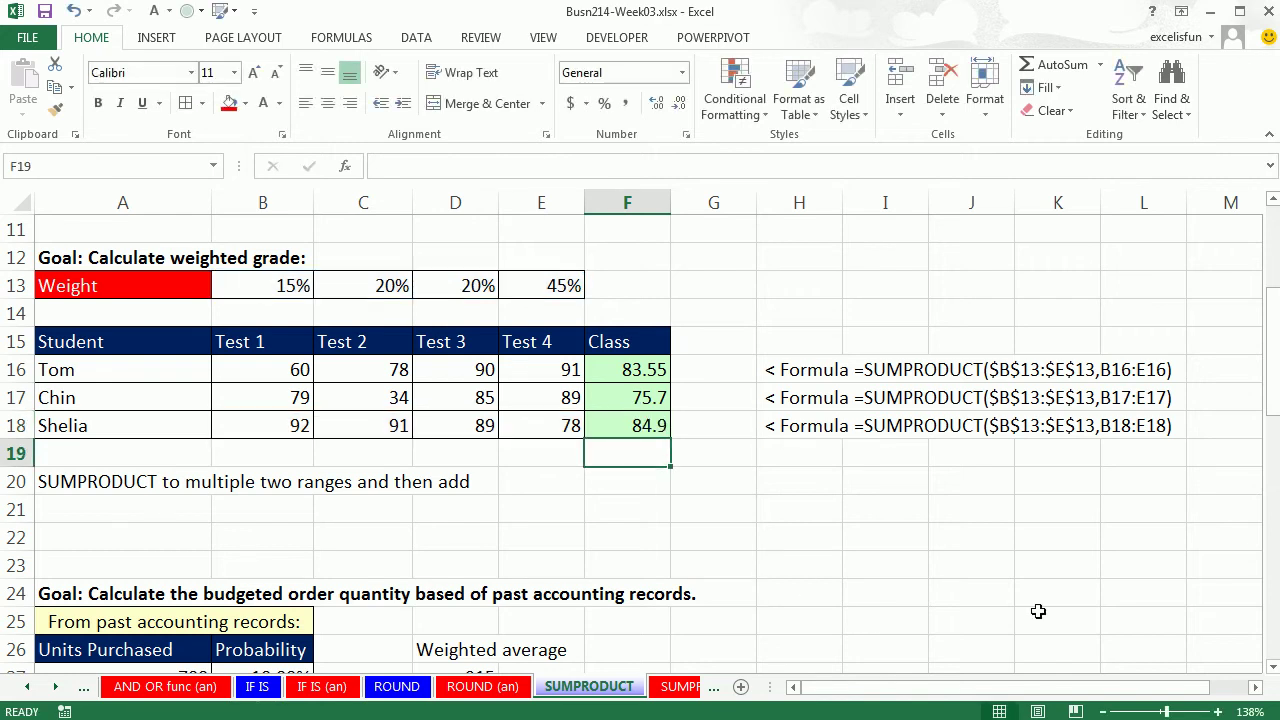
# Scroll down to the budgeted order quantity problem and note the empty B32 cell.
pyautogui.click(1272, 666)
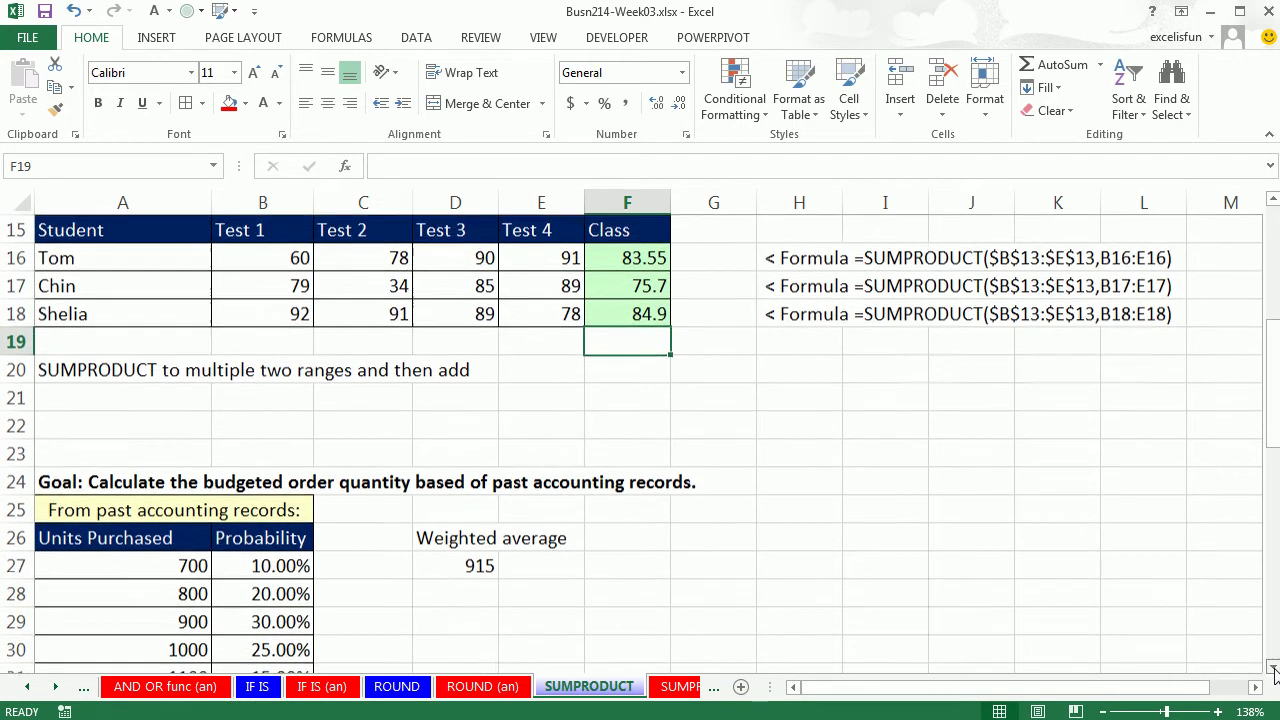
pyautogui.click(1272, 666)
pyautogui.click(1272, 666)
pyautogui.click(1272, 666)
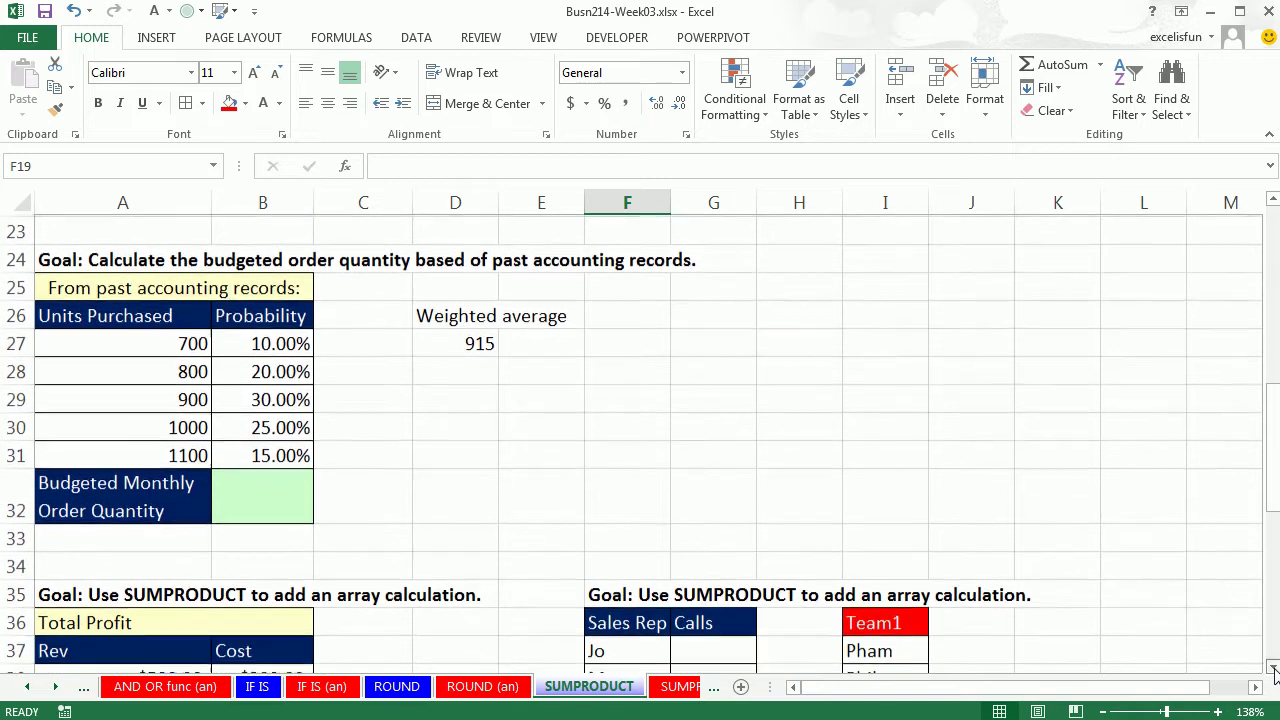
pyautogui.click(1272, 666)
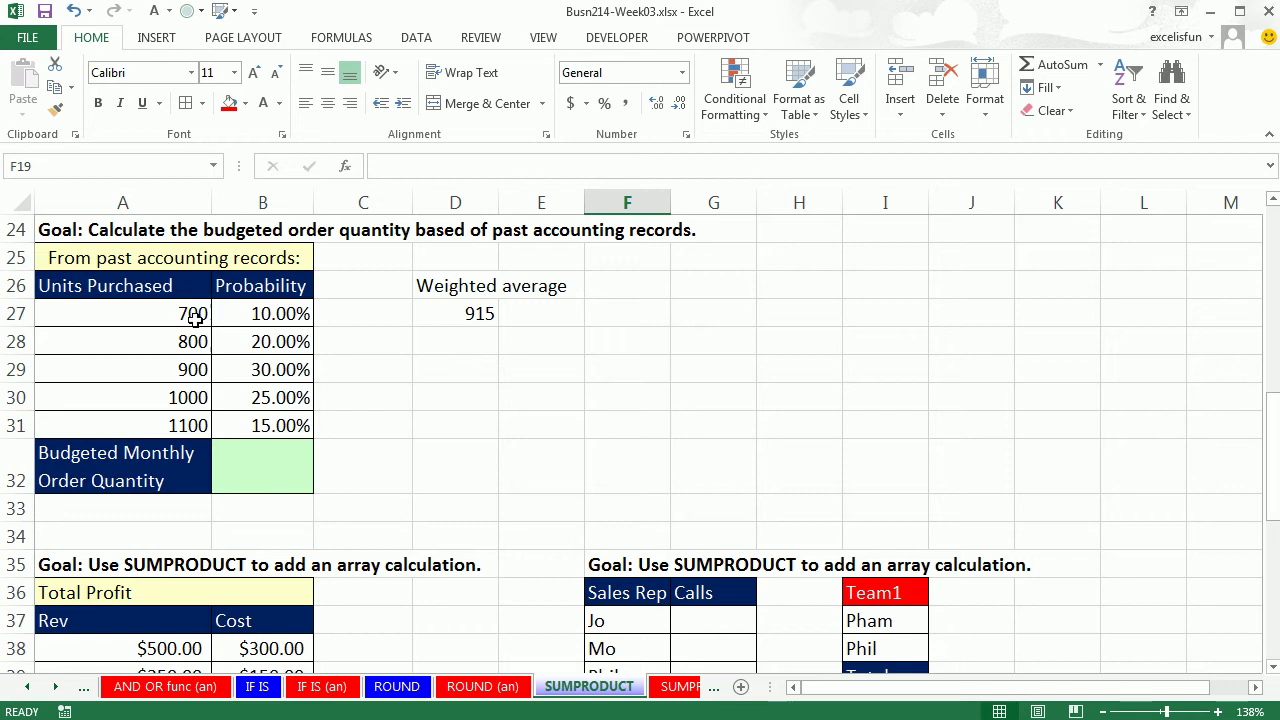
pyautogui.click(264, 469)
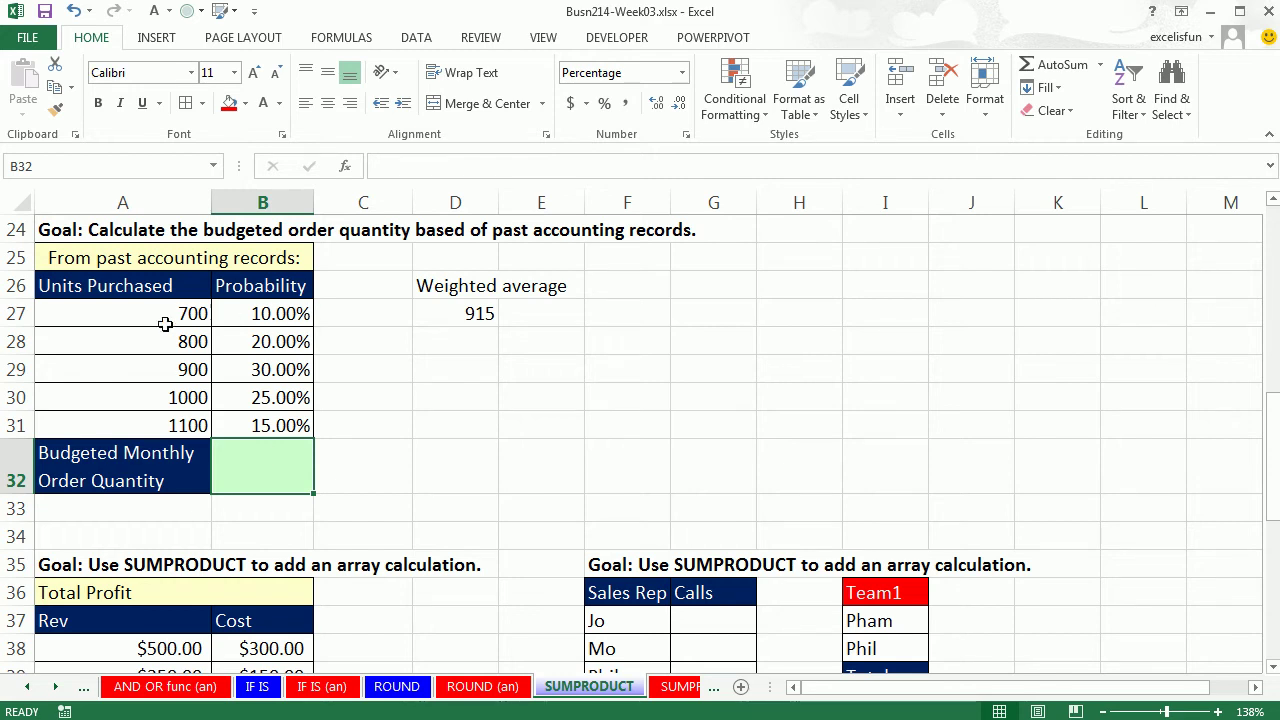
# Inspect units and probabilities, then reveal D27's =A27*B27+…+A31*B31 formula giving 915.
pyautogui.click(162, 318)
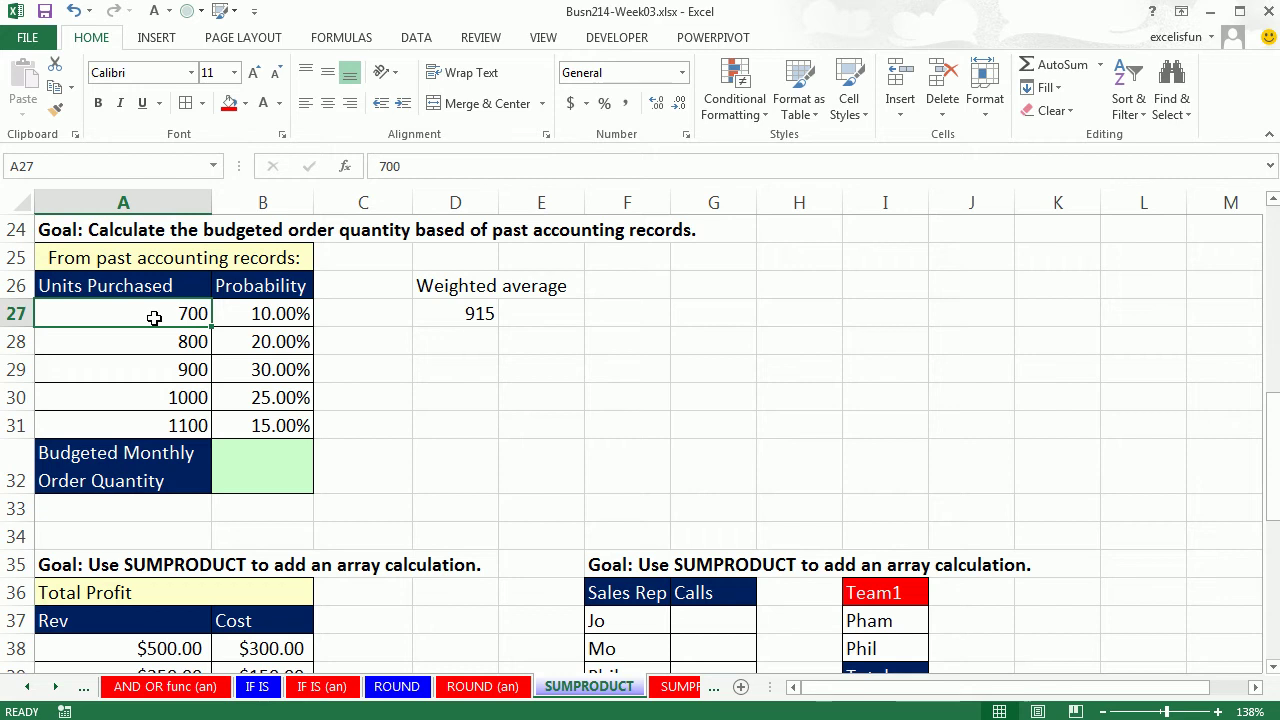
pyautogui.click(268, 342)
pyautogui.click(188, 338)
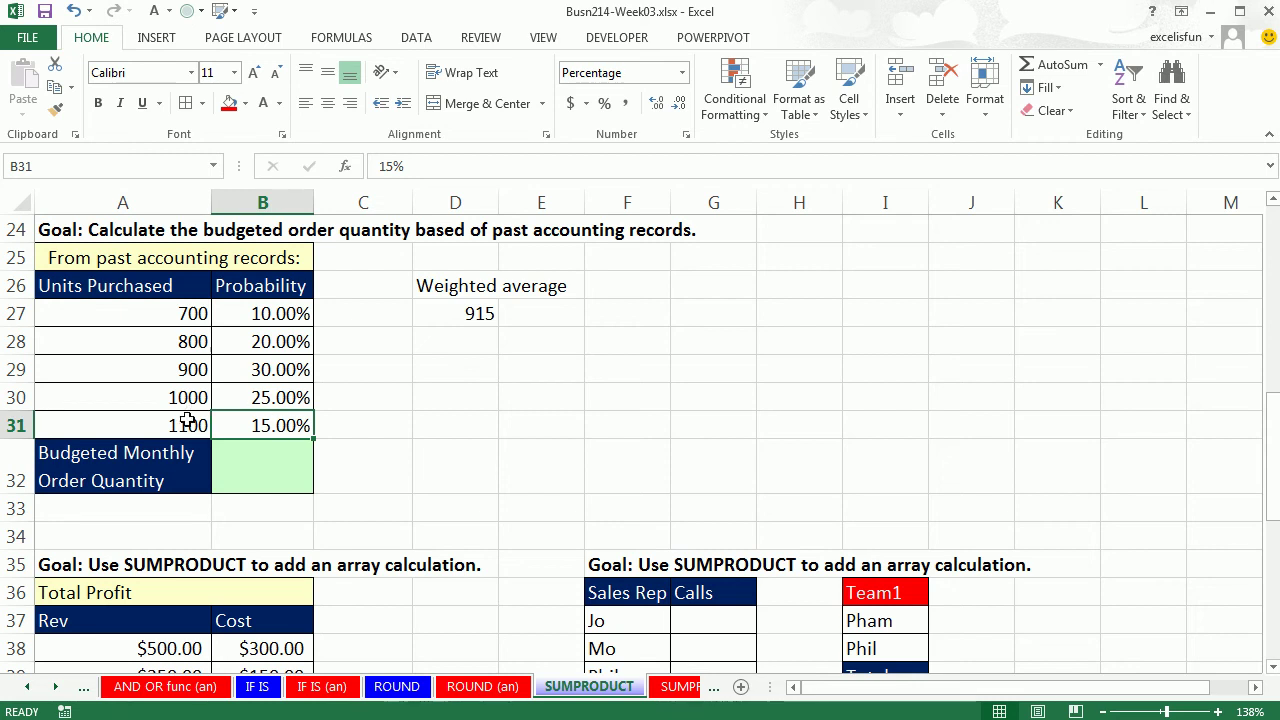
pyautogui.click(188, 418)
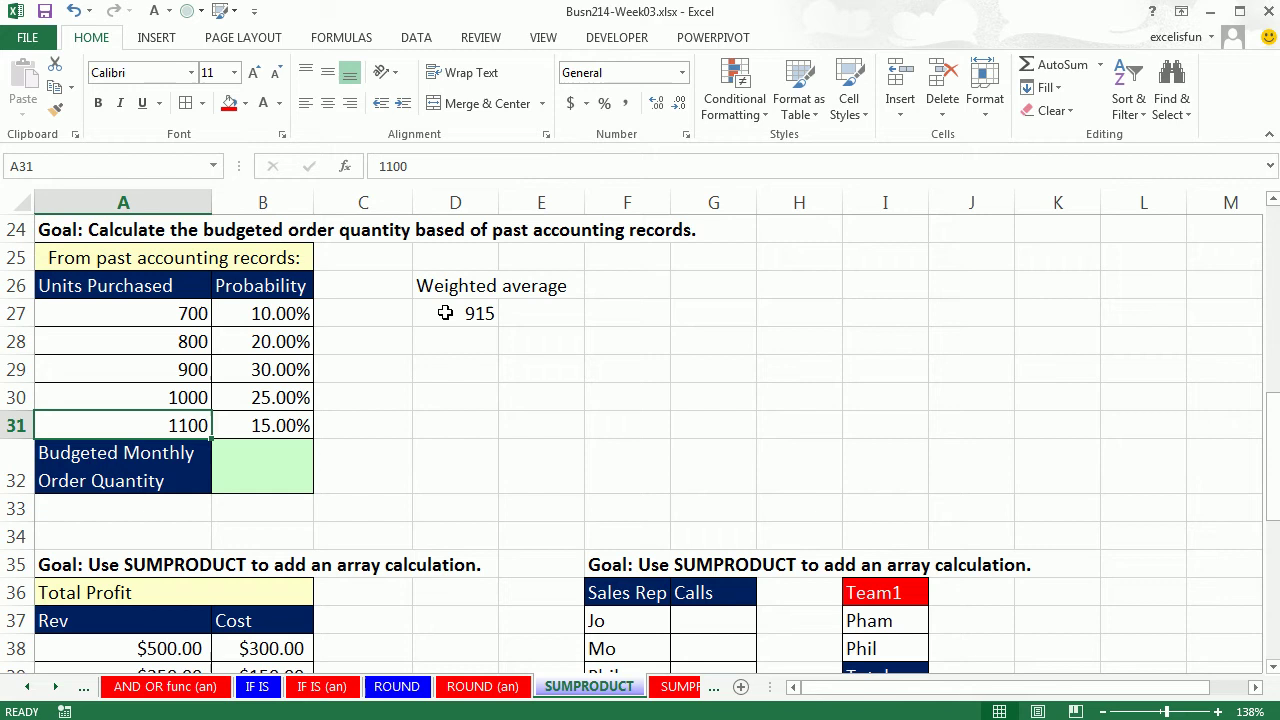
pyautogui.doubleClick(445, 313)
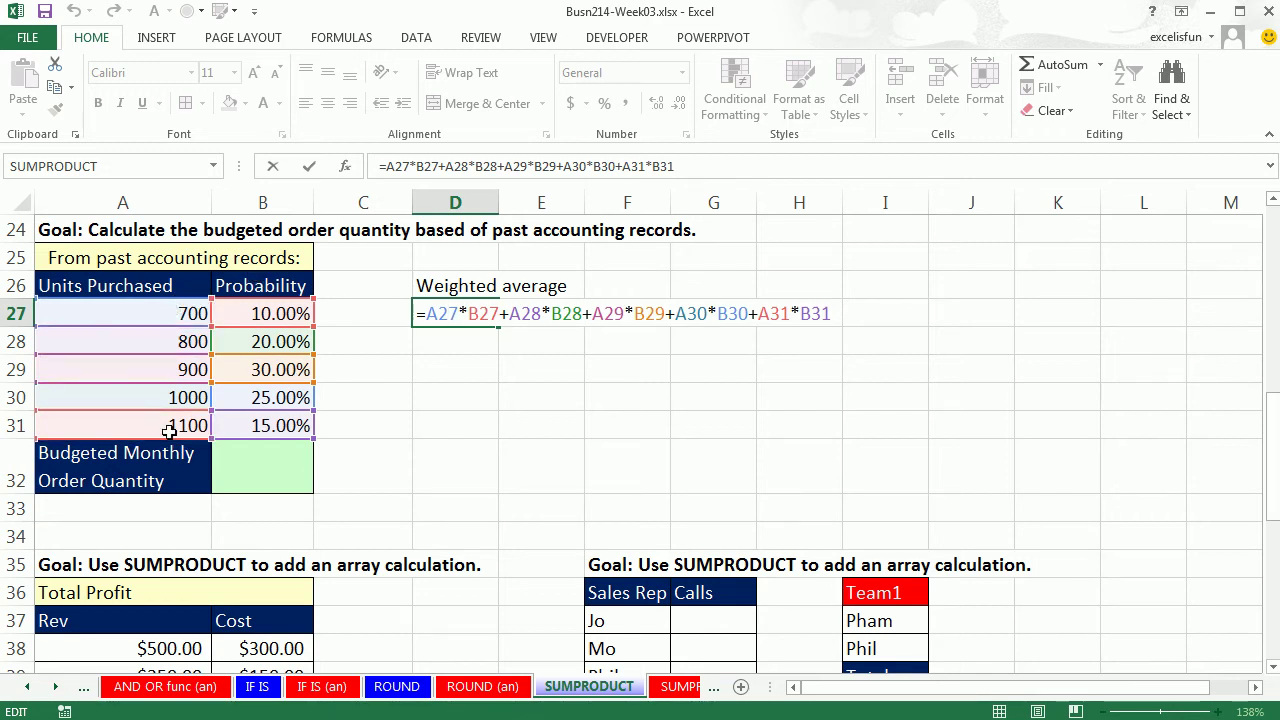
# Enter =SUMPRODUCT(A27:A31,B27:B31) in B32, which displays 91500.00%.
pyautogui.click(296, 468)
pyautogui.write('=sump')
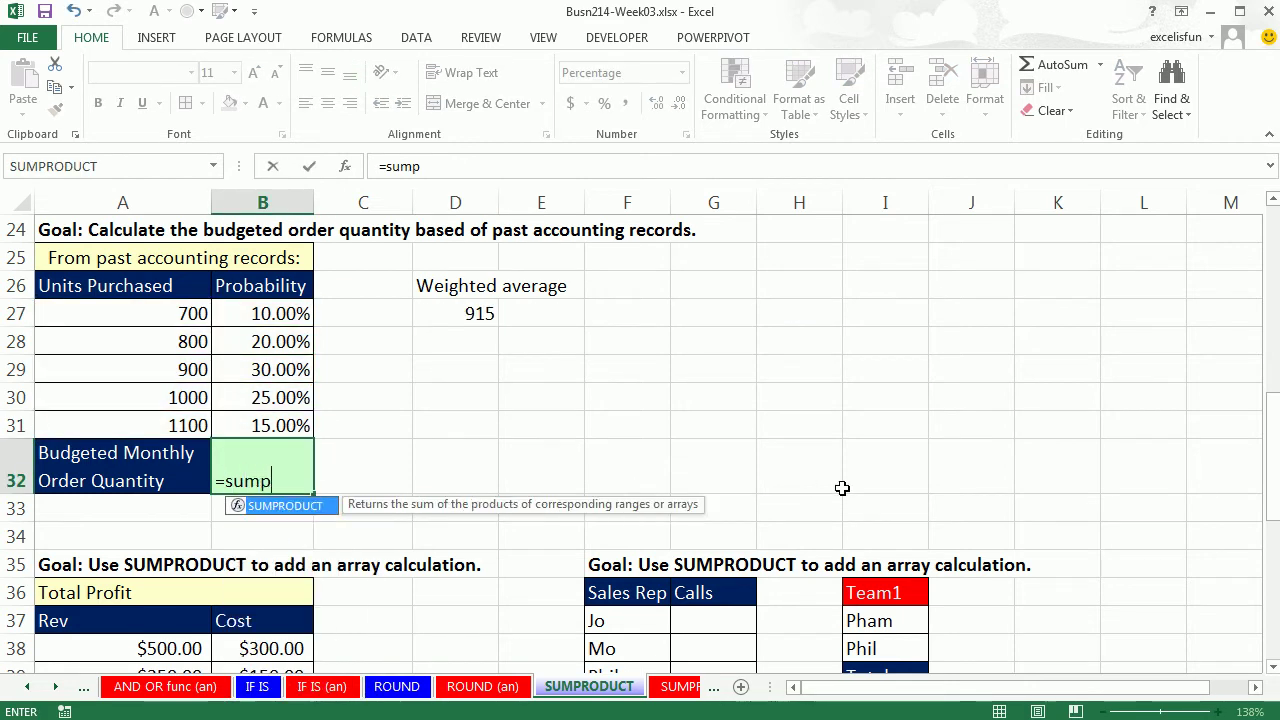
pyautogui.press('Tab')
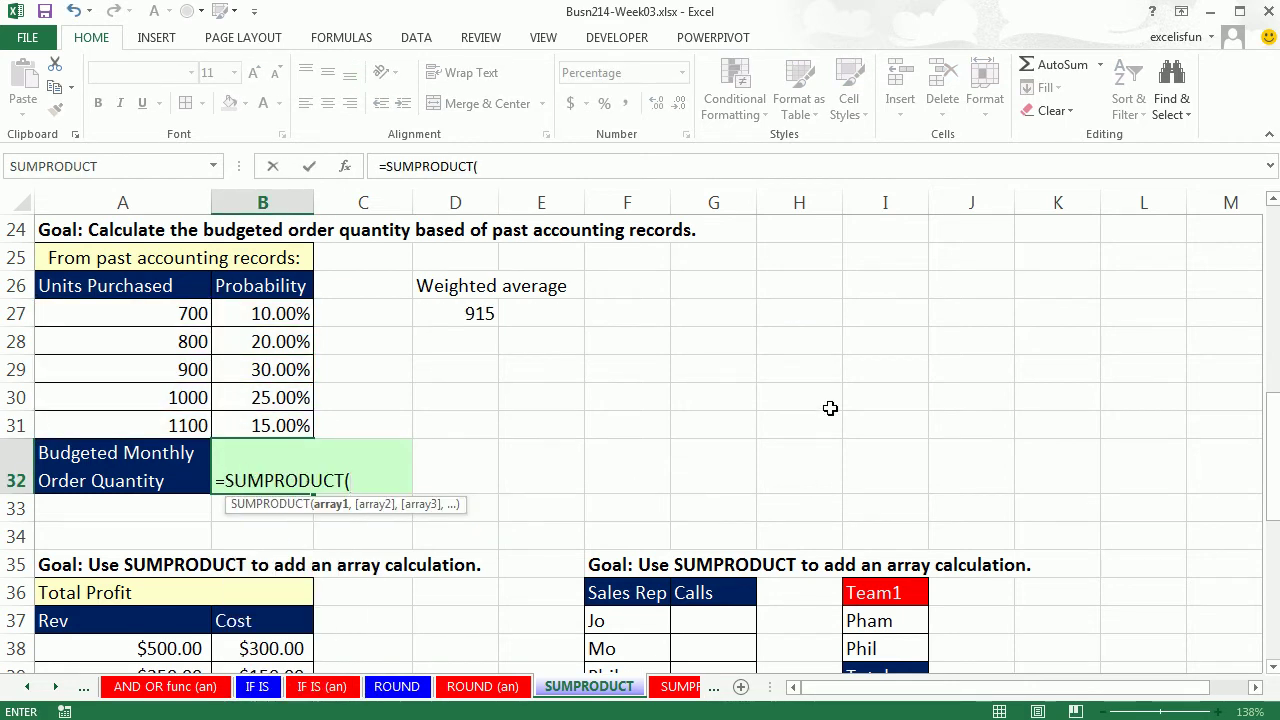
pyautogui.moveTo(183, 307); pyautogui.dragTo(176, 425)
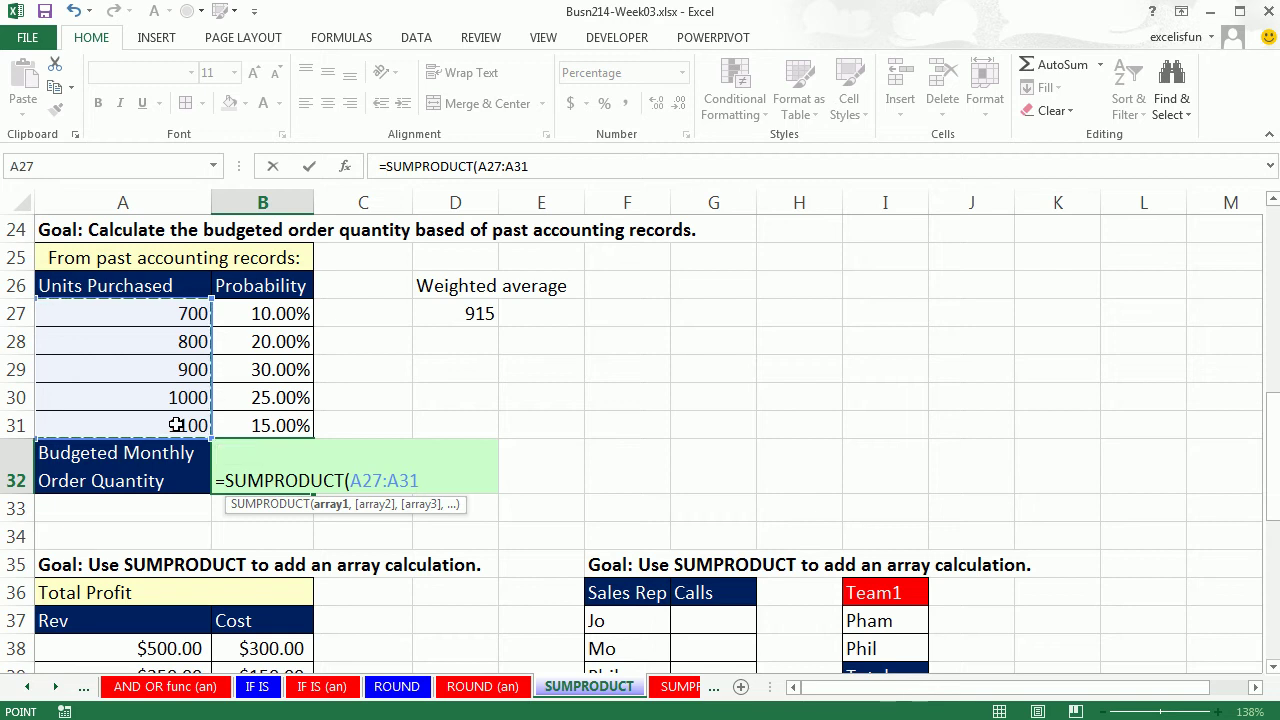
pyautogui.write(',')
pyautogui.moveTo(263, 313); pyautogui.dragTo(271, 425)
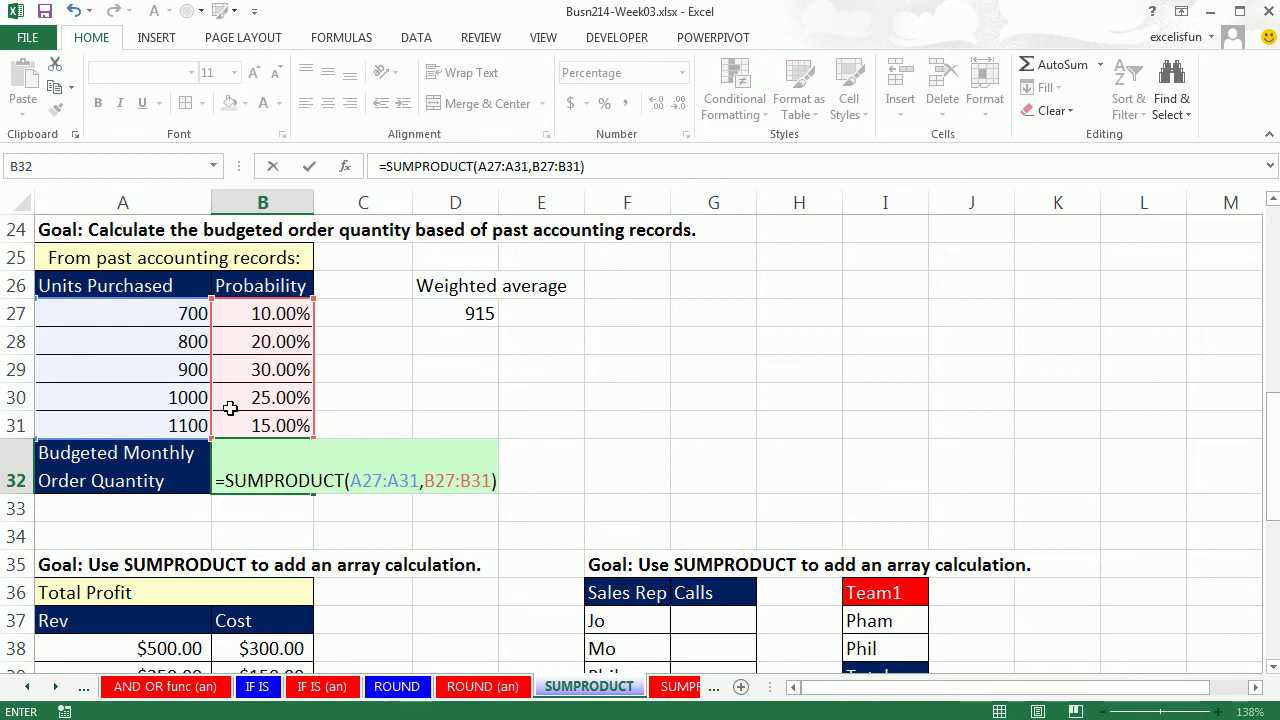
pyautogui.hotkey('ctrl', 'Return')
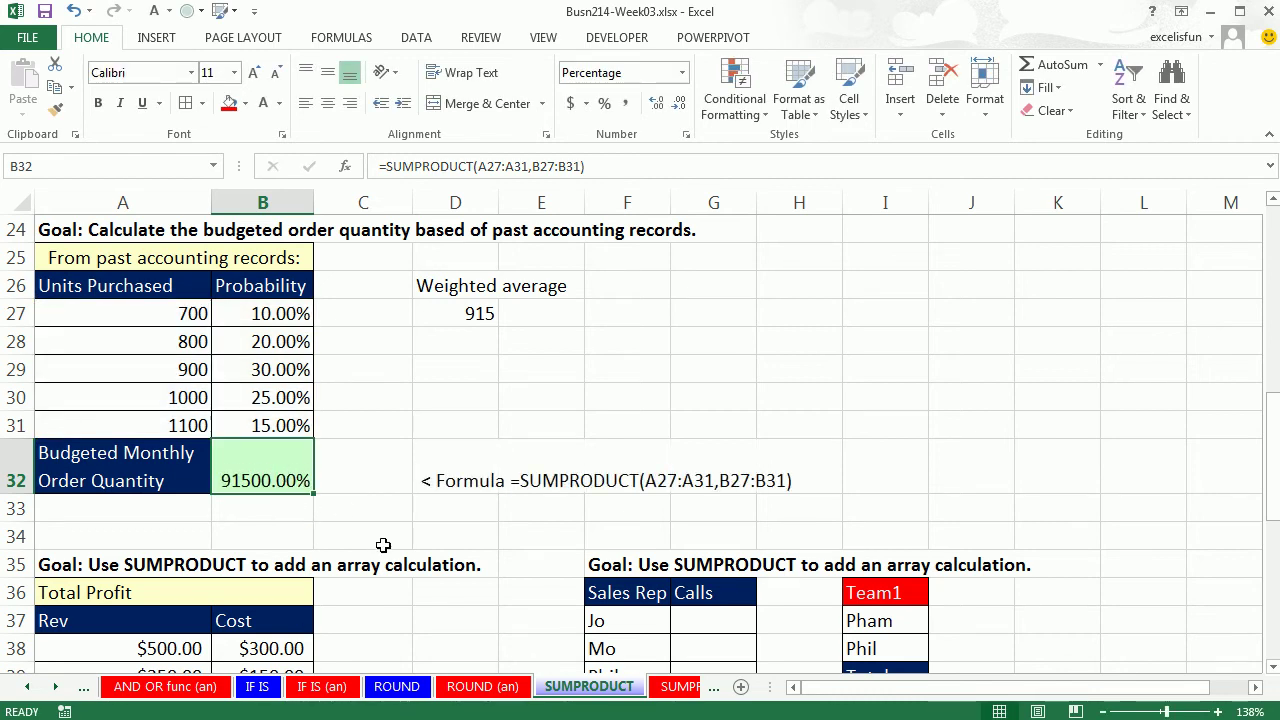
# Apply General number format to B32 so it shows 915, then review its formula.
pyautogui.click(682, 72)
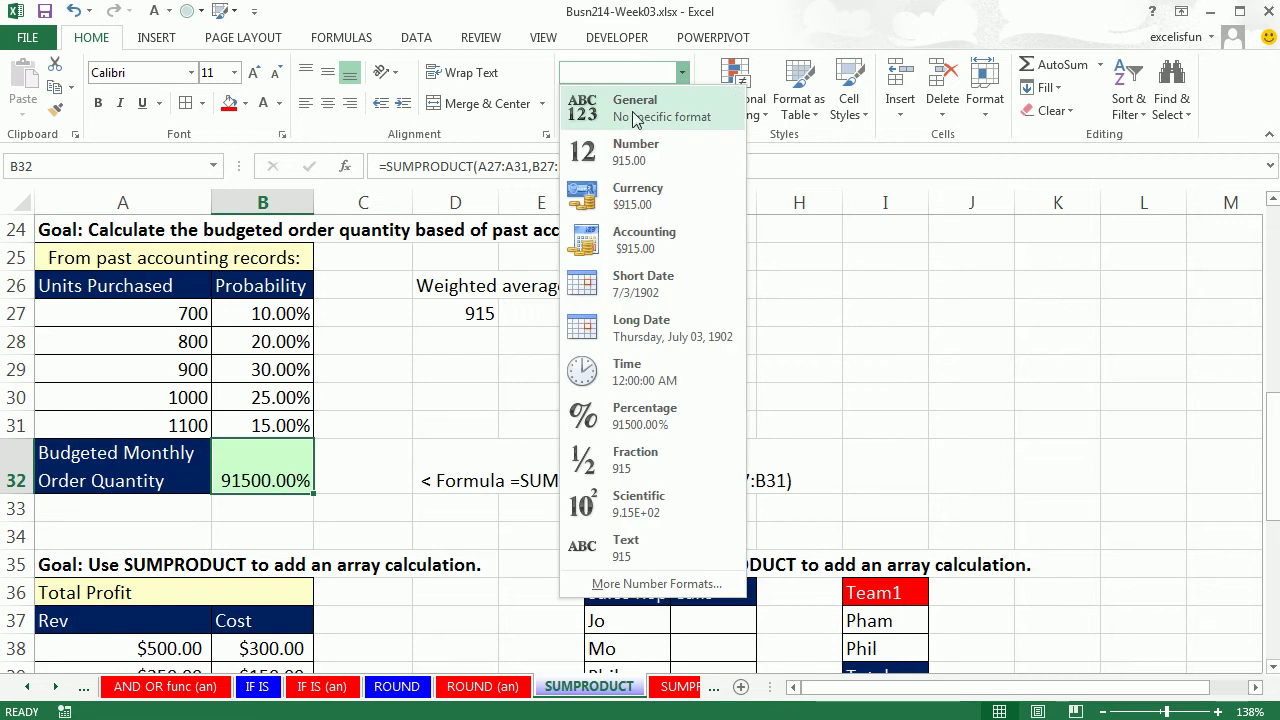
pyautogui.hotkey('ctrl', 'shift', '`')
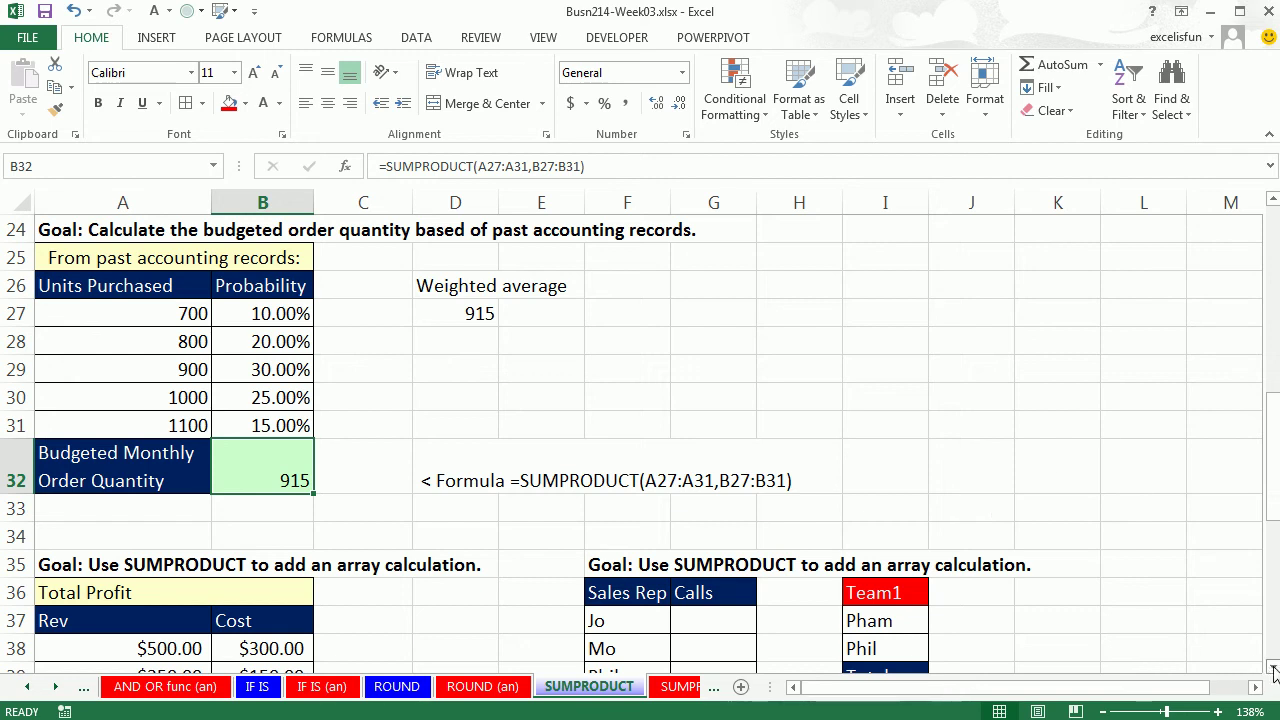
pyautogui.doubleClick(267, 477)
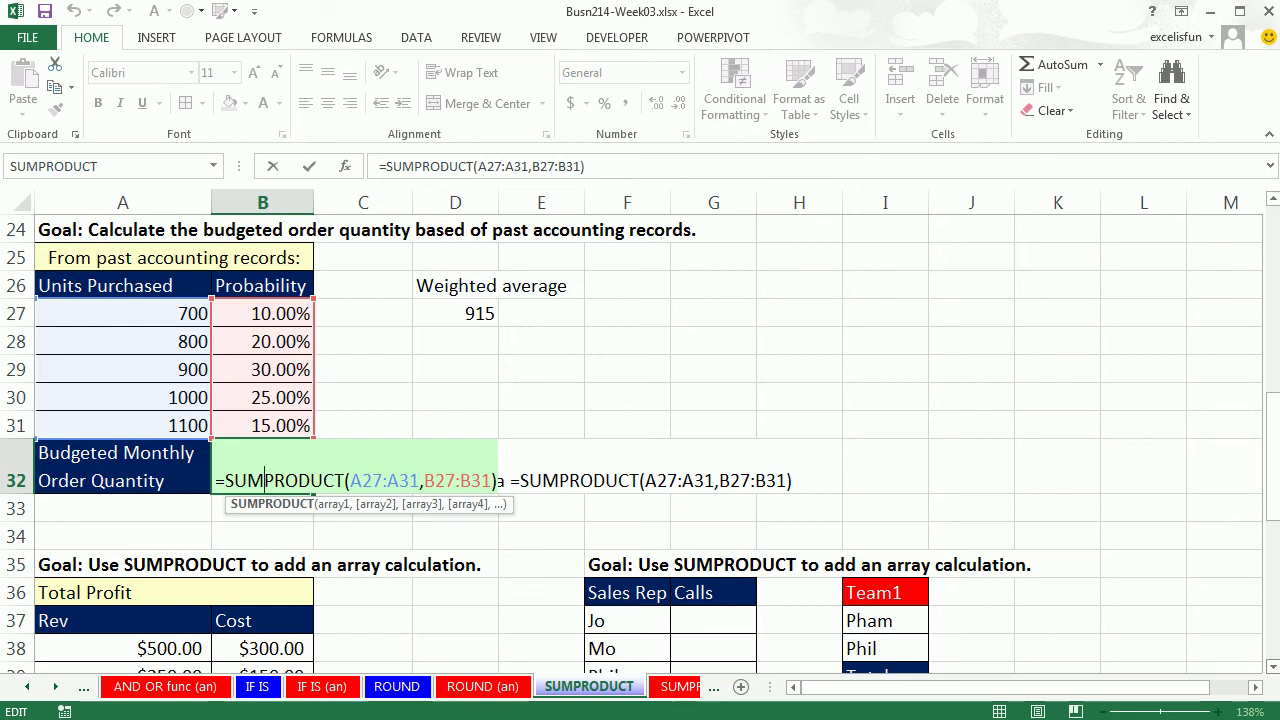
pyautogui.press('Escape')
# Scroll to the Sales Rep table and start, then cancel, a formula in Team1 Total I40.
pyautogui.click(1272, 667)
pyautogui.moveTo(1272, 667); pyautogui.dragTo(1272, 667)
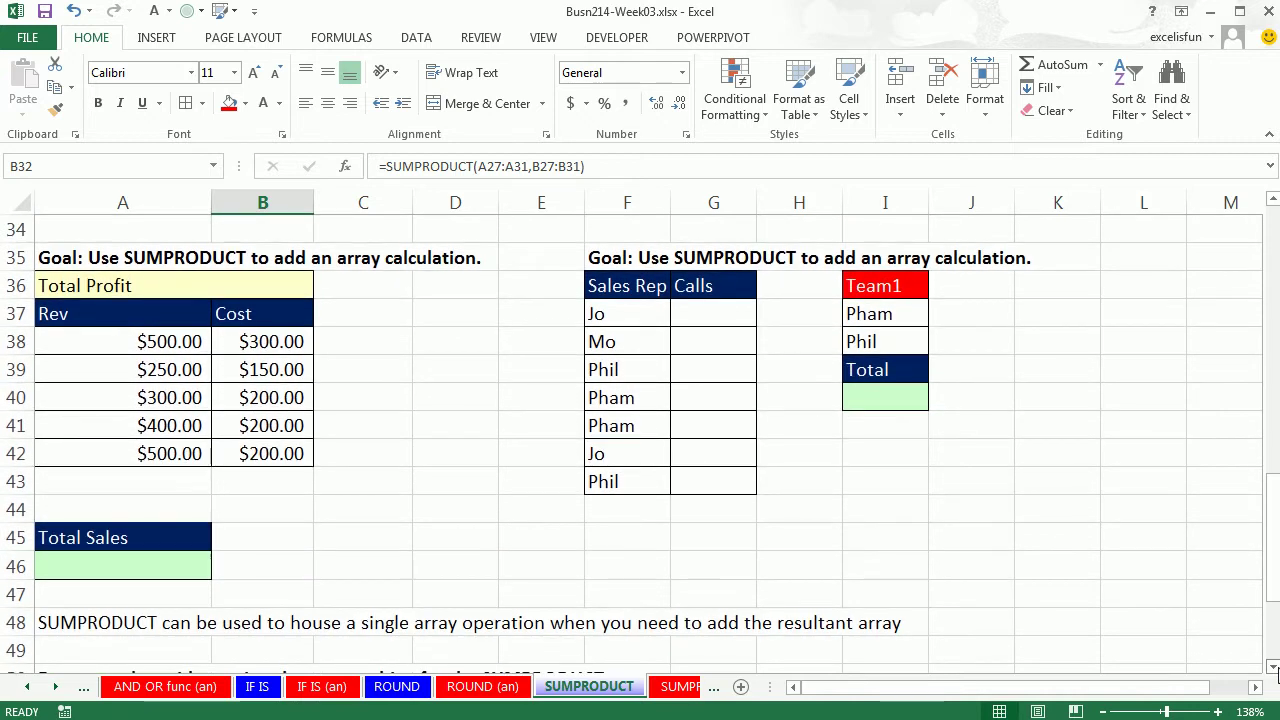
pyautogui.click(878, 397)
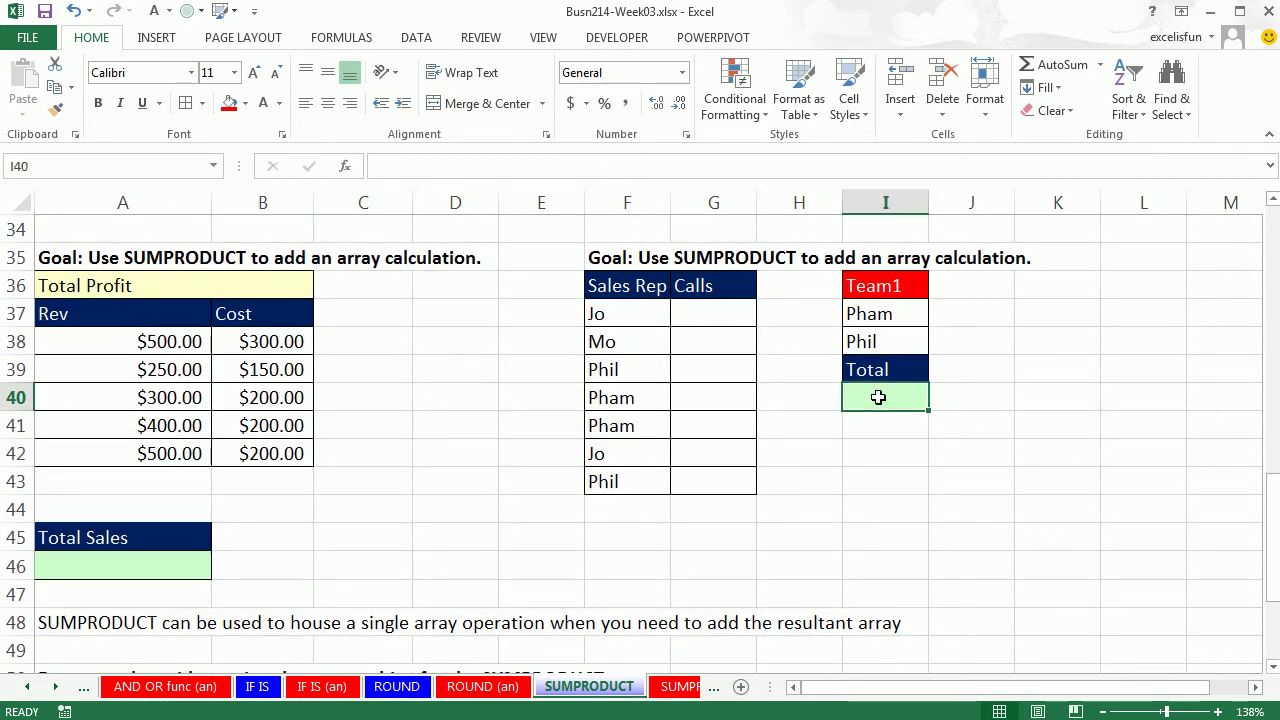
pyautogui.write('=')
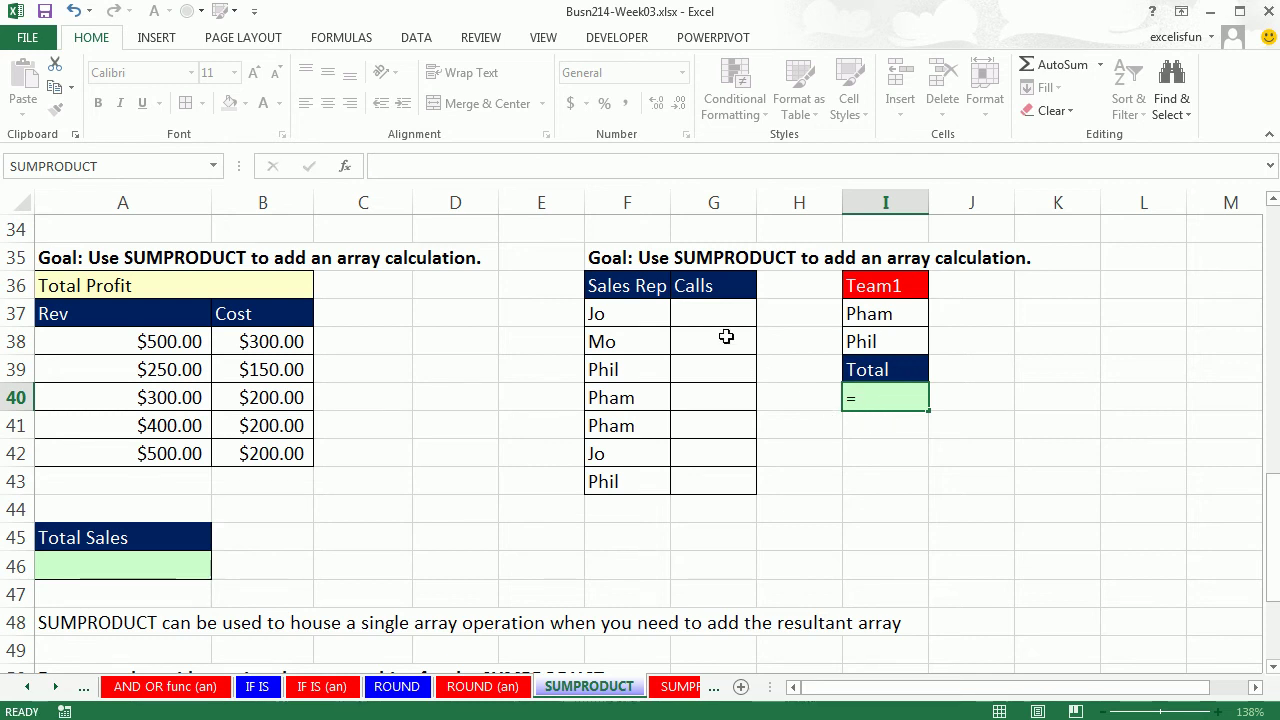
pyautogui.press('Escape')
# Enter Calls values 3, 4, 3, 4, 6, 7 and 3 into G37:G43.
pyautogui.moveTo(706, 314); pyautogui.dragTo(722, 476)
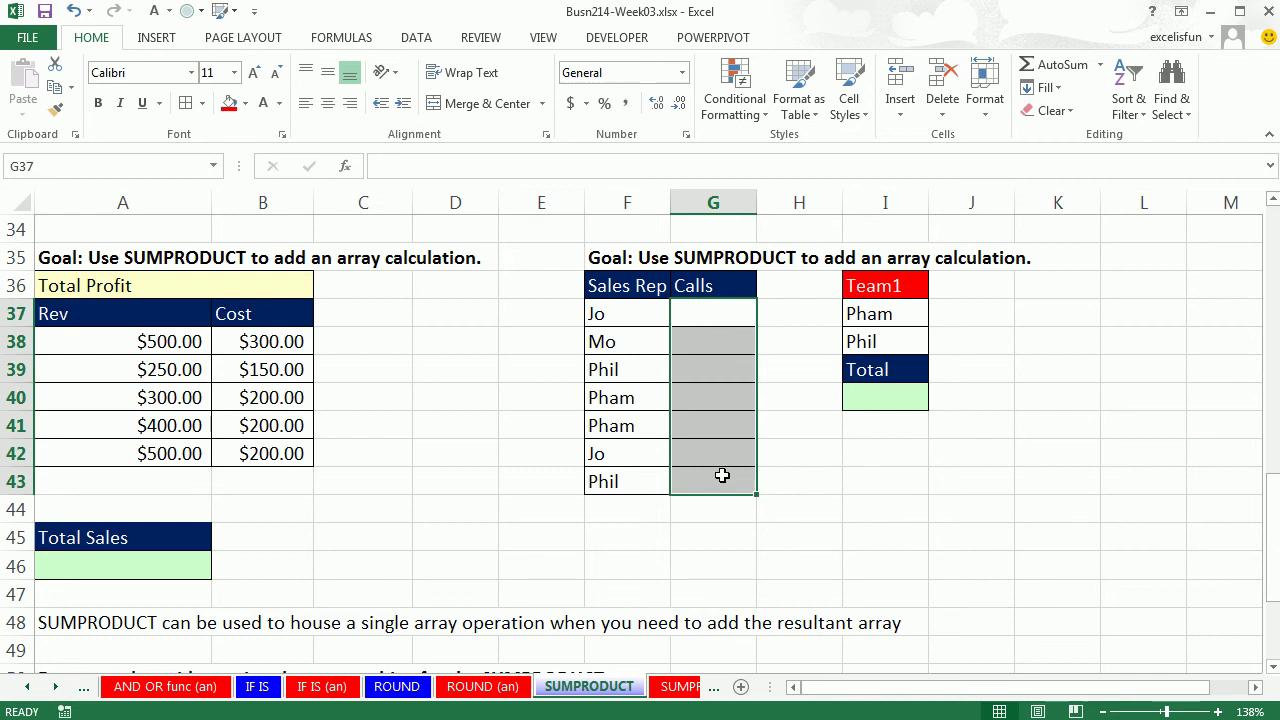
pyautogui.write('3 ')
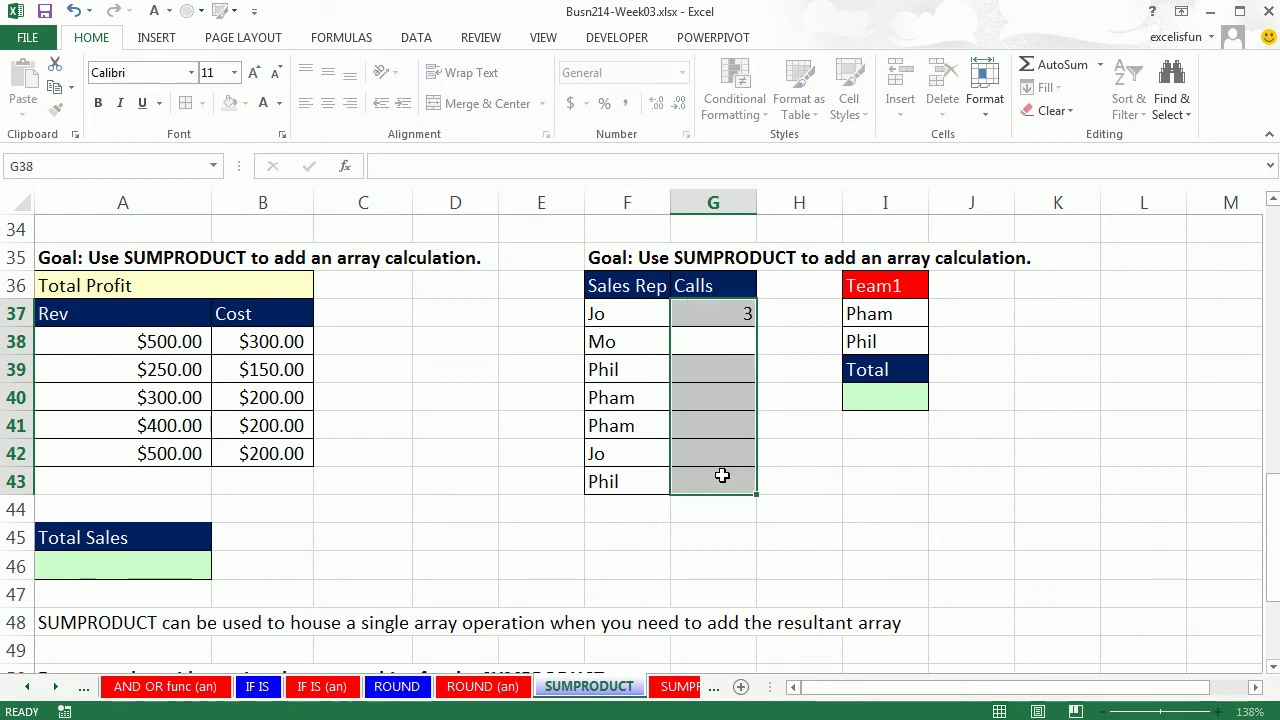
pyautogui.write('4 3 4')
pyautogui.press('Return')
pyautogui.write('6')
pyautogui.press('Return')
pyautogui.write('7')
pyautogui.press('Return')
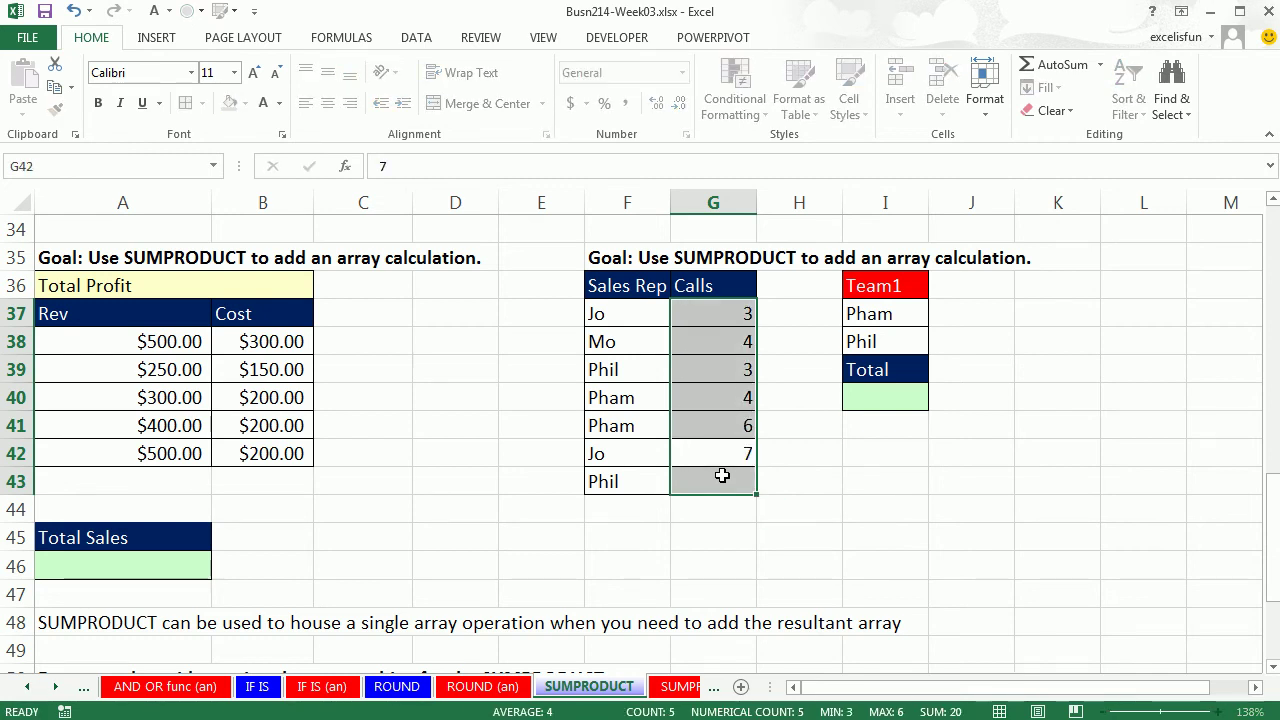
pyautogui.write('3')
pyautogui.press('Return')
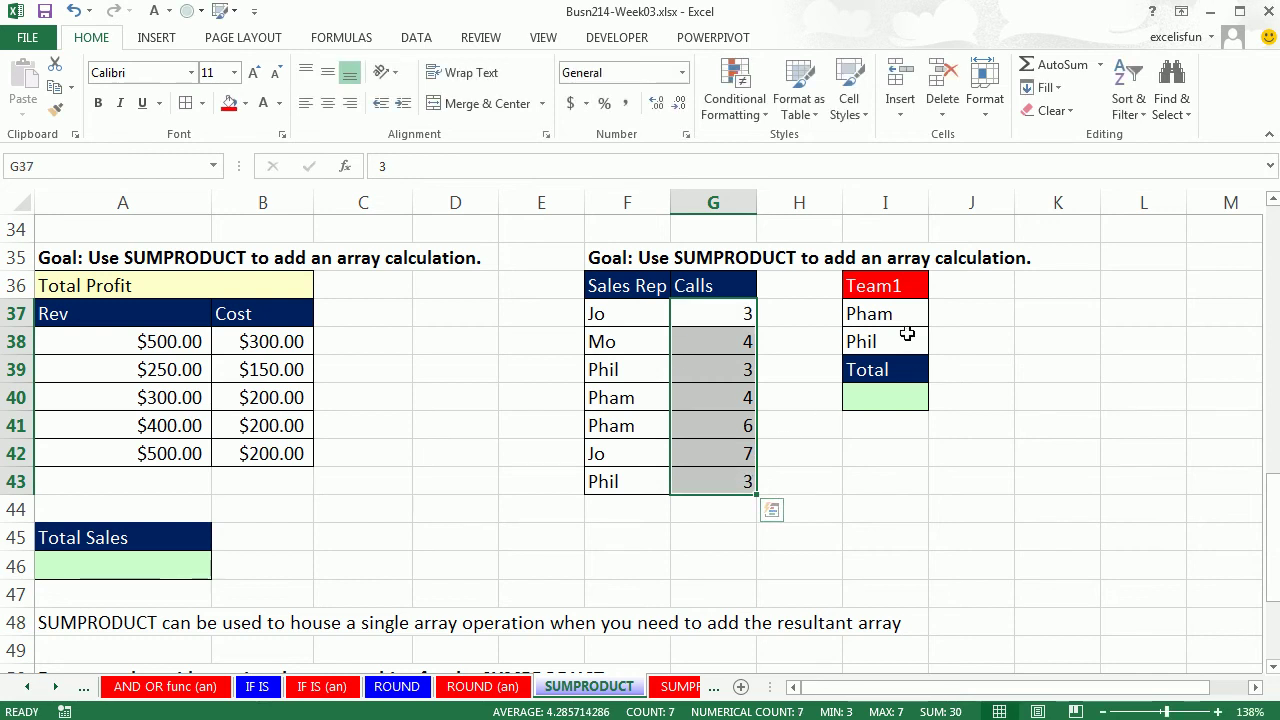
pyautogui.click(886, 397)
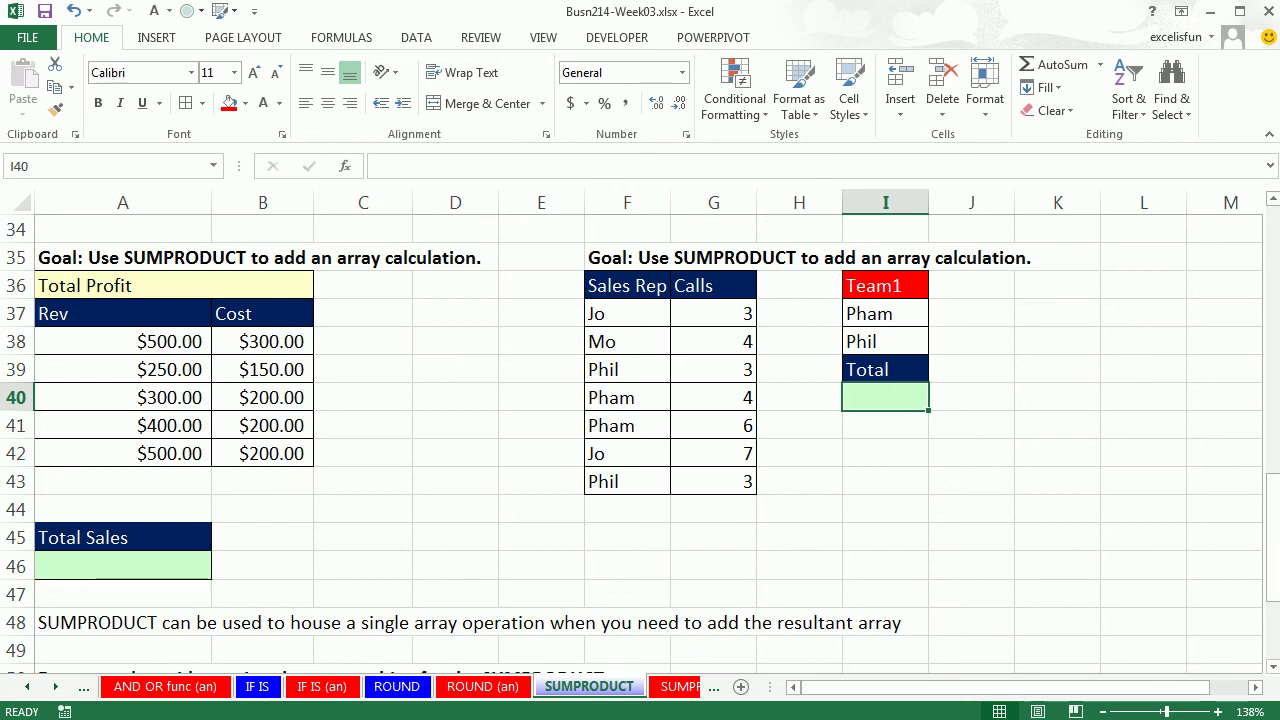
# Type =SUMIFS(G37:G43,F37:F43,I37:I38) in I40, using both Team1 names as criteria.
pyautogui.write('=')
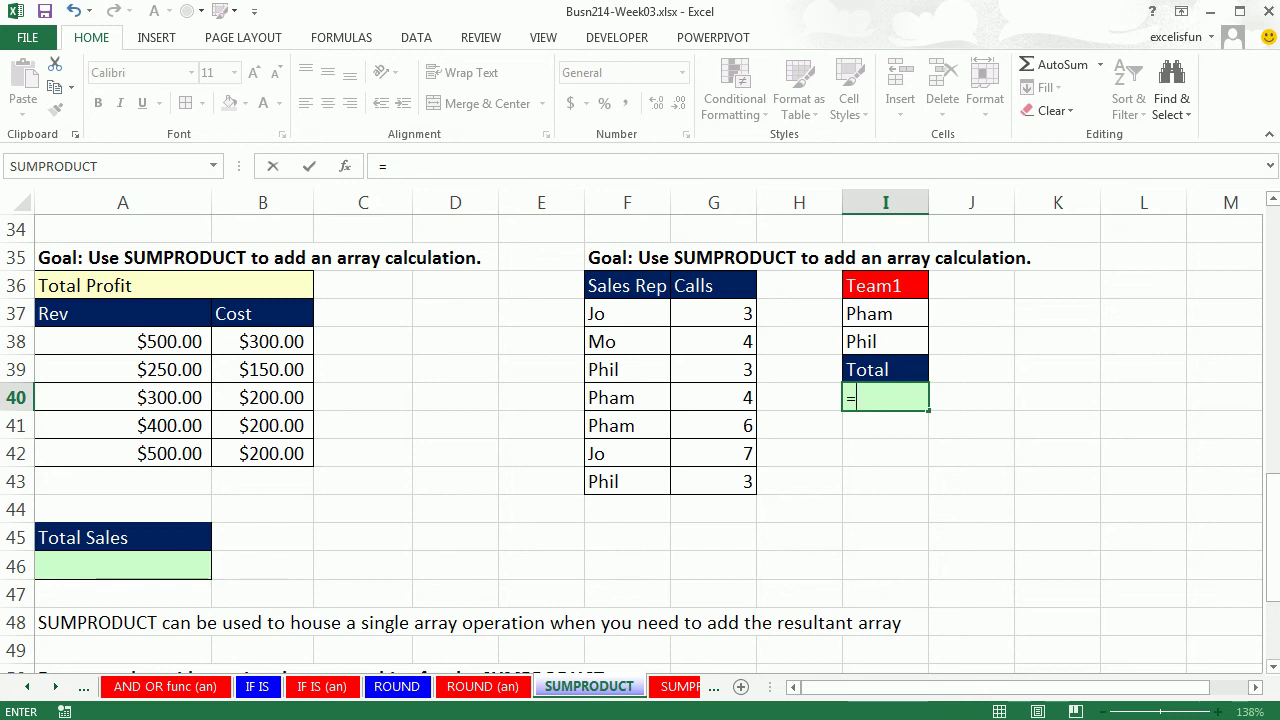
pyautogui.write('sumifs')
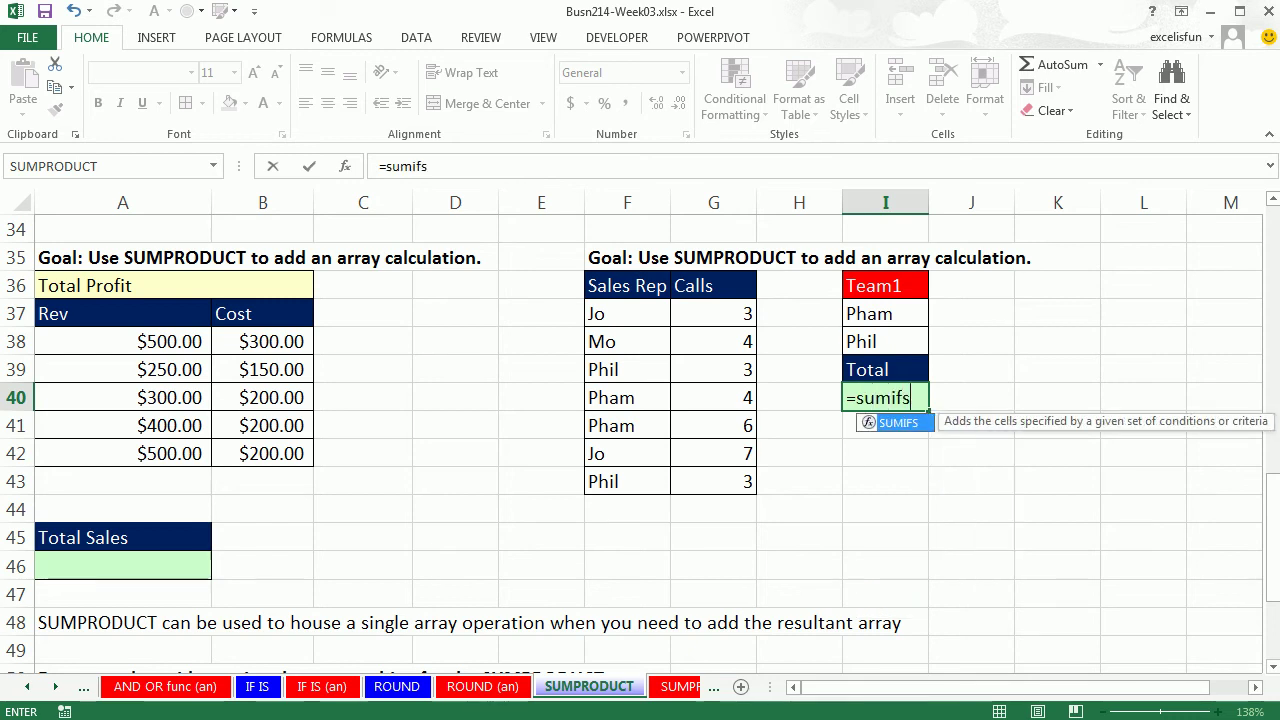
pyautogui.press('Tab')
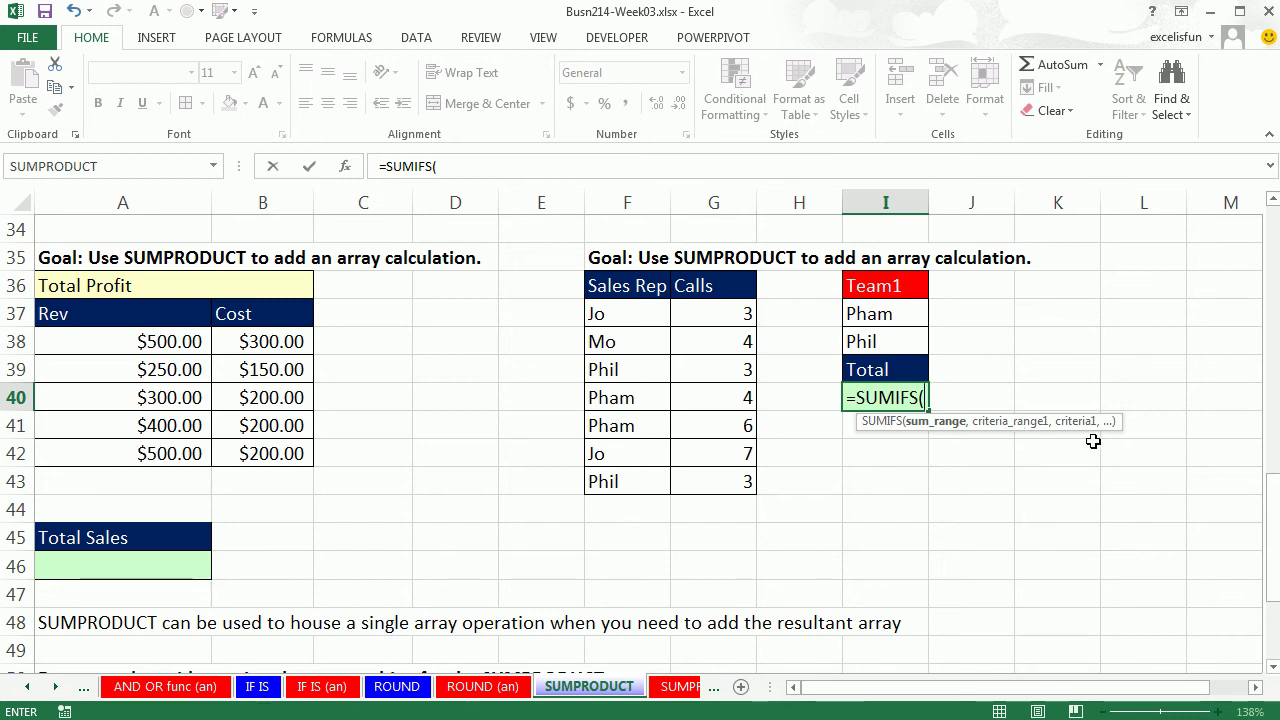
pyautogui.click(732, 314)
pyautogui.moveTo(726, 355); pyautogui.dragTo(713, 483)
pyautogui.write(',')
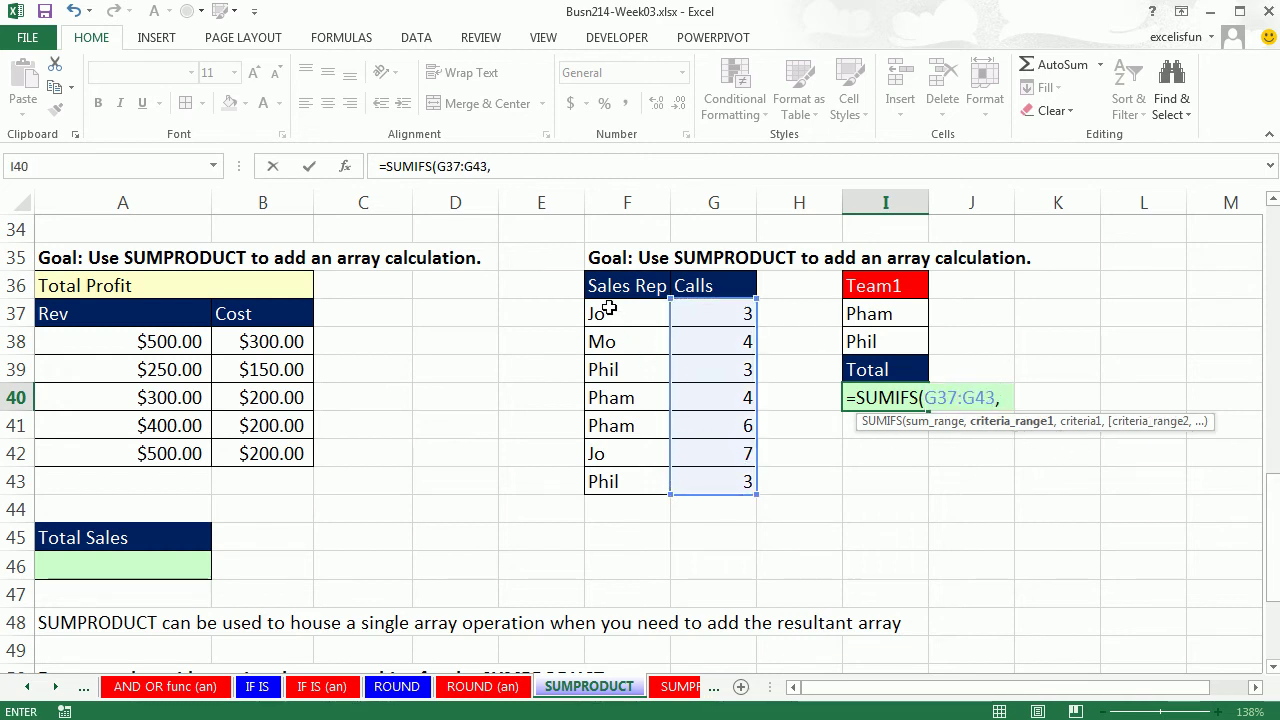
pyautogui.moveTo(606, 316); pyautogui.dragTo(604, 476)
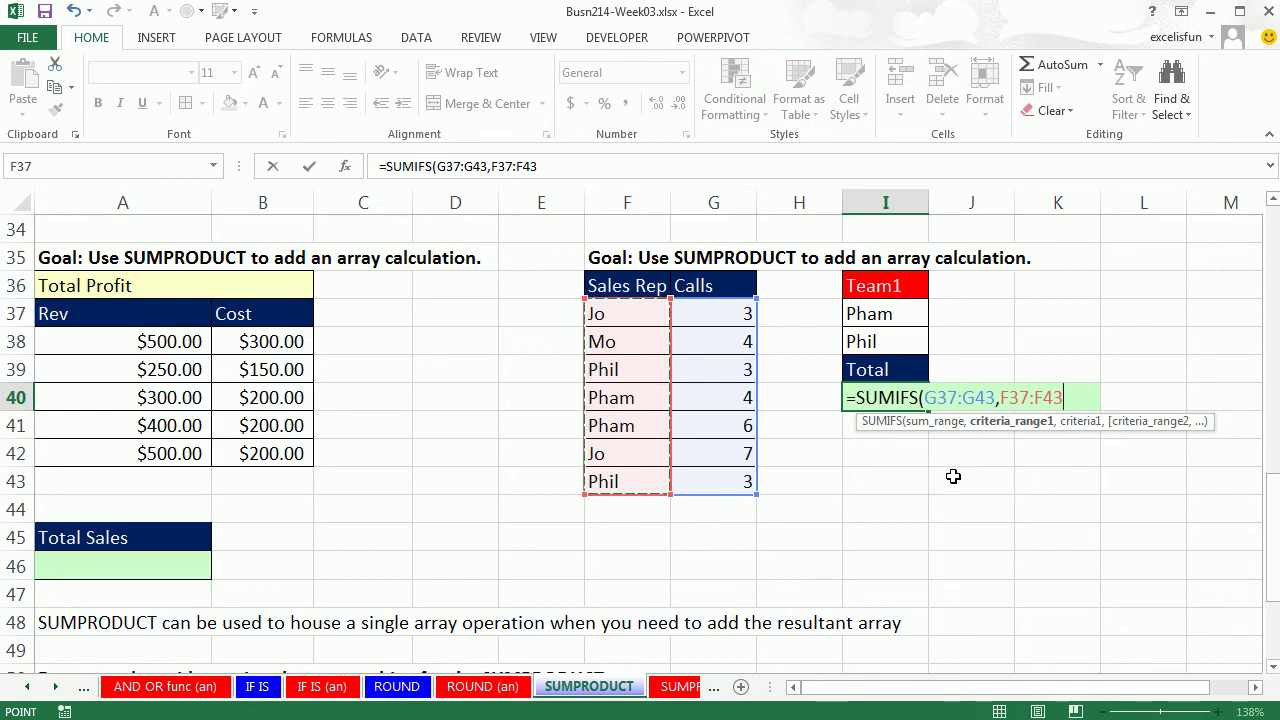
pyautogui.write(',')
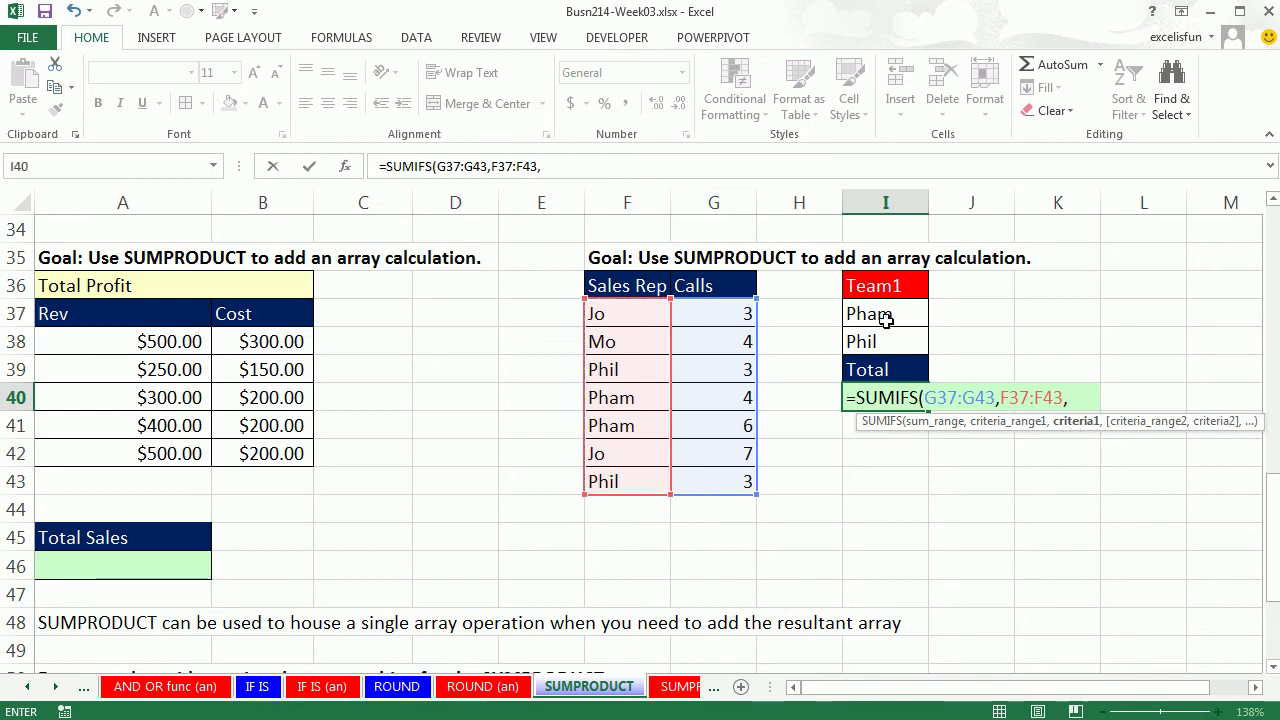
pyautogui.moveTo(878, 312); pyautogui.dragTo(880, 341)
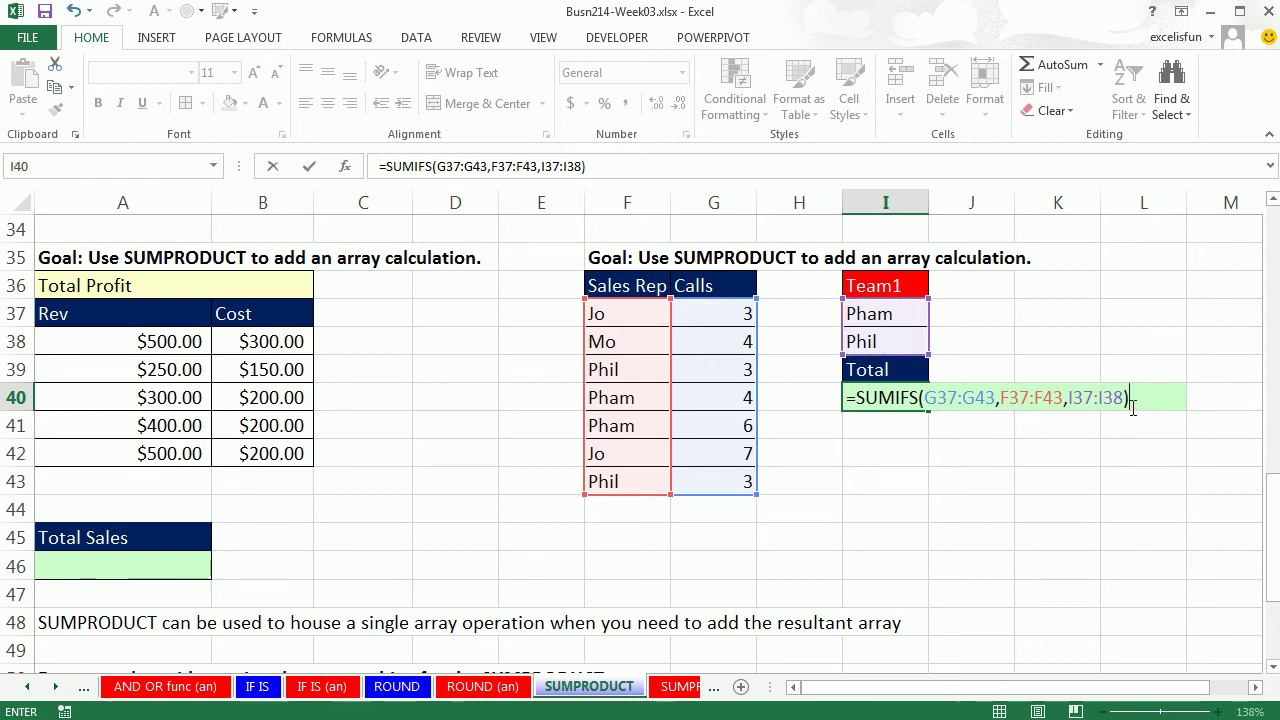
pyautogui.moveTo(1133, 398); pyautogui.dragTo(846, 398)
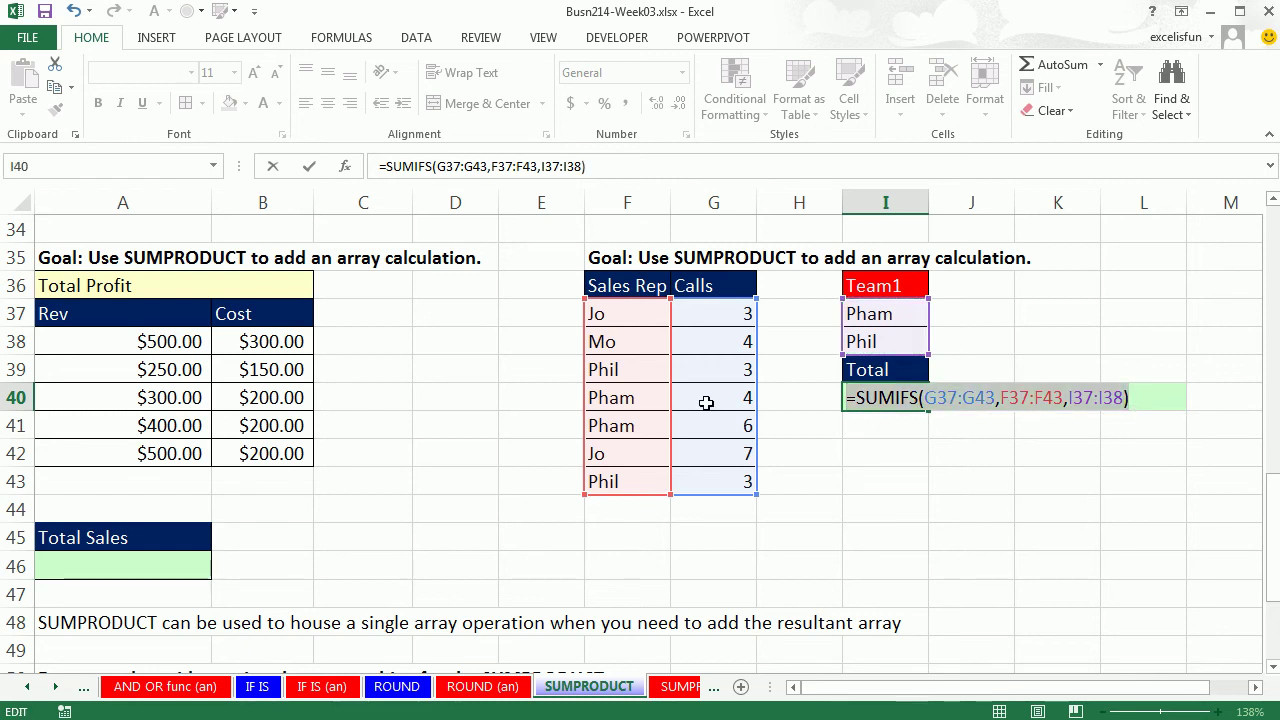
# Preview the SUMIFS result {10;6} with F9, then enter it wrapped in SUM, returning 0.
pyautogui.press('F9')
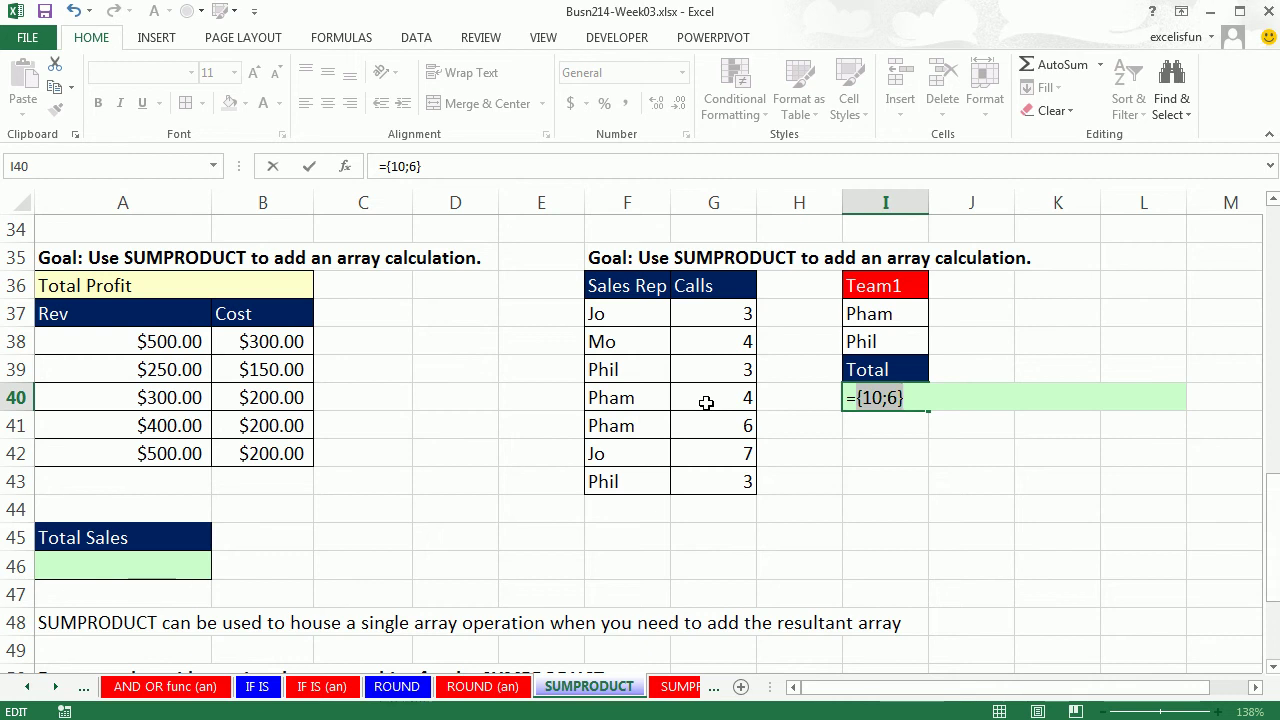
pyautogui.hotkey('ctrl', 'z')
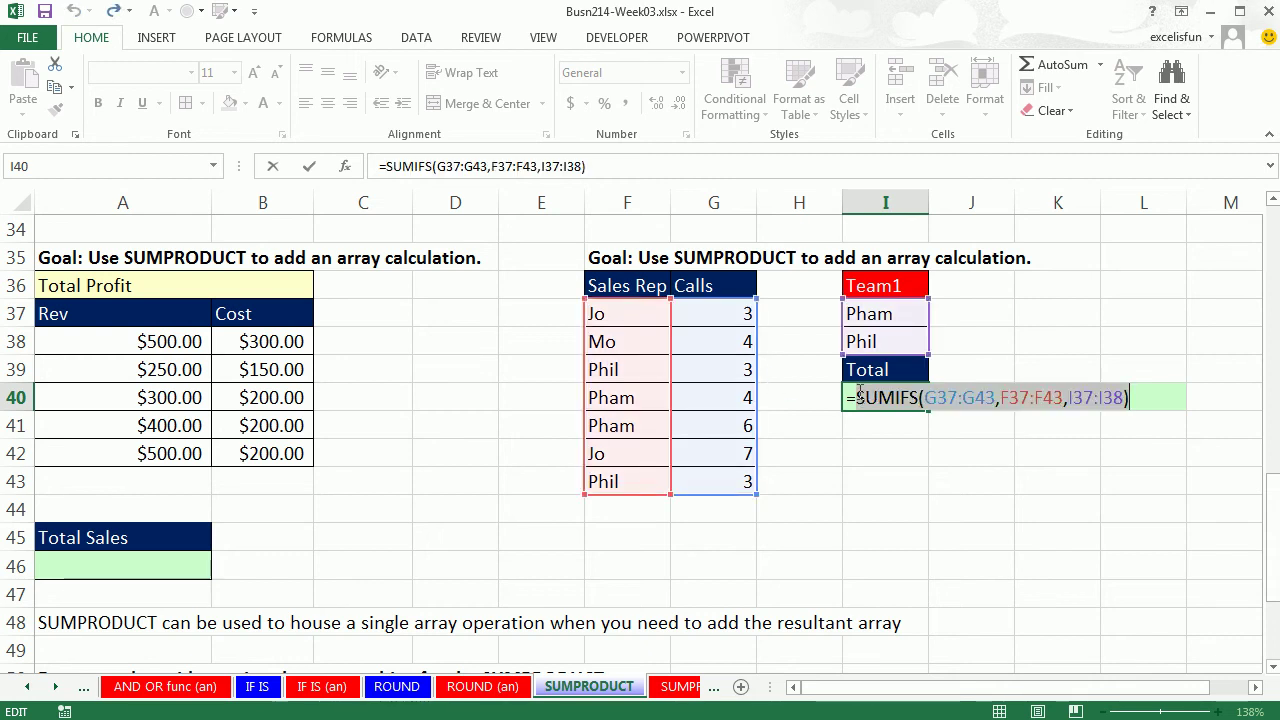
pyautogui.click(855, 397)
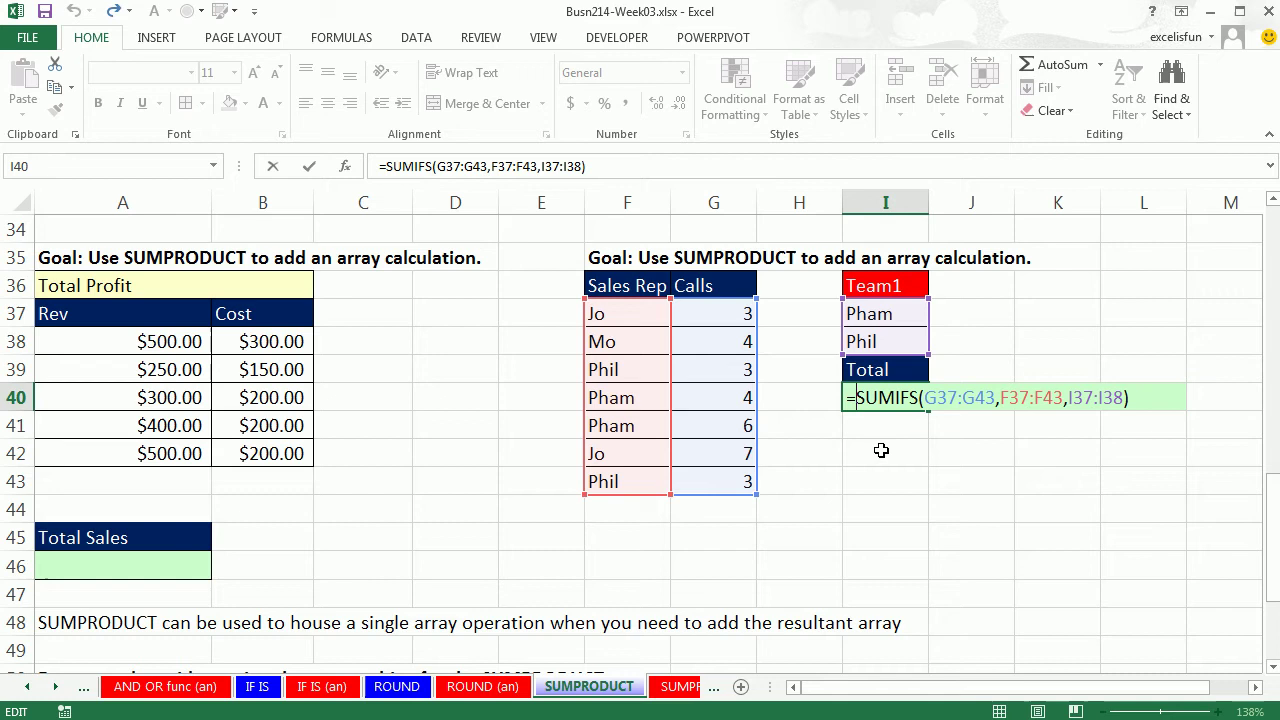
pyautogui.write('sum')
pyautogui.press('Tab')
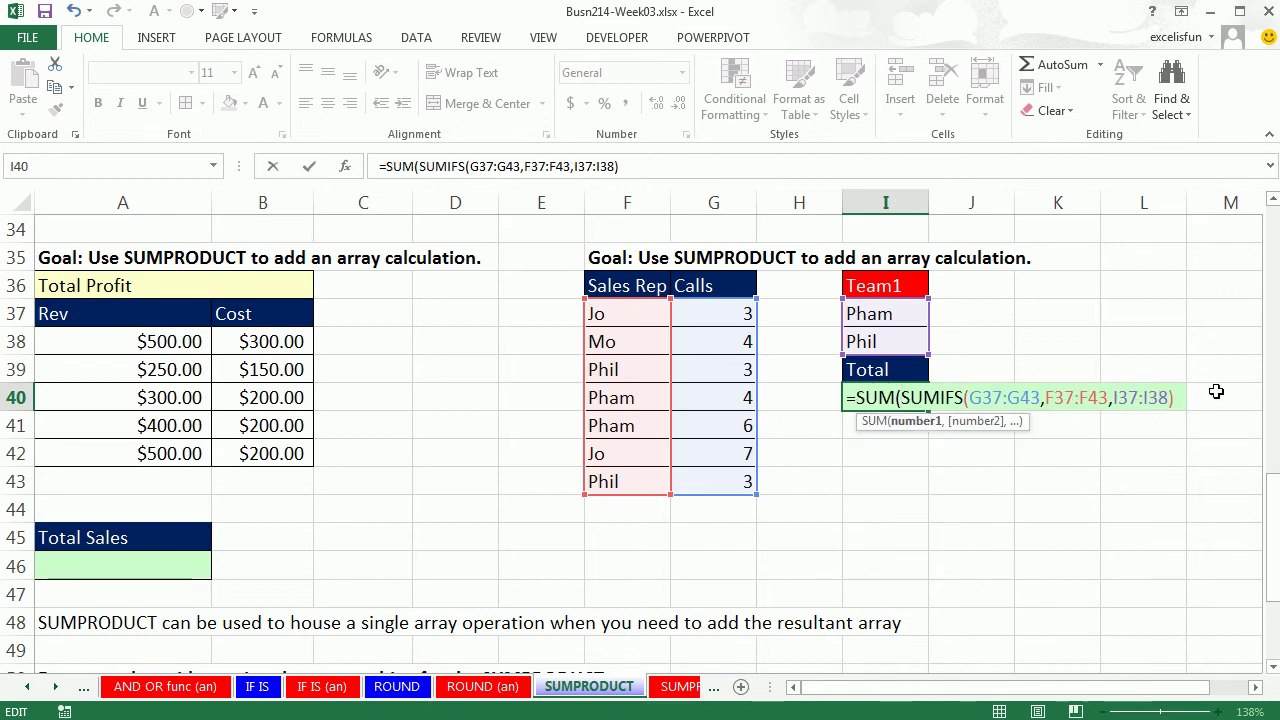
pyautogui.write(')')
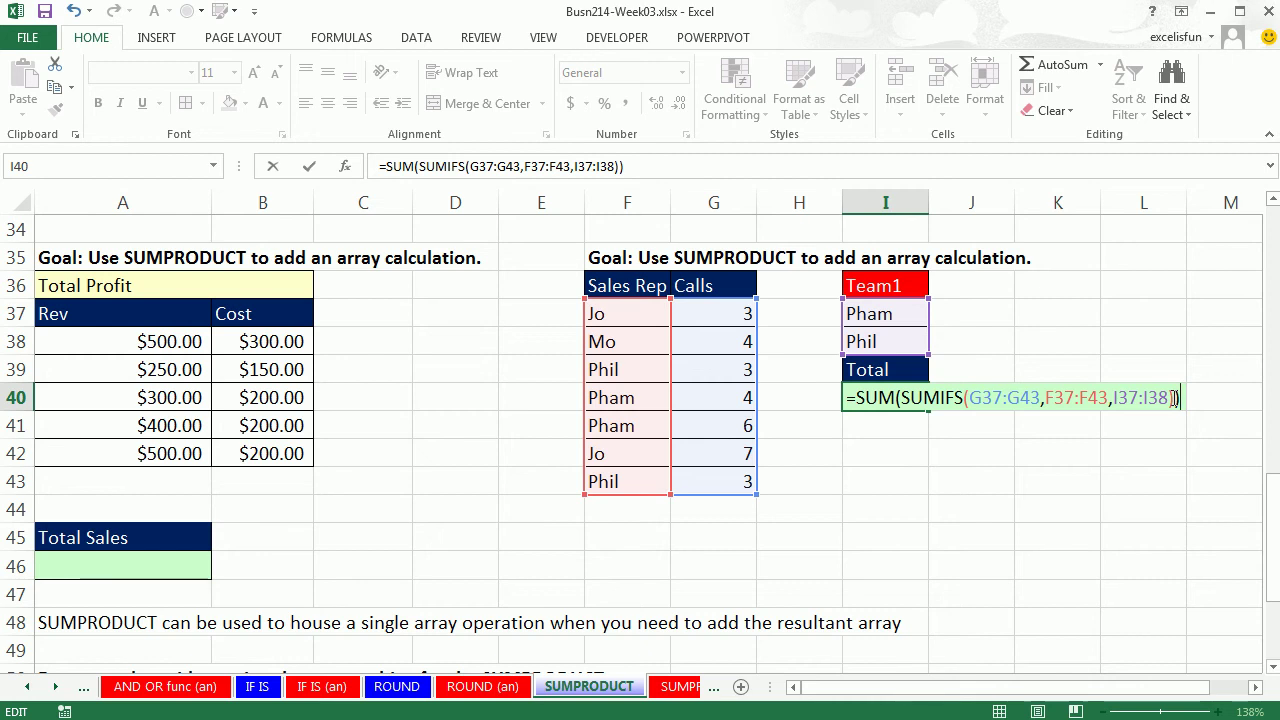
pyautogui.click(1146, 396)
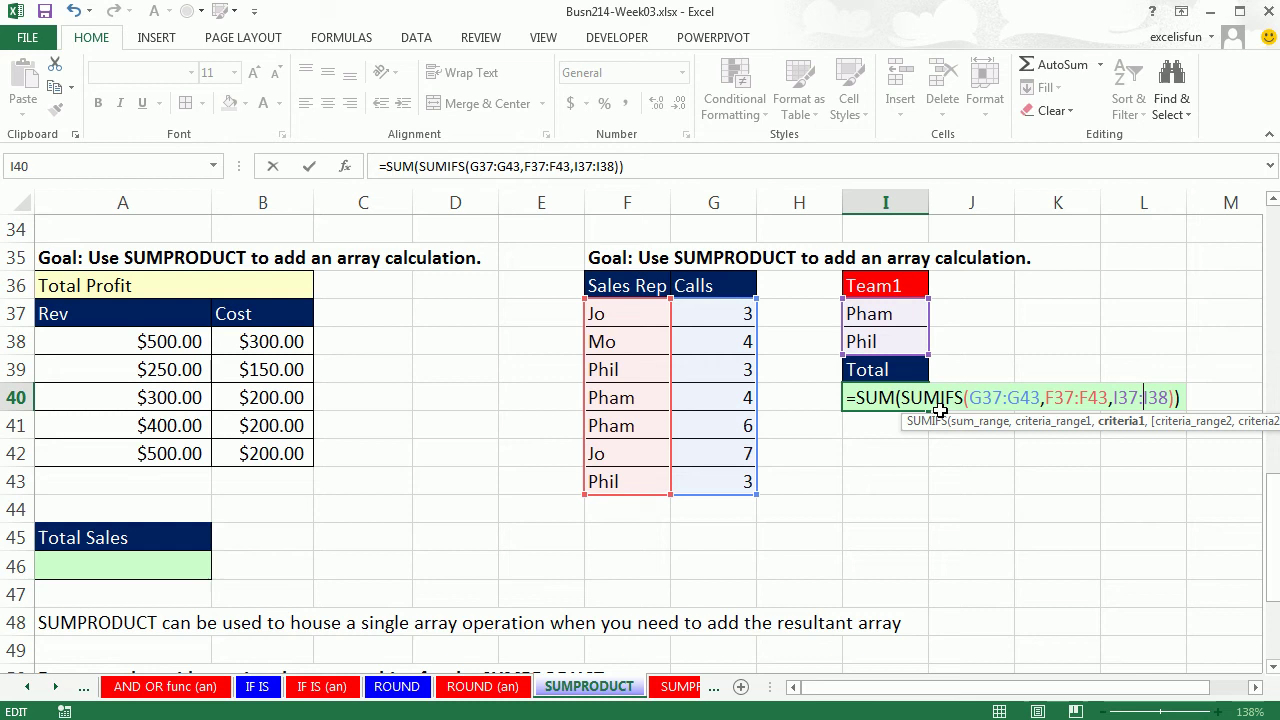
pyautogui.press('Return')
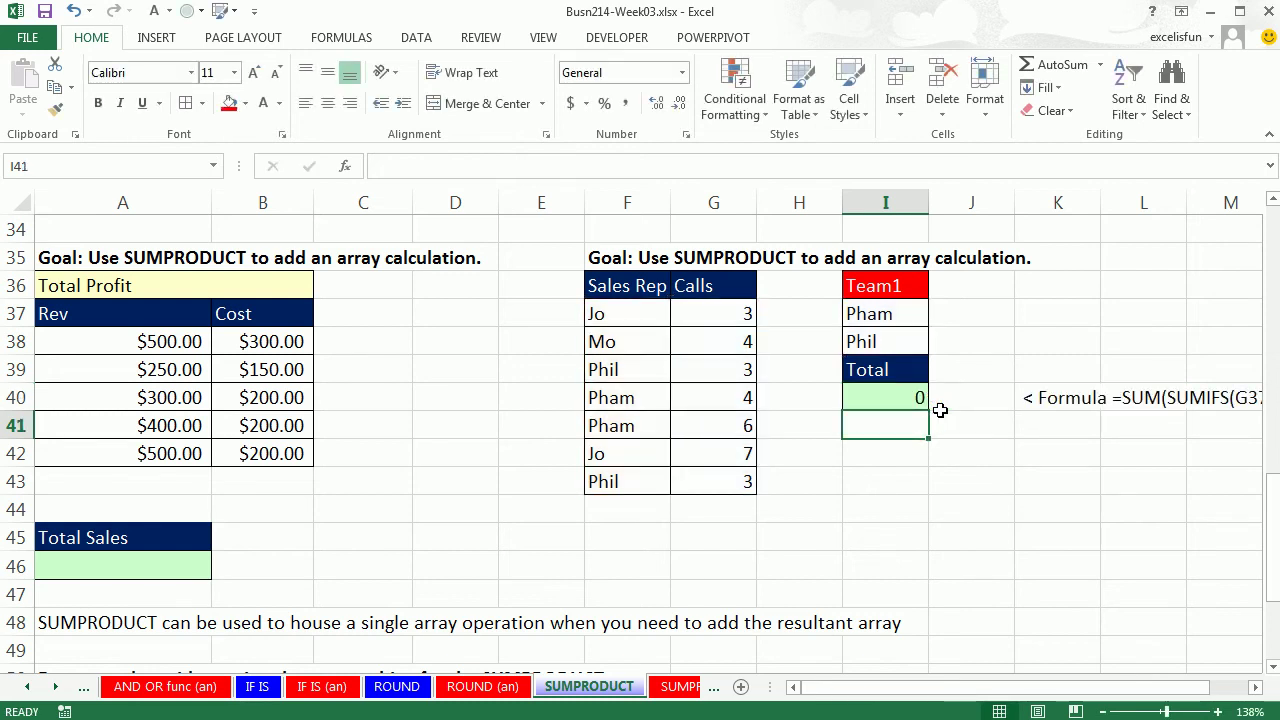
# Change SUM to SUMPRODUCT in I40 so the Team1 call total returns 16.
pyautogui.doubleClick(897, 398)
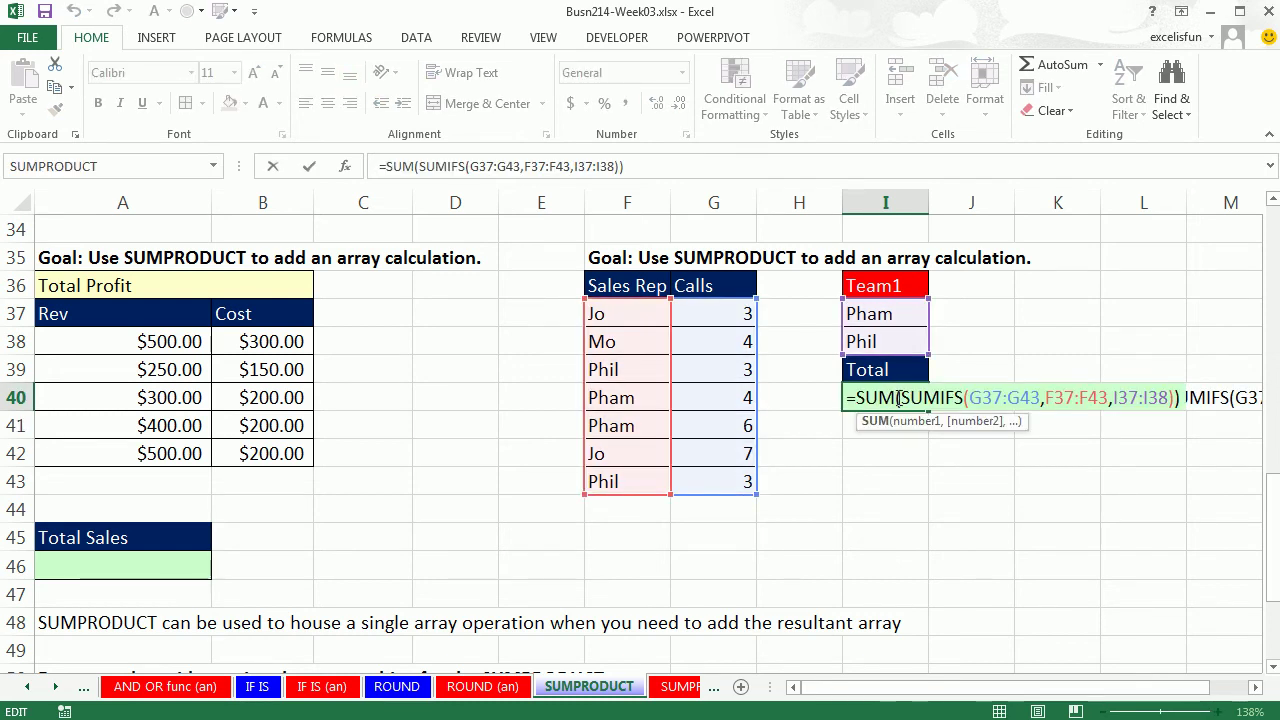
pyautogui.write('PRODUCT')
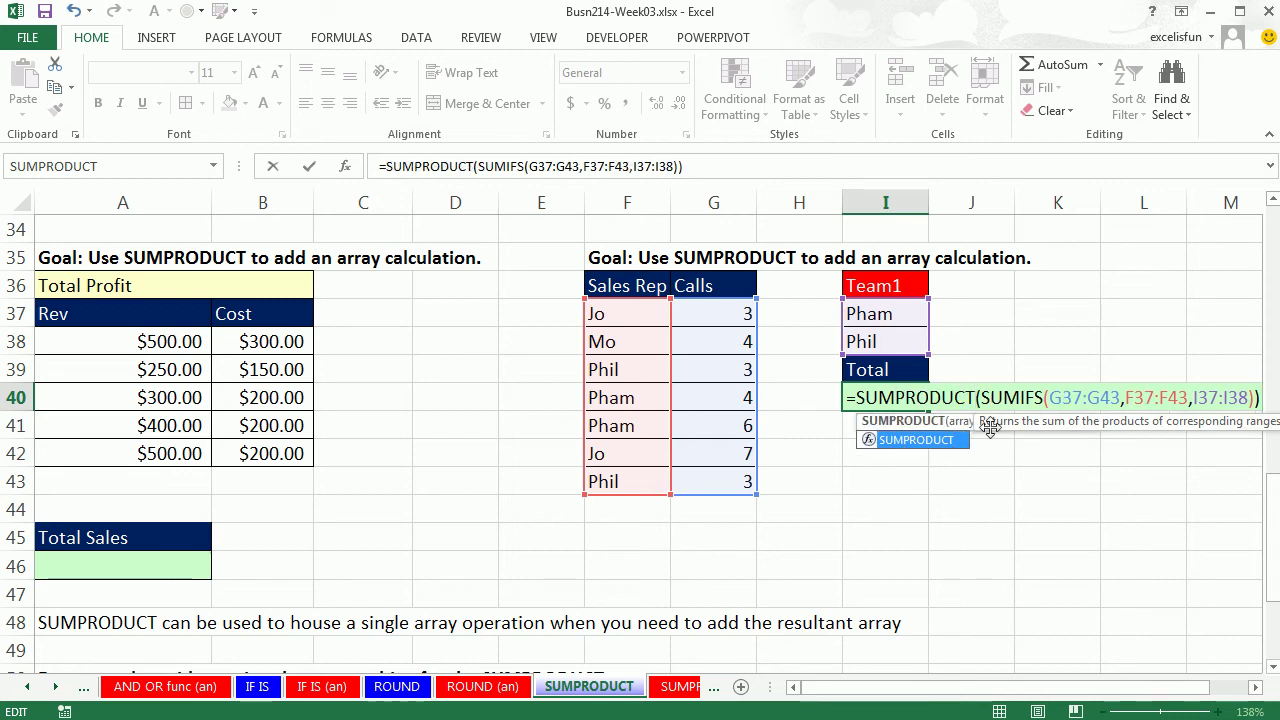
pyautogui.click(955, 396)
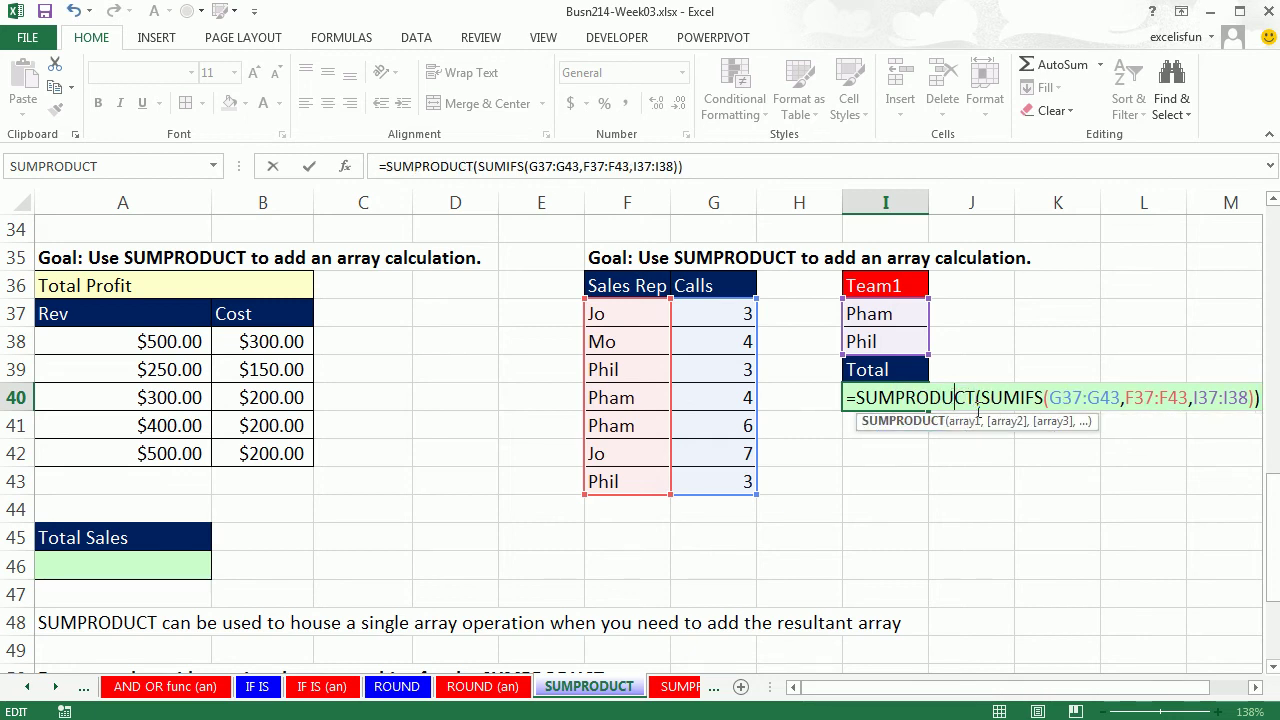
pyautogui.click(983, 397)
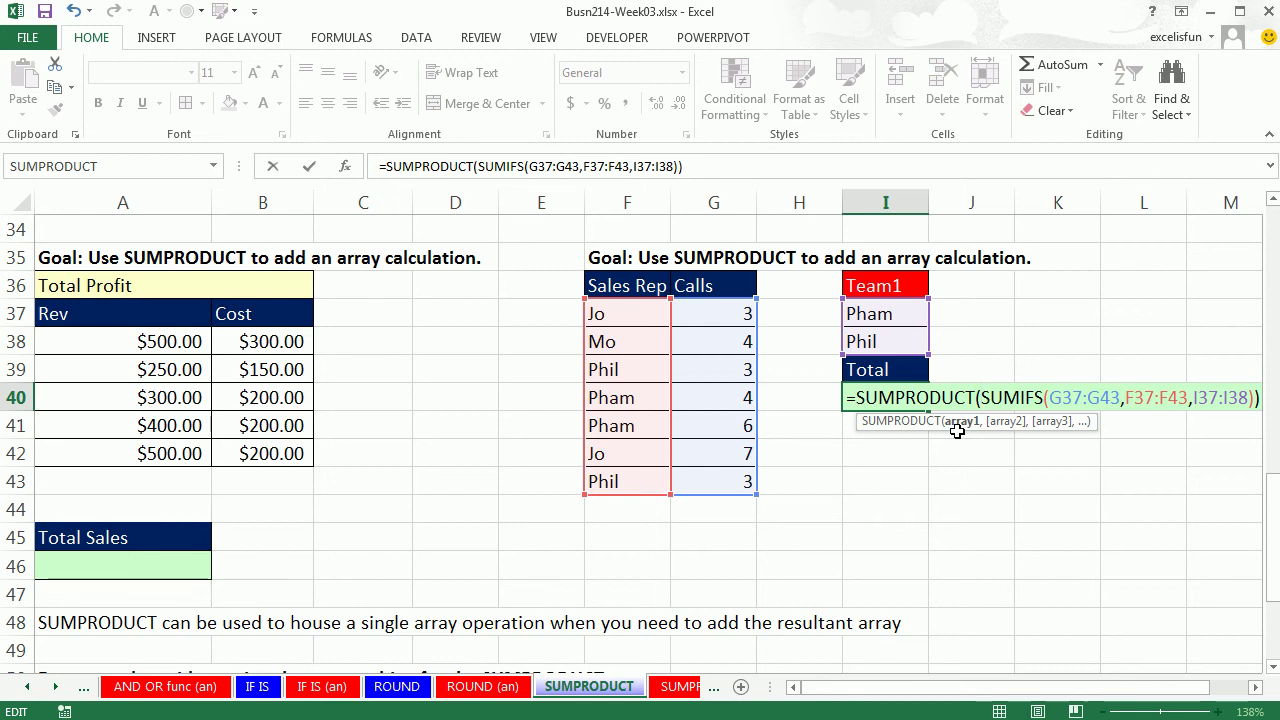
pyautogui.press('Return')
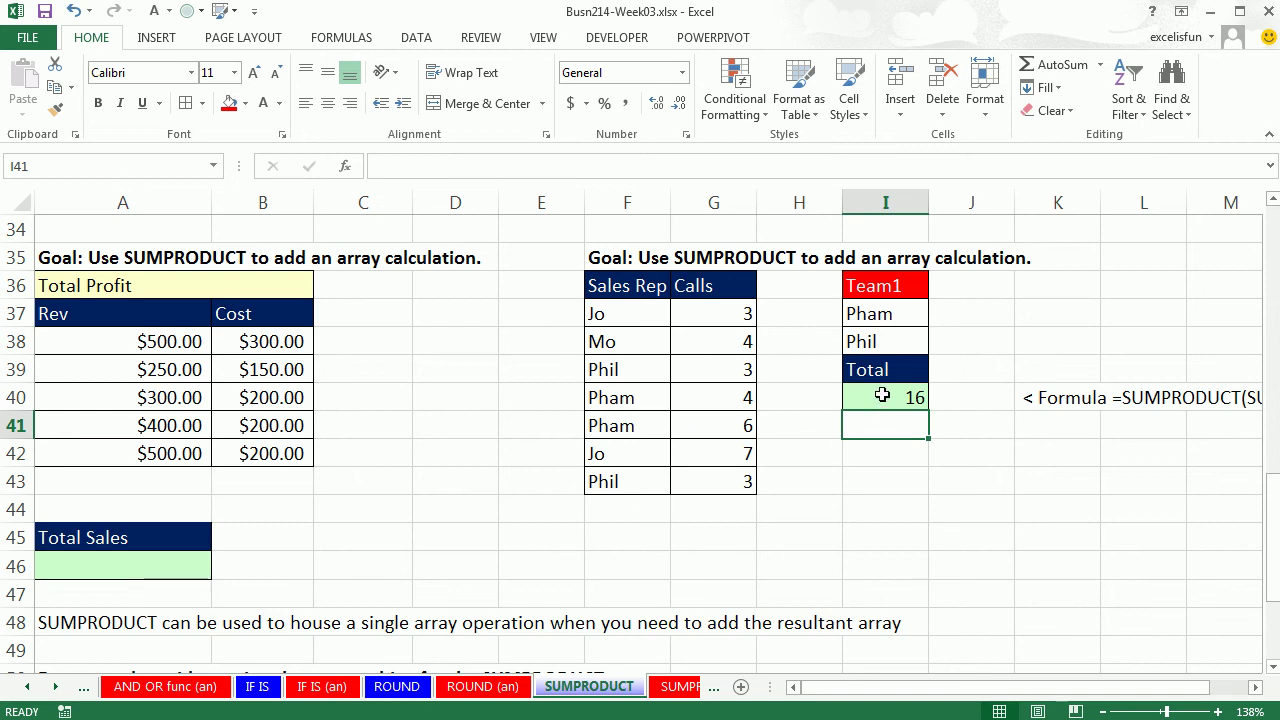
pyautogui.click(1050, 403)
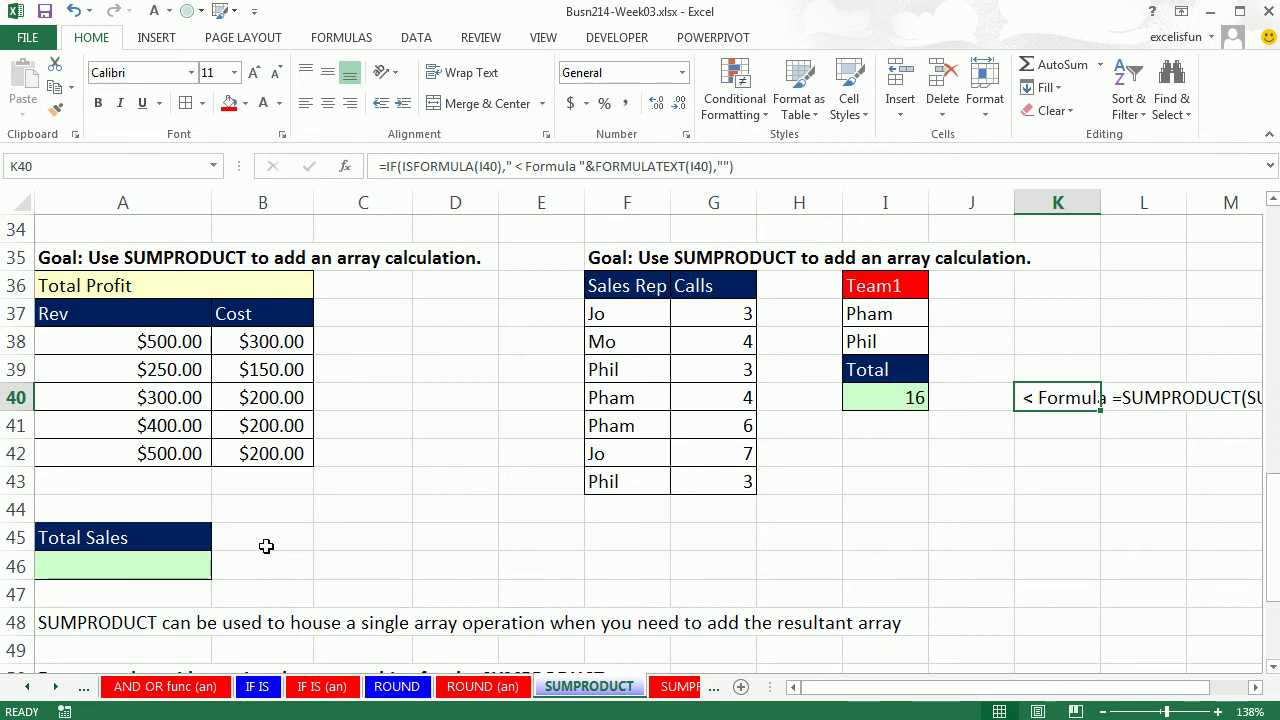
pyautogui.click(183, 569)
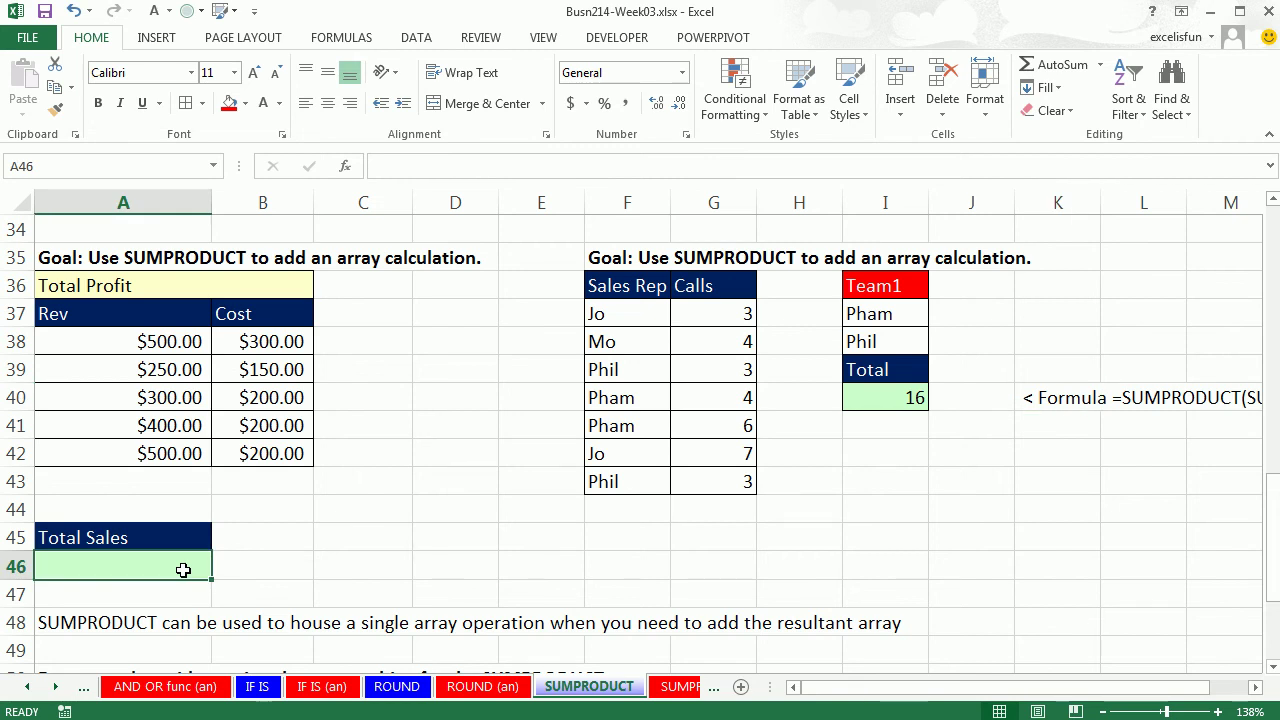
pyautogui.click(442, 338)
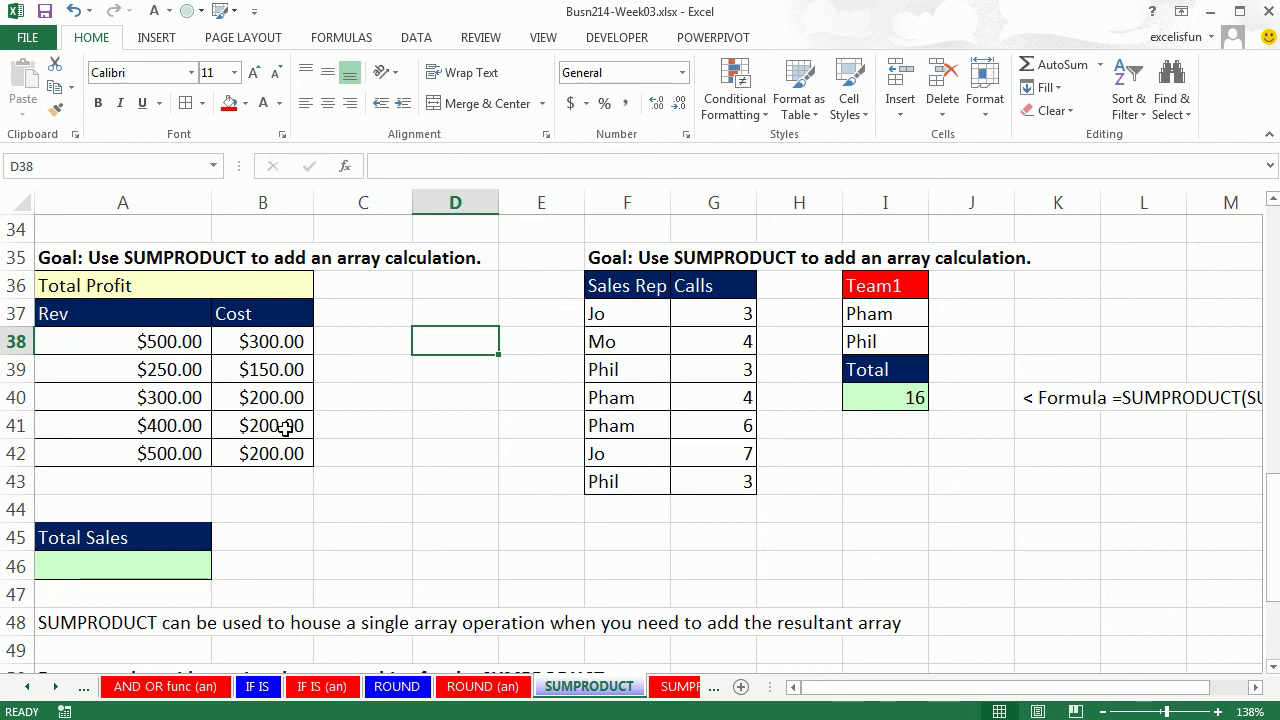
# Enter the profit formula =A38-B38 in D38 and fill it down to D42.
pyautogui.write('=')
pyautogui.click(148, 341)
pyautogui.write('-')
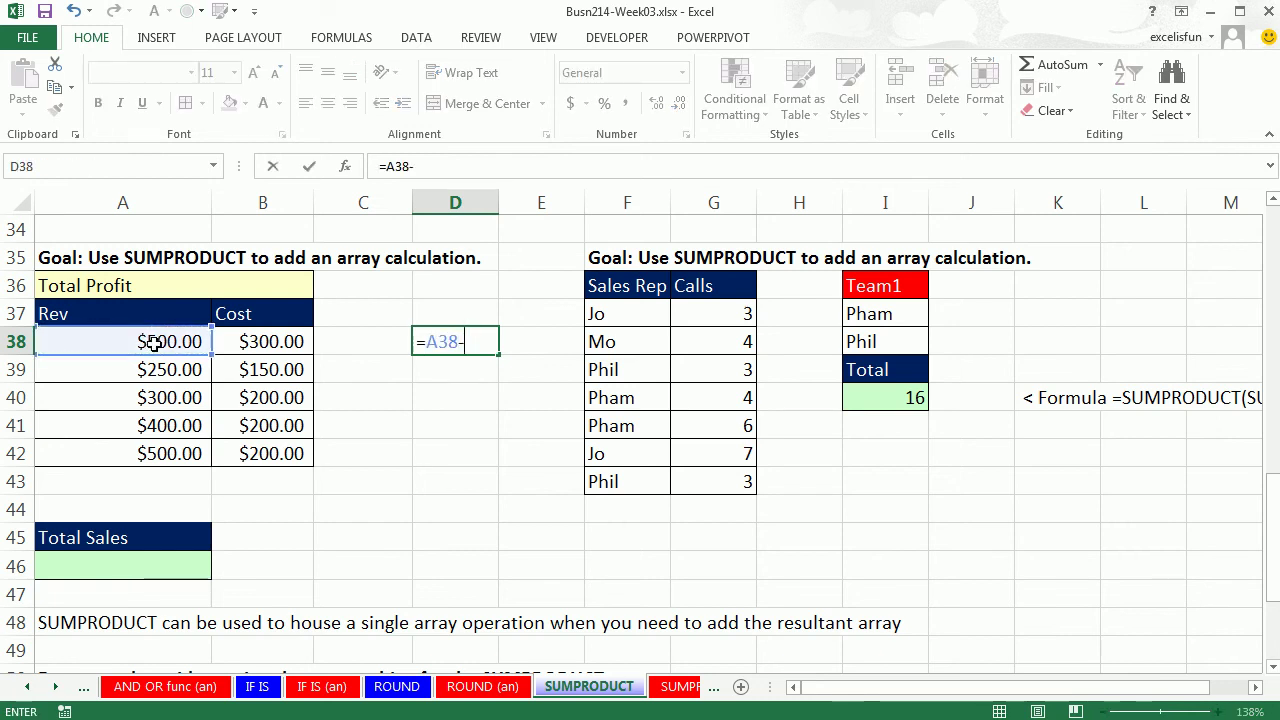
pyautogui.click(292, 340)
pyautogui.hotkey('ctrl', 'Return')
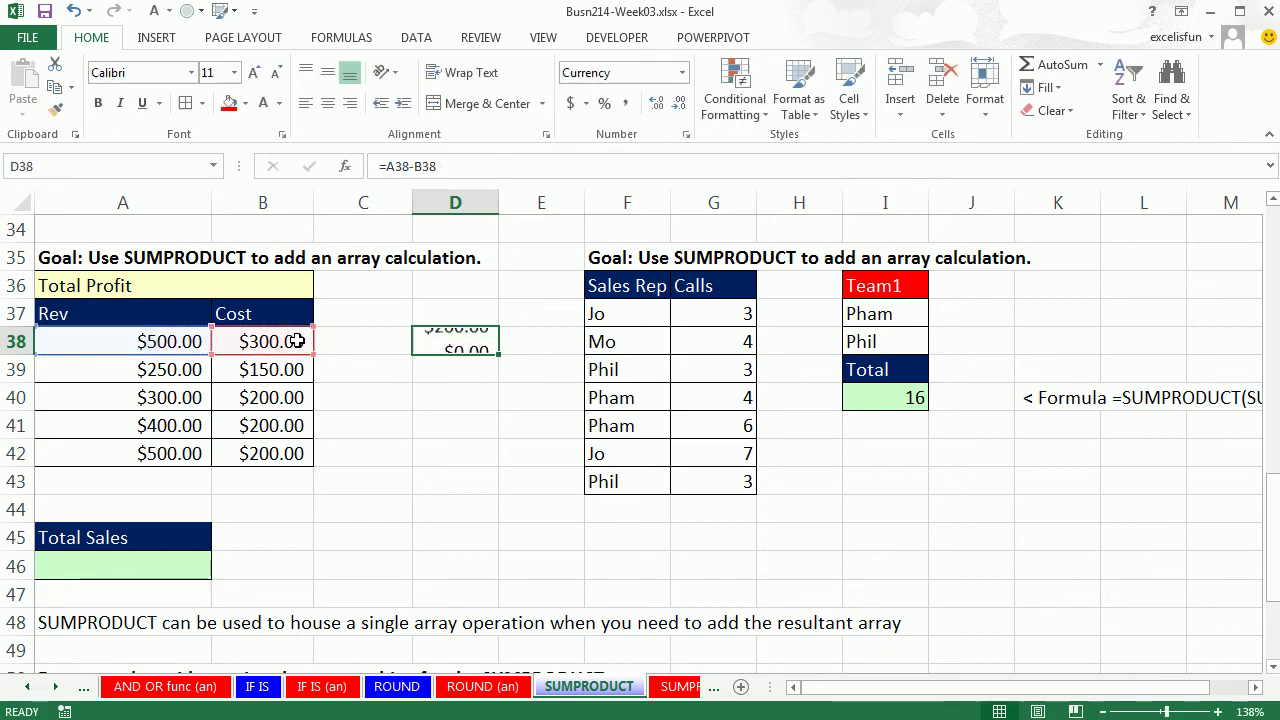
pyautogui.moveTo(498, 356); pyautogui.dragTo(498, 468)
# AutoSum D38:D42 in D43 to get the $900.00 profit total.
pyautogui.click(482, 484)
pyautogui.hotkey('alt', '=')
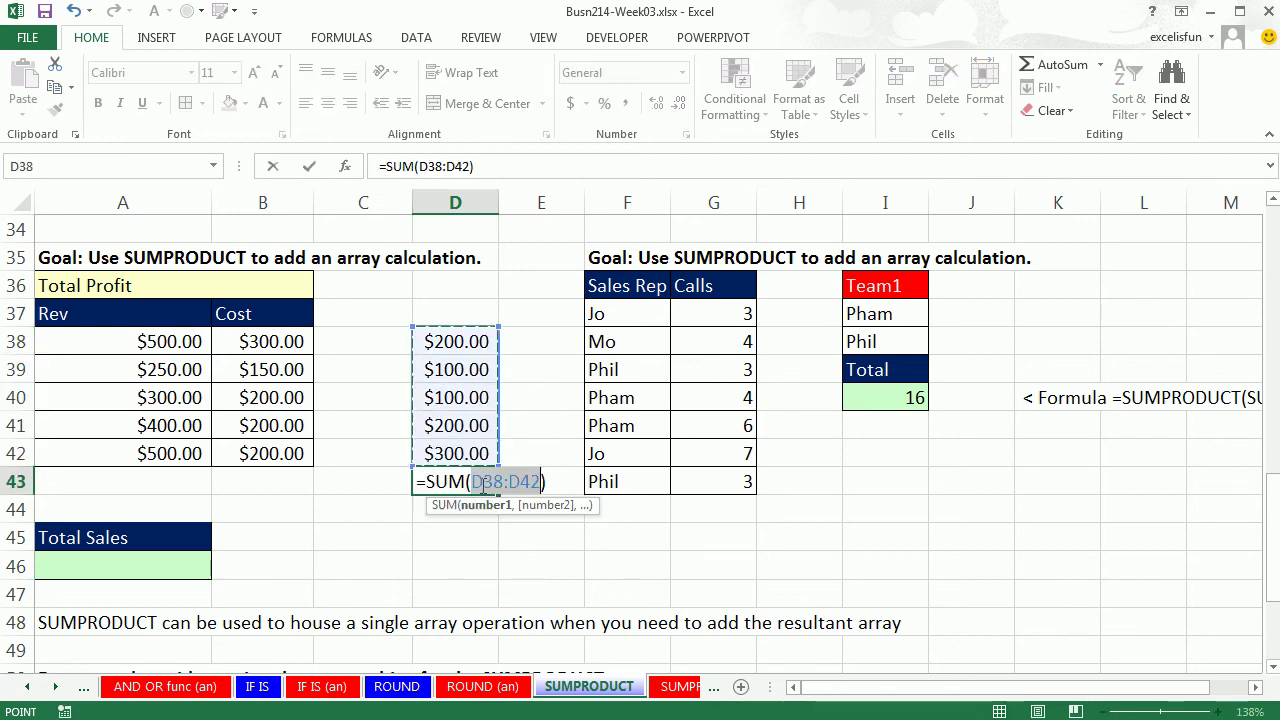
pyautogui.hotkey('ctrl', 'Return')
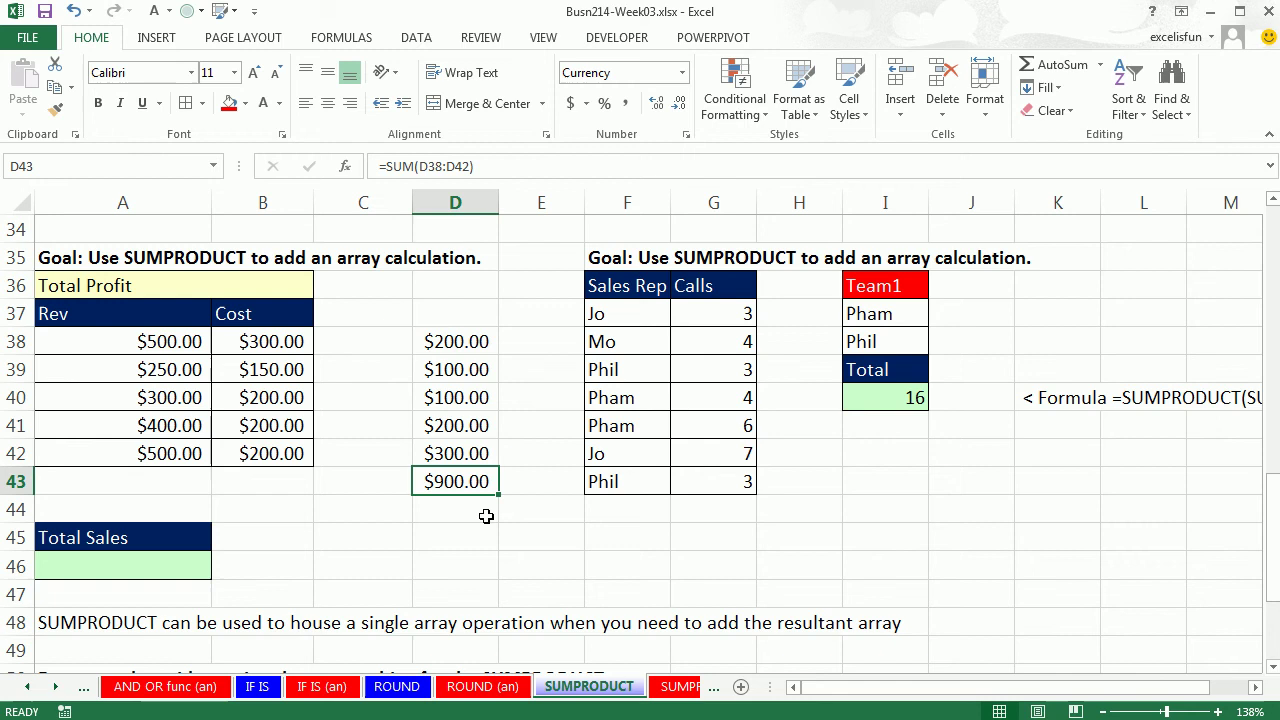
pyautogui.click(173, 563)
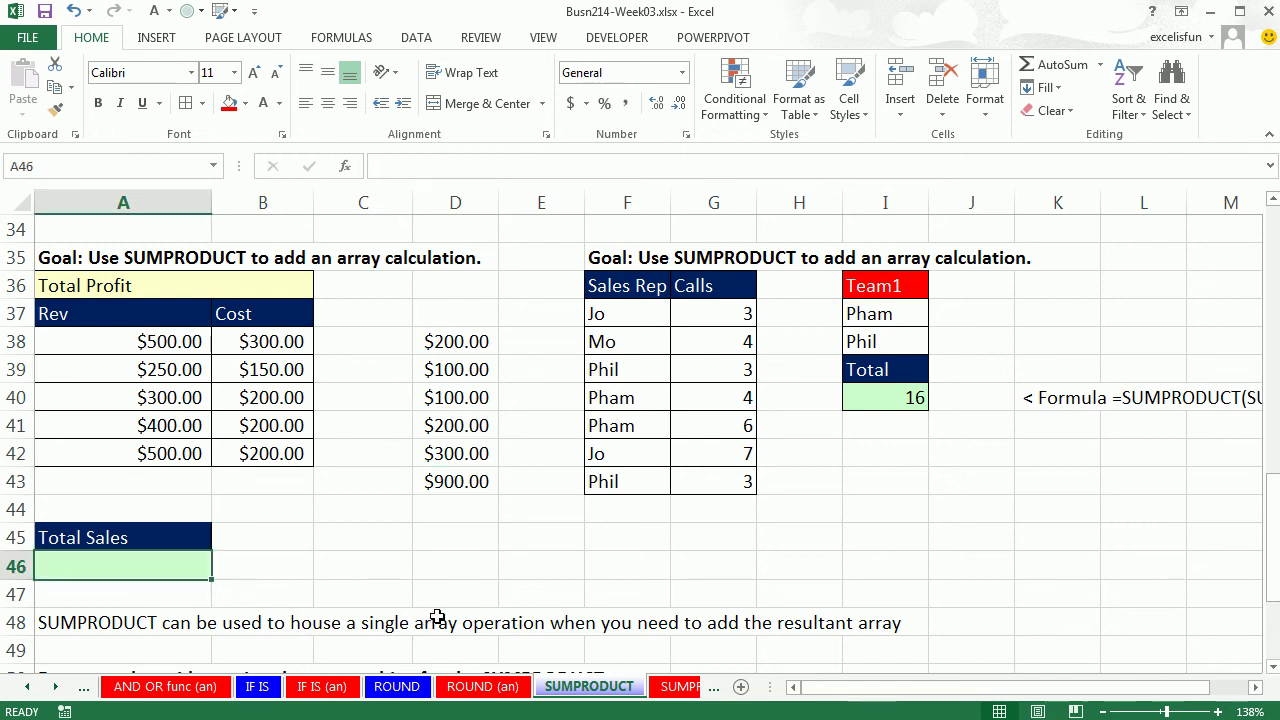
# Review the profit formulas in D38 through D42 and the SUM in D43 without changing them.
pyautogui.doubleClick(455, 341)
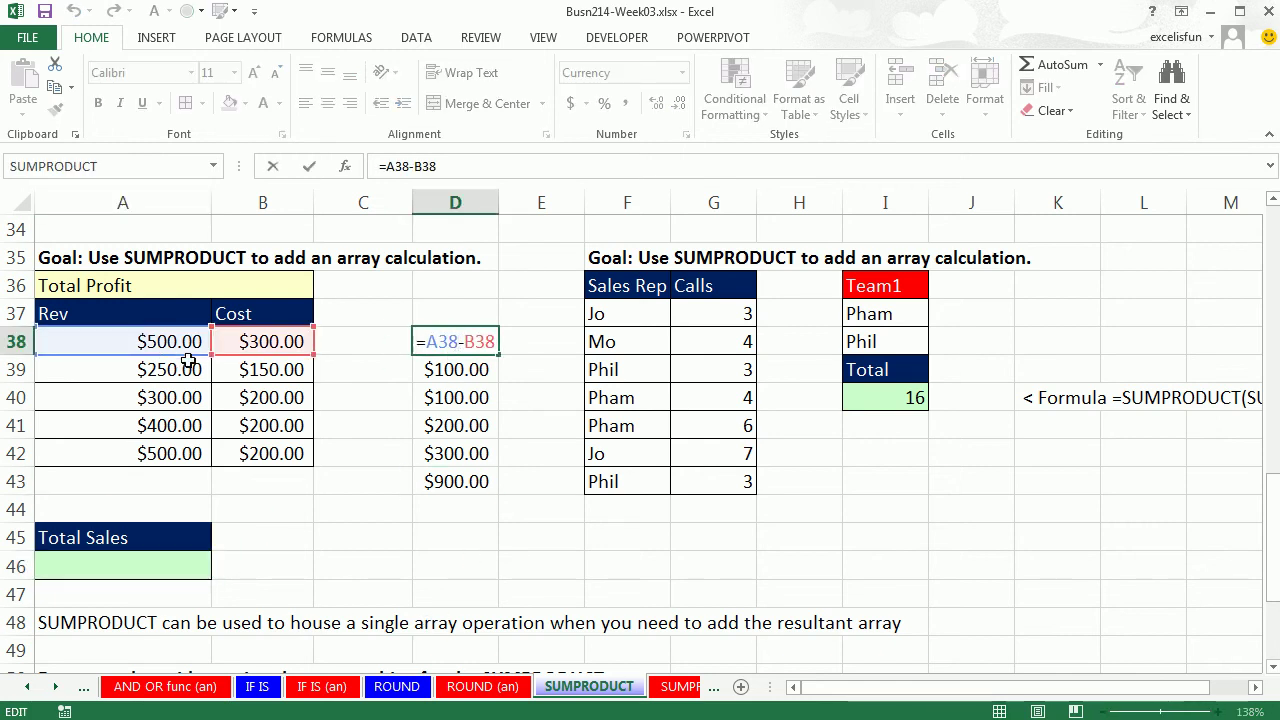
pyautogui.press('Escape')
pyautogui.doubleClick(465, 369)
pyautogui.press('Escape')
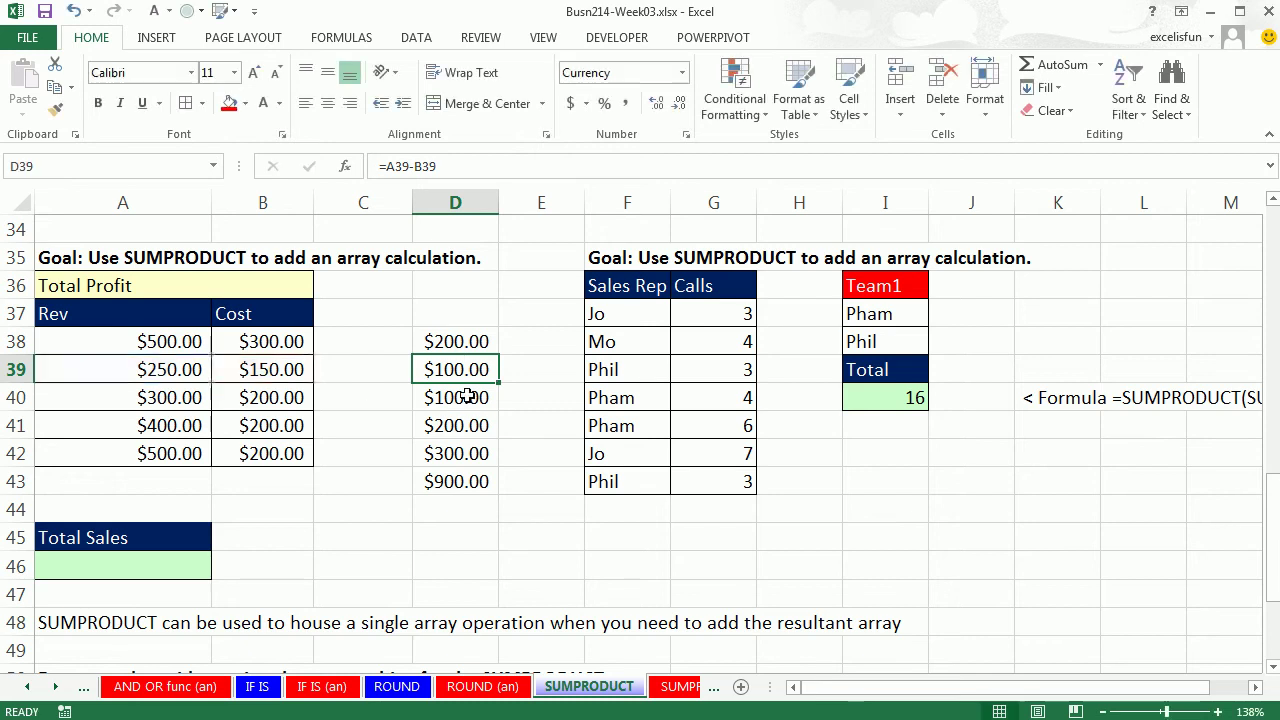
pyautogui.doubleClick(465, 397)
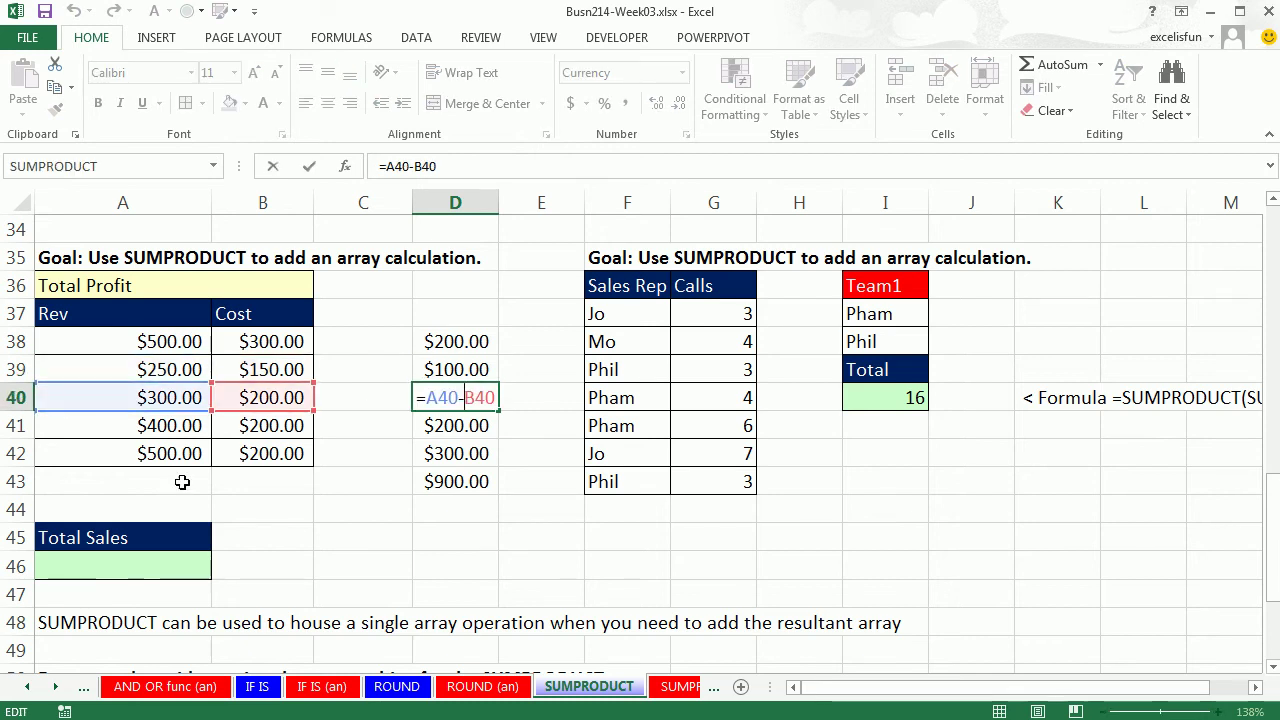
pyautogui.press('Escape')
pyautogui.doubleClick(465, 425)
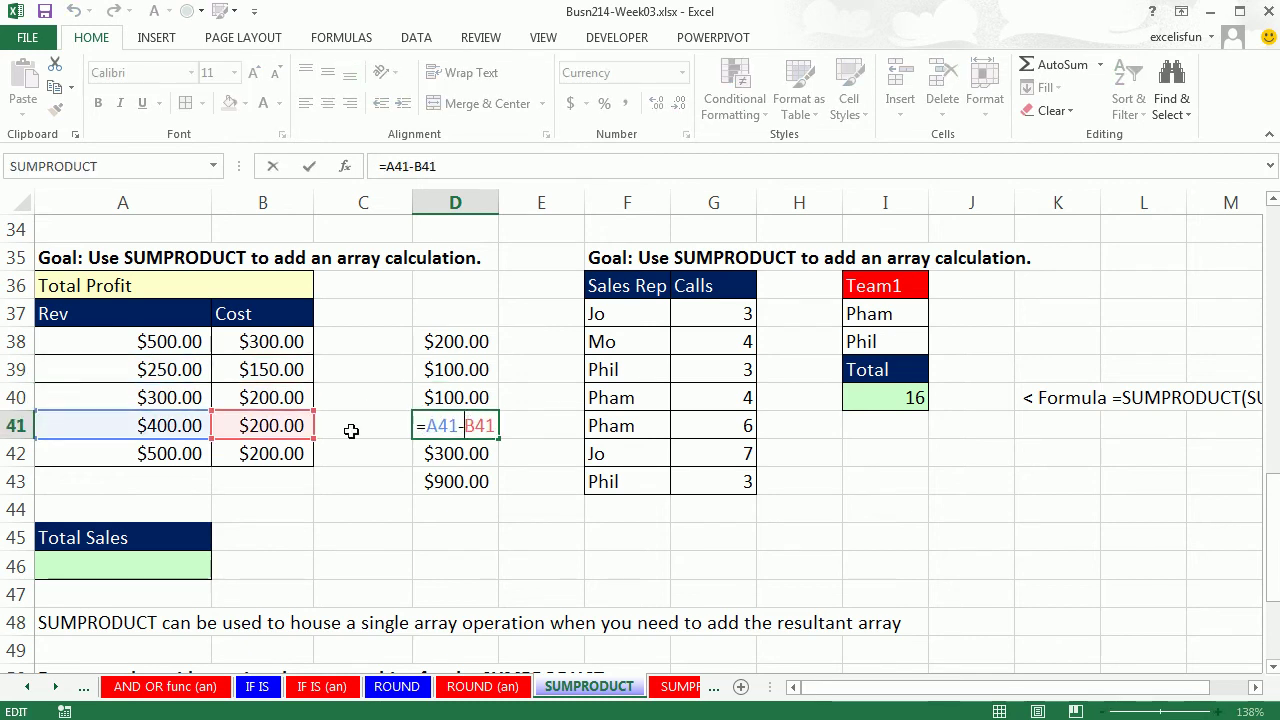
pyautogui.press('Escape')
pyautogui.click(433, 453)
pyautogui.doubleClick(433, 453)
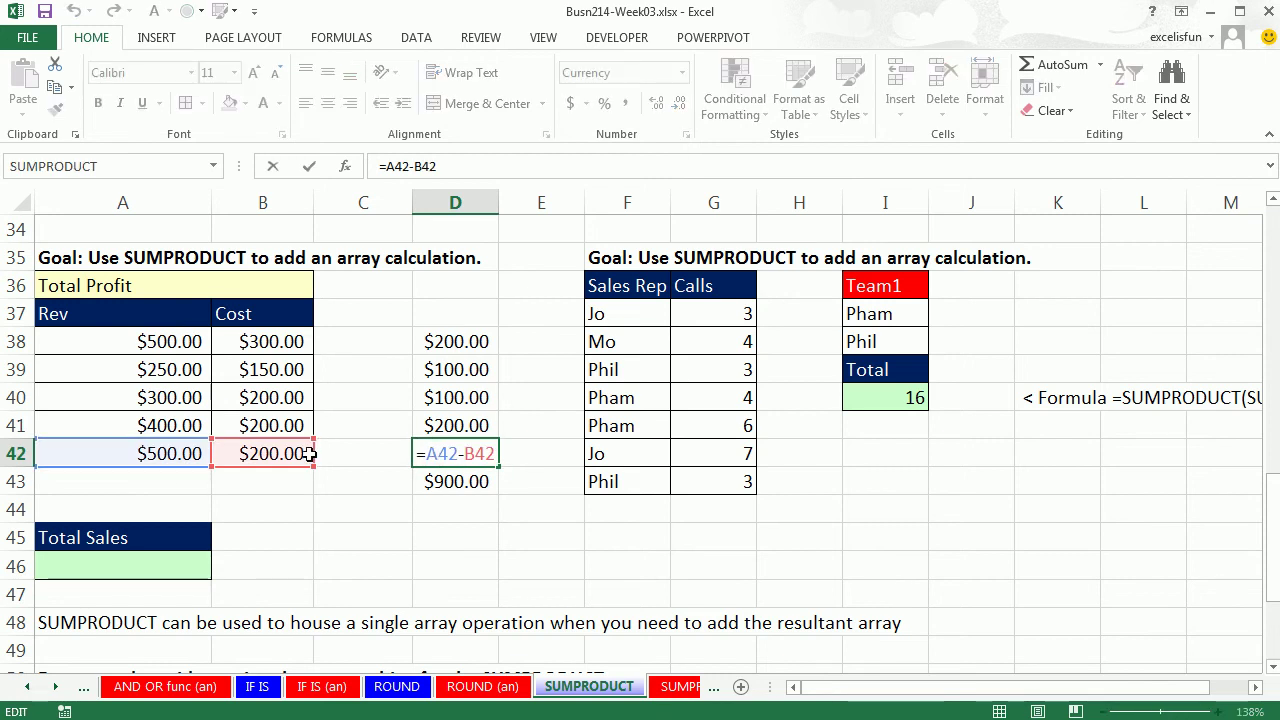
pyautogui.press('Escape')
pyautogui.click(455, 481)
pyautogui.doubleClick(455, 481)
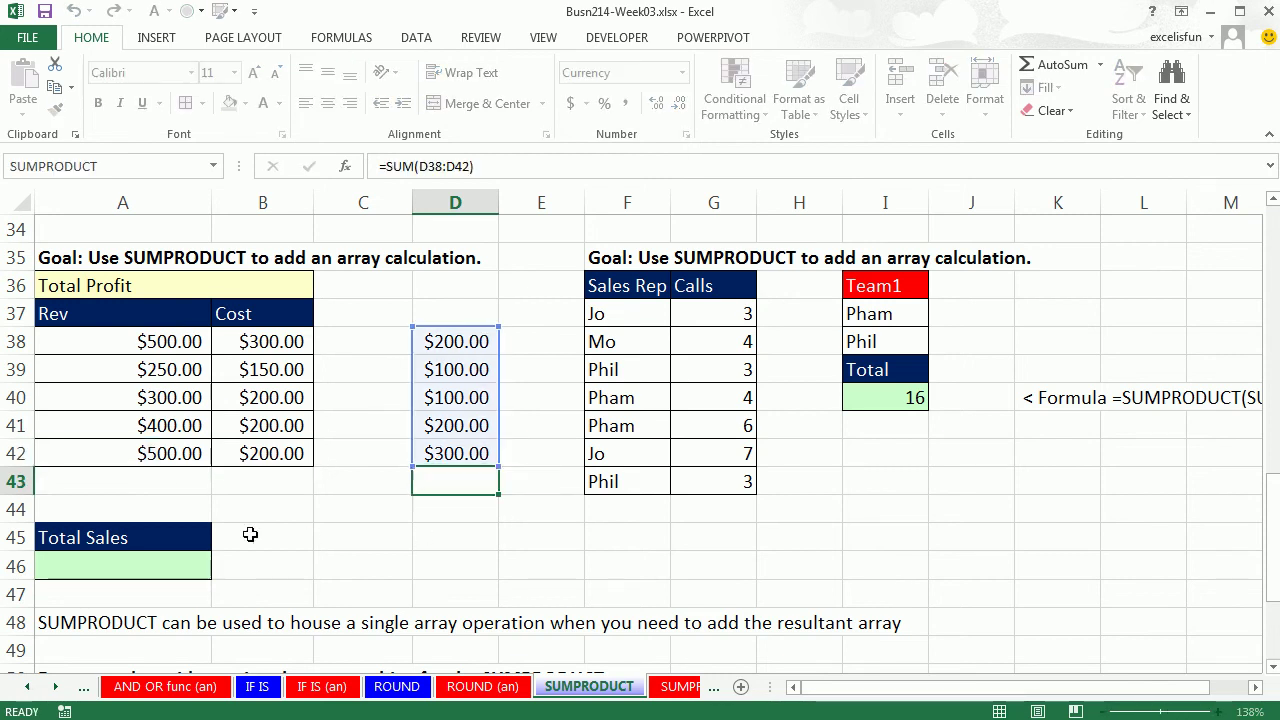
pyautogui.press('Escape')
pyautogui.click(160, 566)
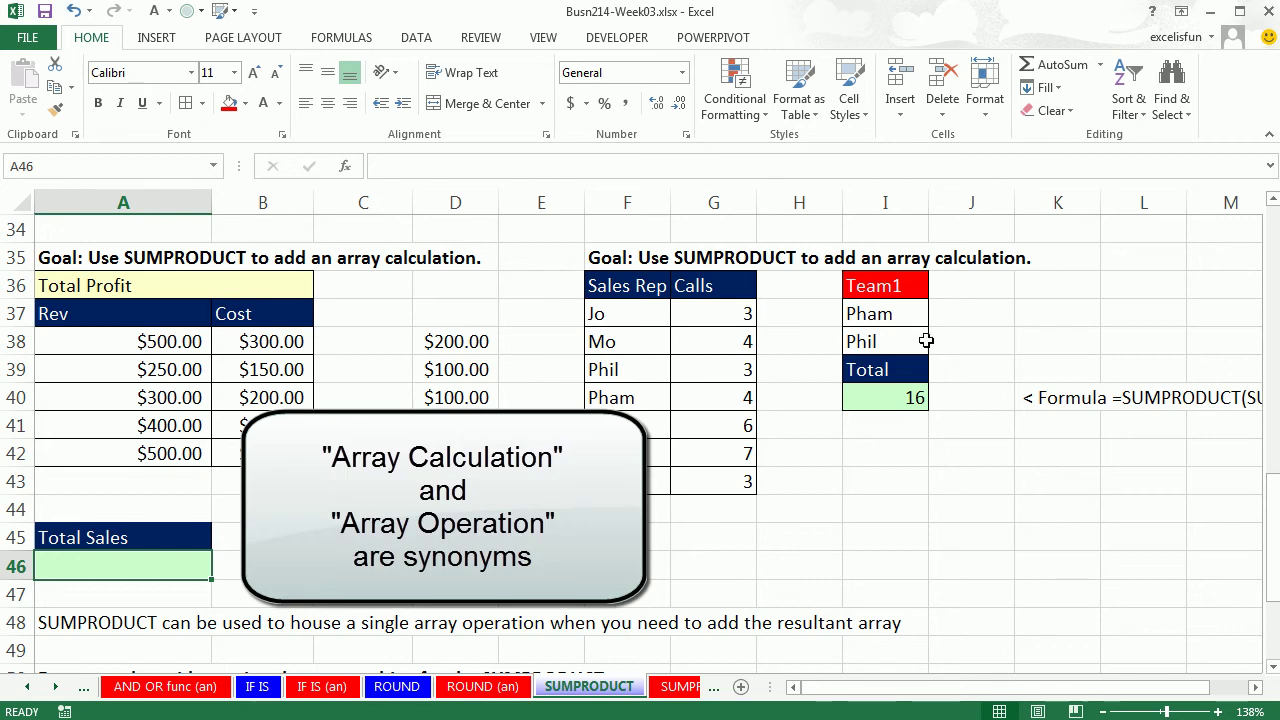
pyautogui.doubleClick(908, 396)
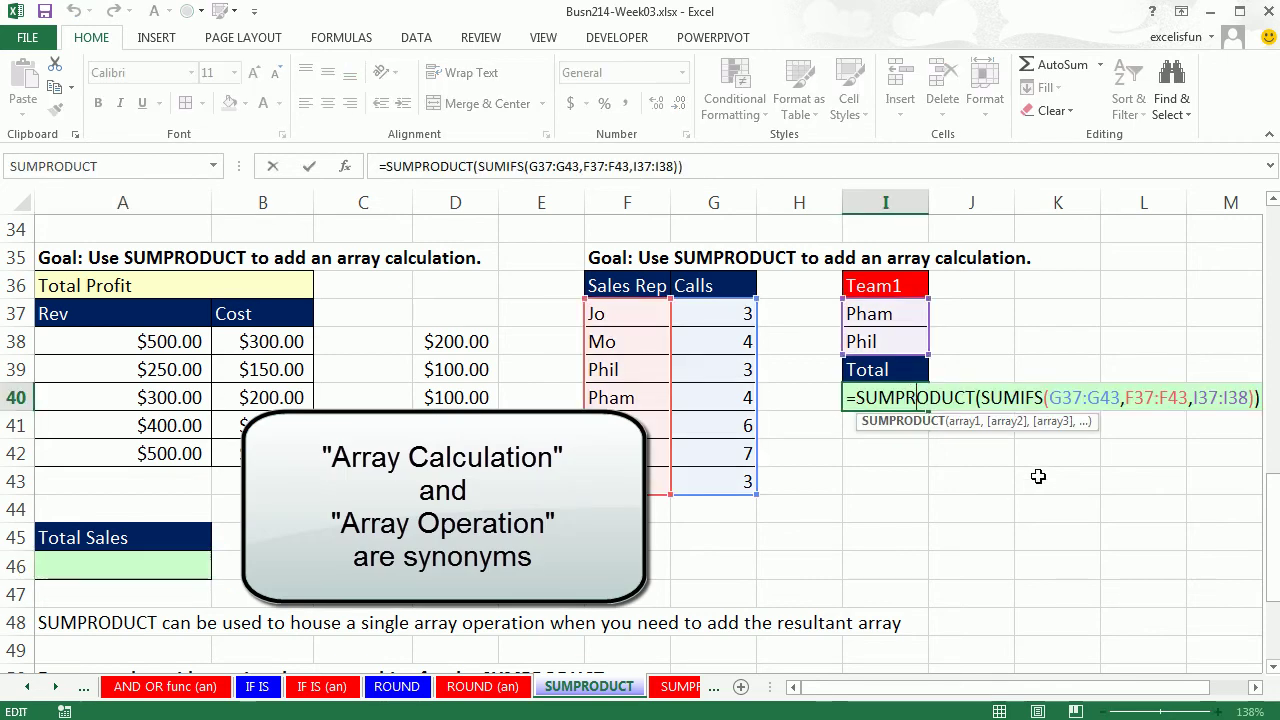
pyautogui.click(1212, 398)
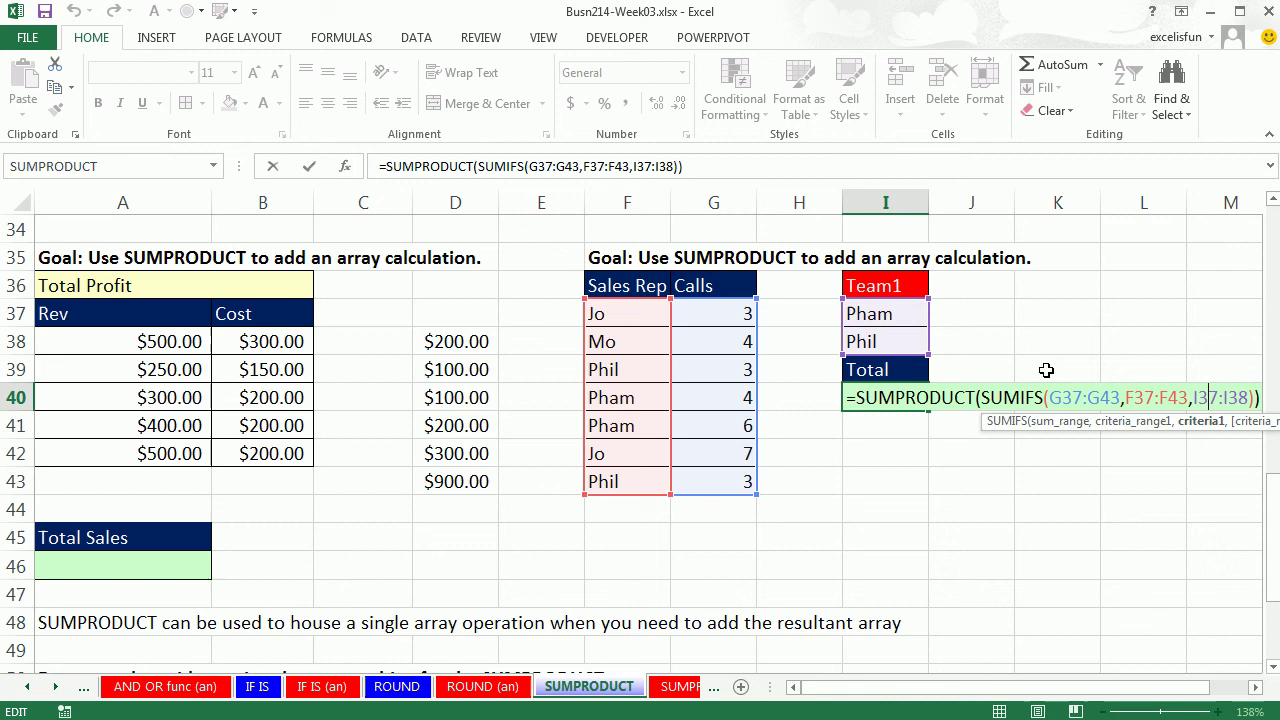
pyautogui.press('Return')
pyautogui.click(160, 566)
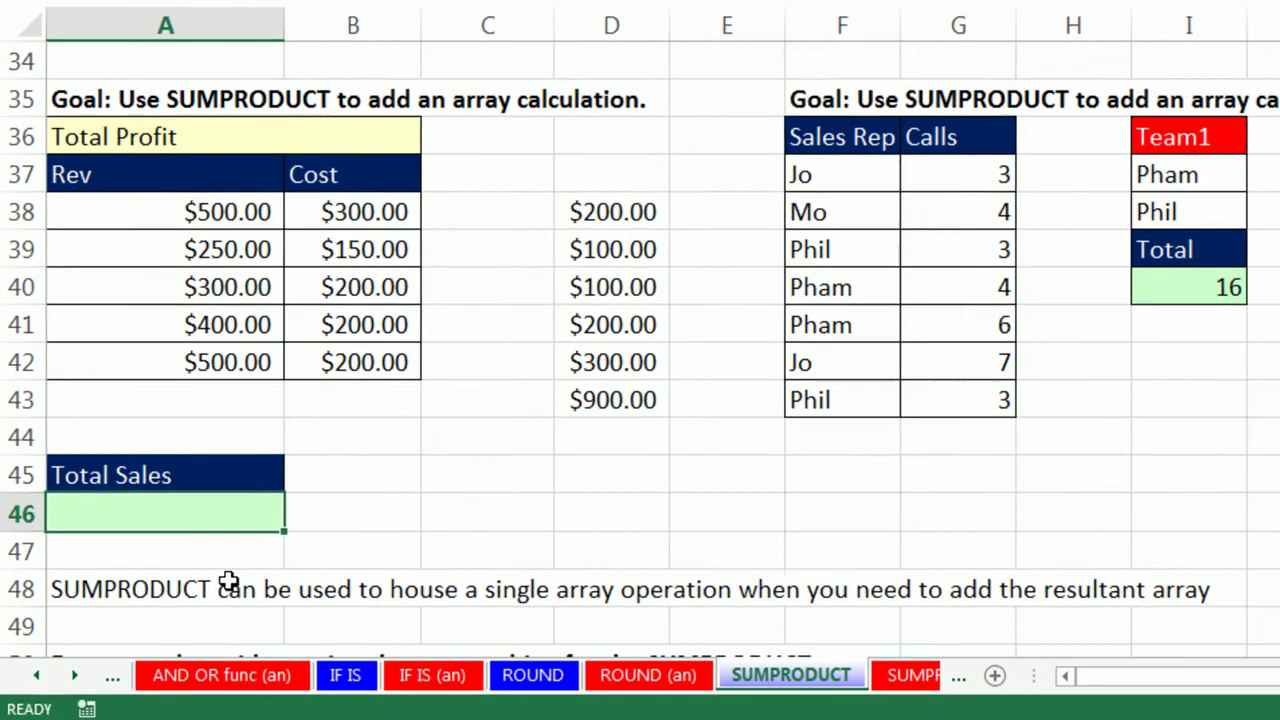
# Type the array subtraction =A38:A42-B38:B42 into the Total Sales cell A46.
pyautogui.write('=')
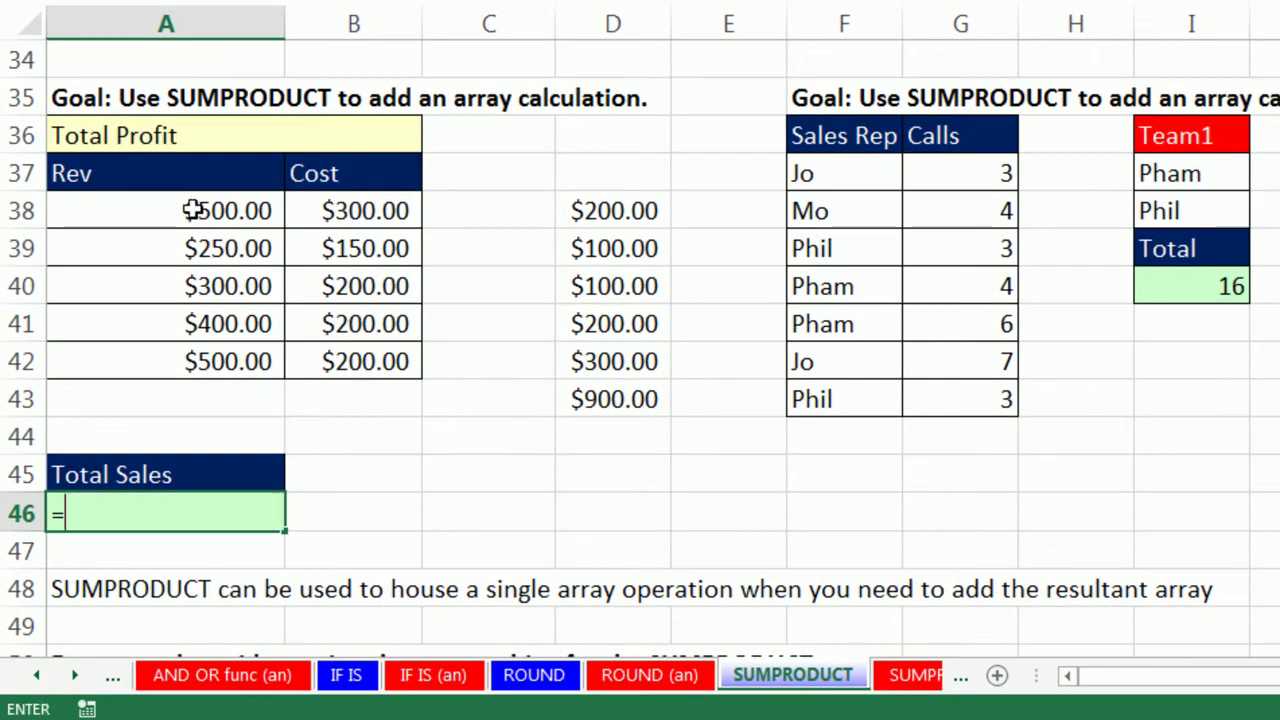
pyautogui.moveTo(191, 209); pyautogui.dragTo(213, 370)
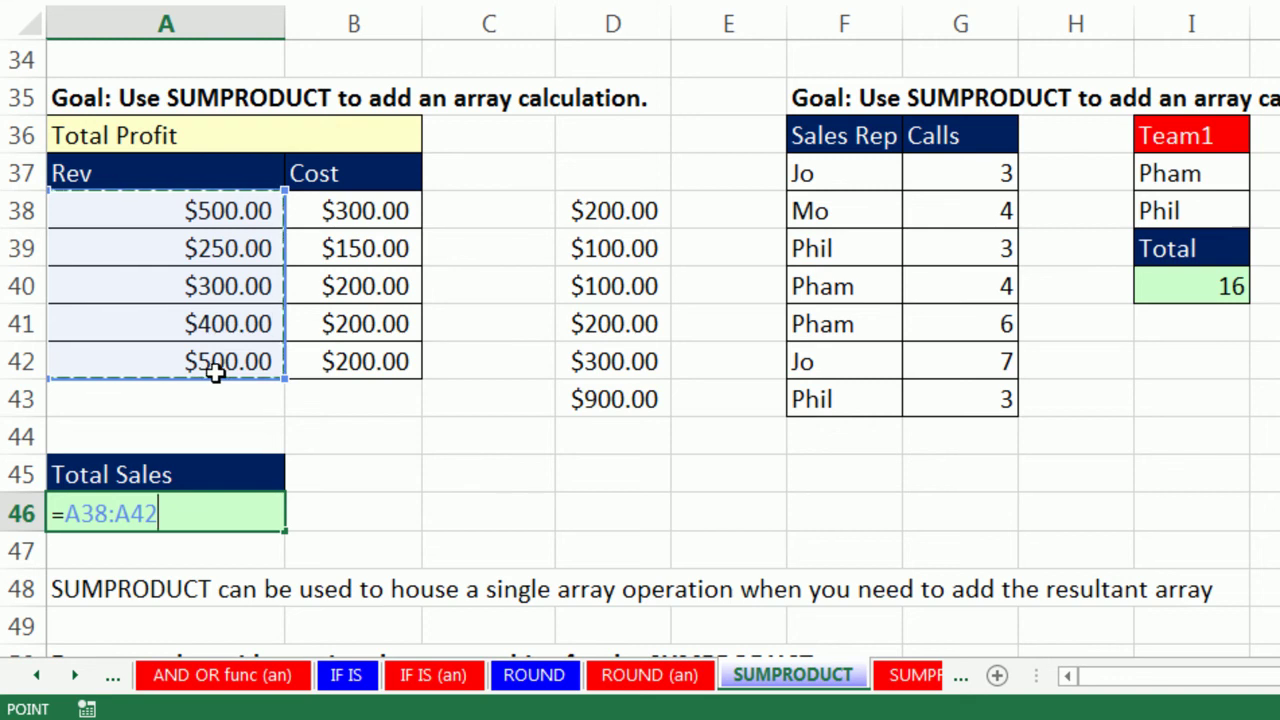
pyautogui.write('-')
pyautogui.moveTo(317, 201); pyautogui.dragTo(340, 363)
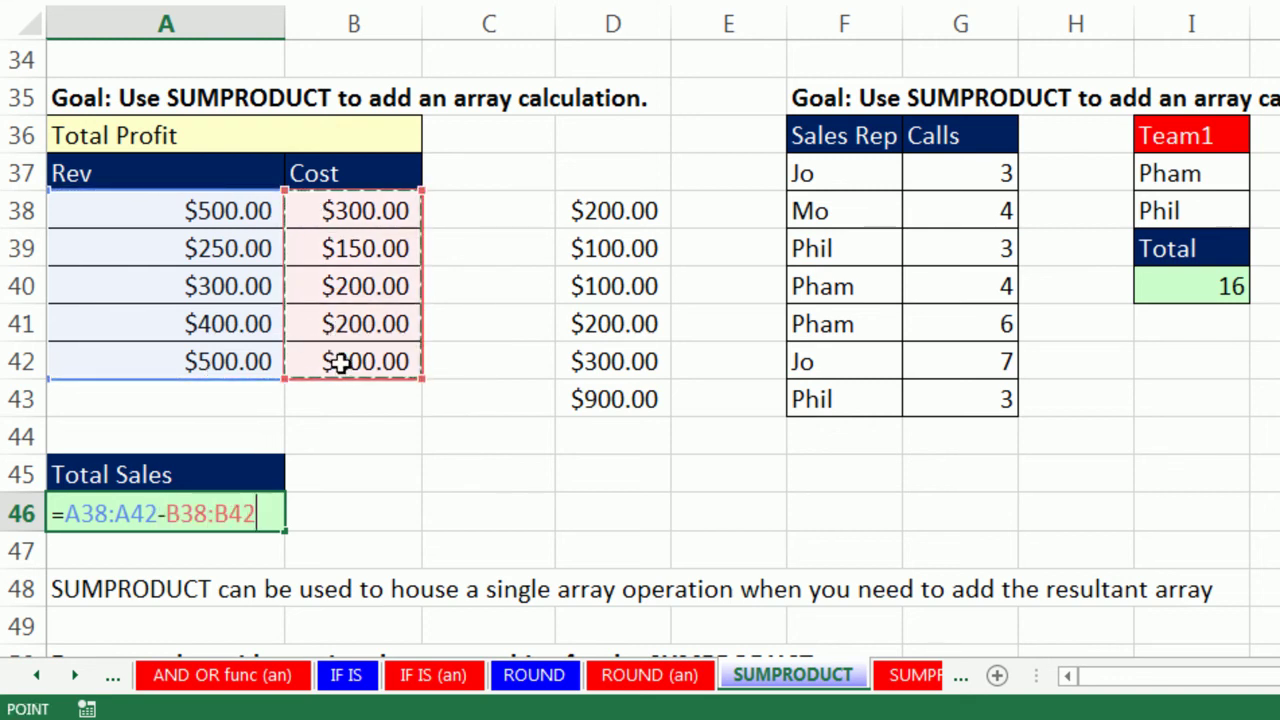
pyautogui.click(57, 514)
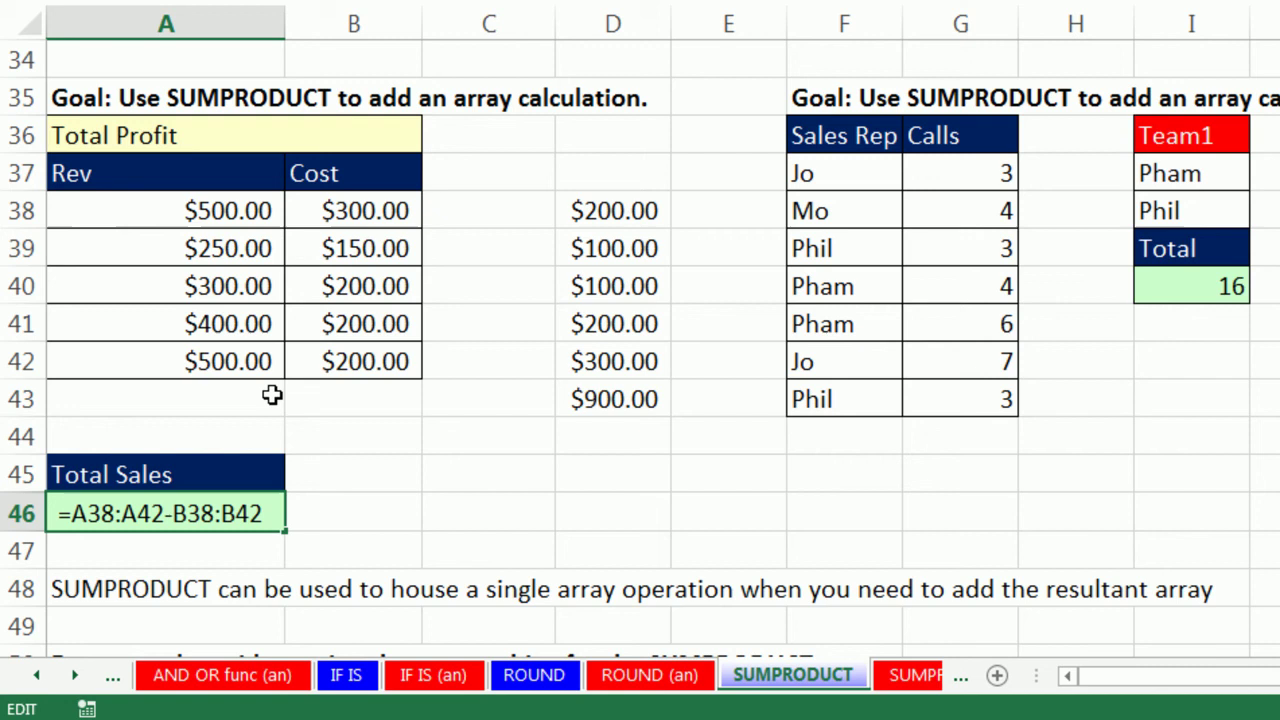
# Enter the single-row profit formula =A38-B38 in D38.
pyautogui.click(625, 211)
pyautogui.write('=A38-B38')
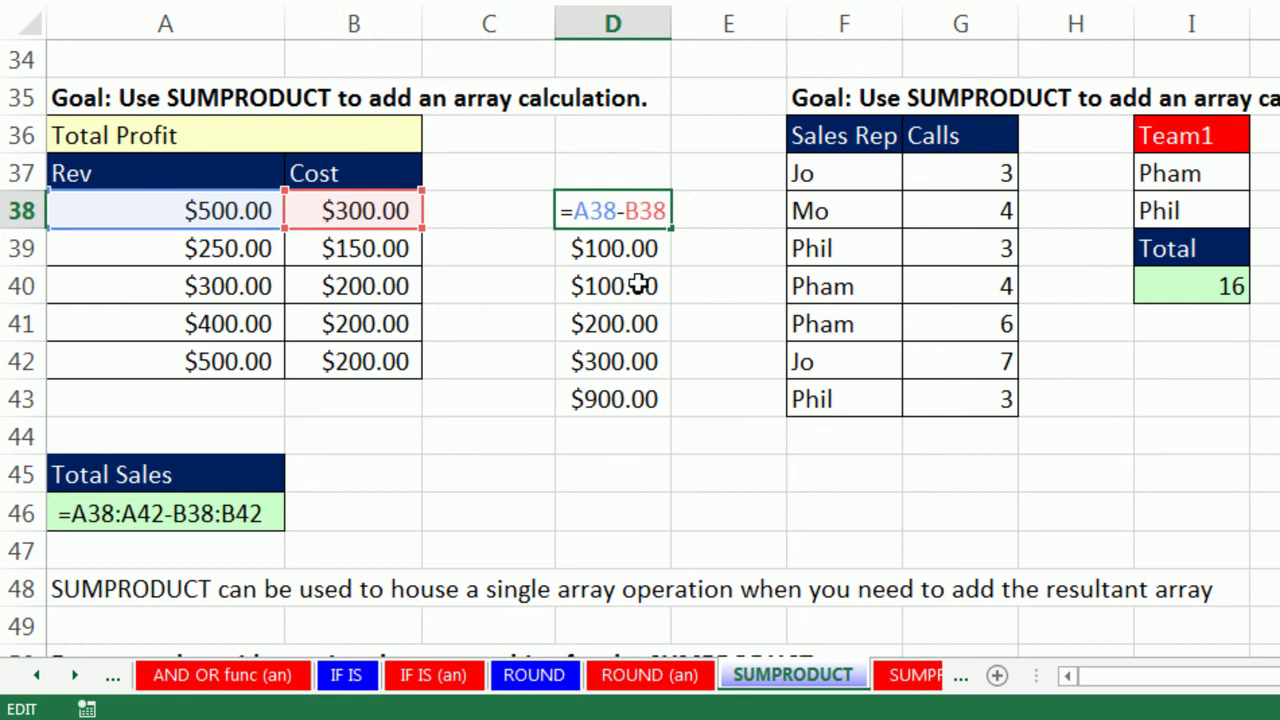
pyautogui.hotkey('ctrl', 'Return')
# Reopen A46 and select its array subtraction formula text.
pyautogui.doubleClick(64, 516)
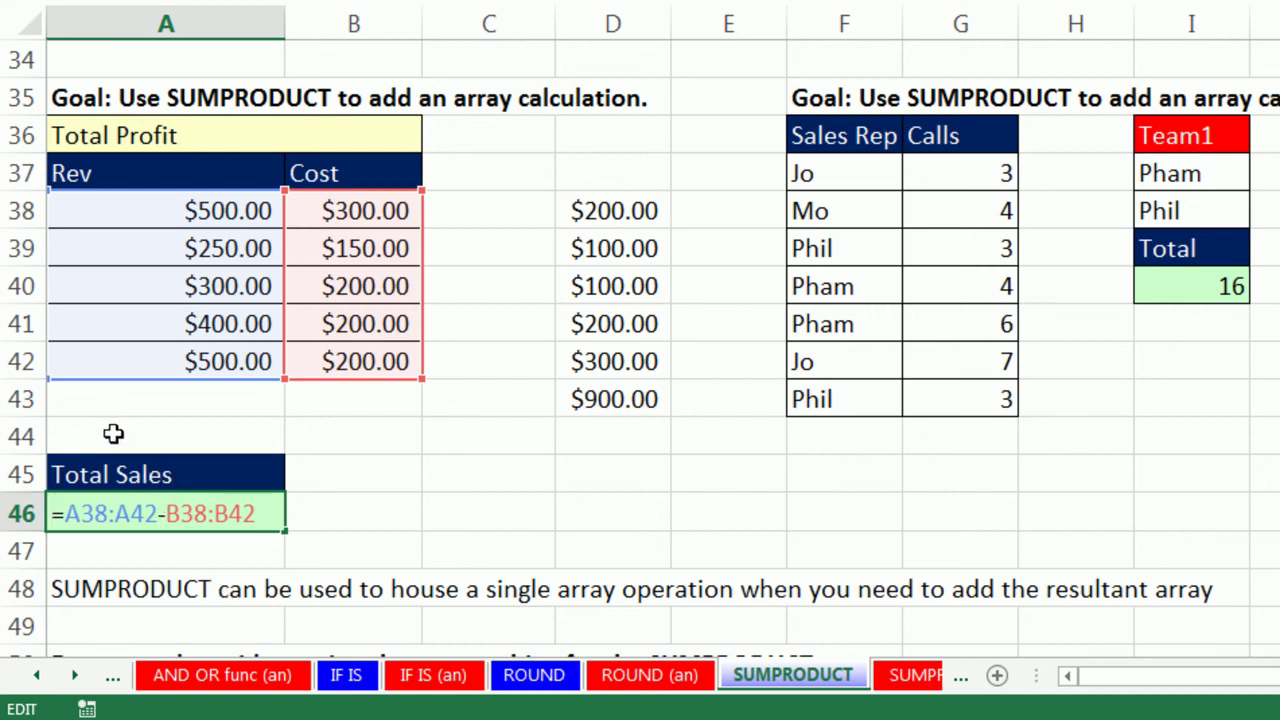
pyautogui.click(58, 514)
pyautogui.moveTo(58, 514); pyautogui.dragTo(569, 503)
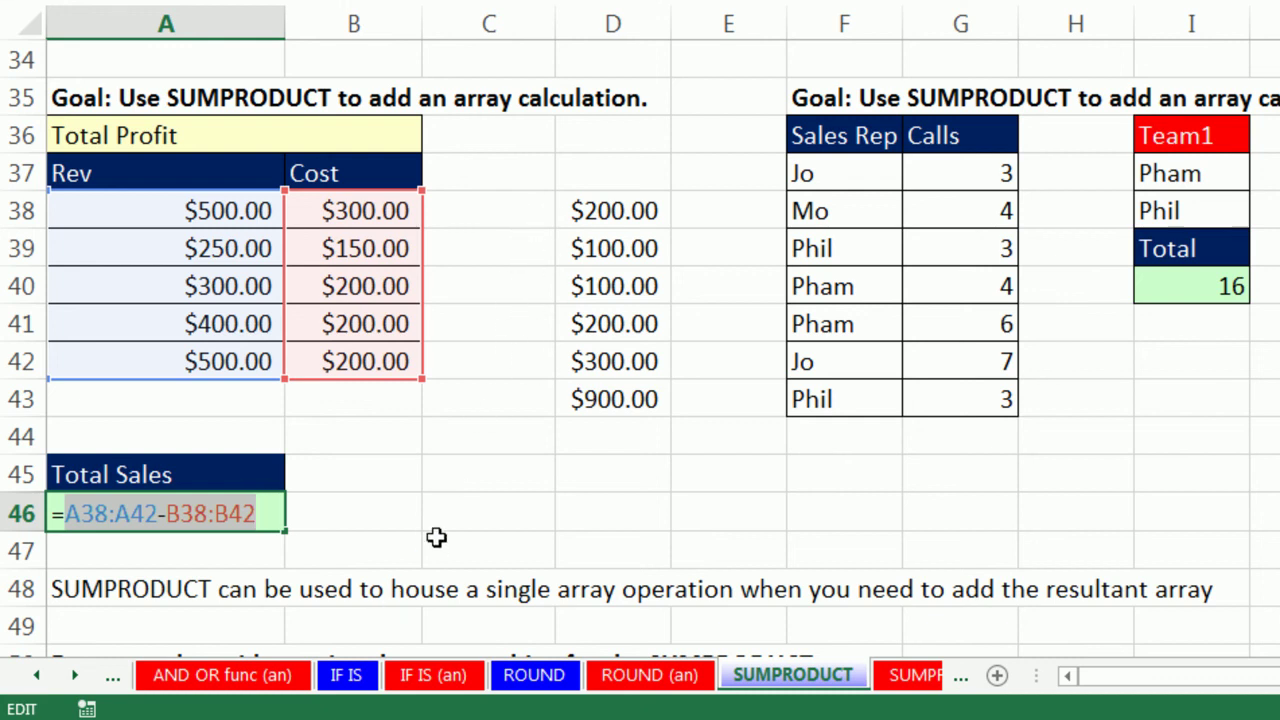
pyautogui.press('F9')
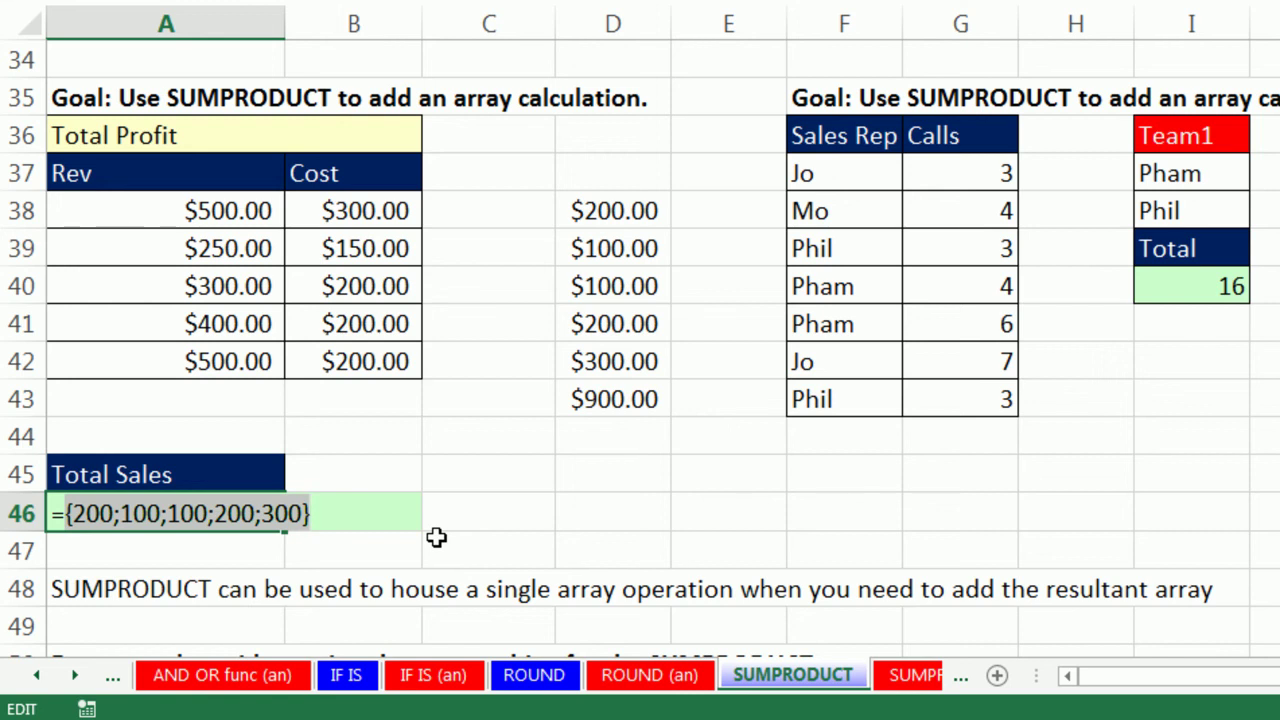
pyautogui.hotkey('ctrl', 'z')
pyautogui.moveTo(258, 513); pyautogui.dragTo(68, 513)
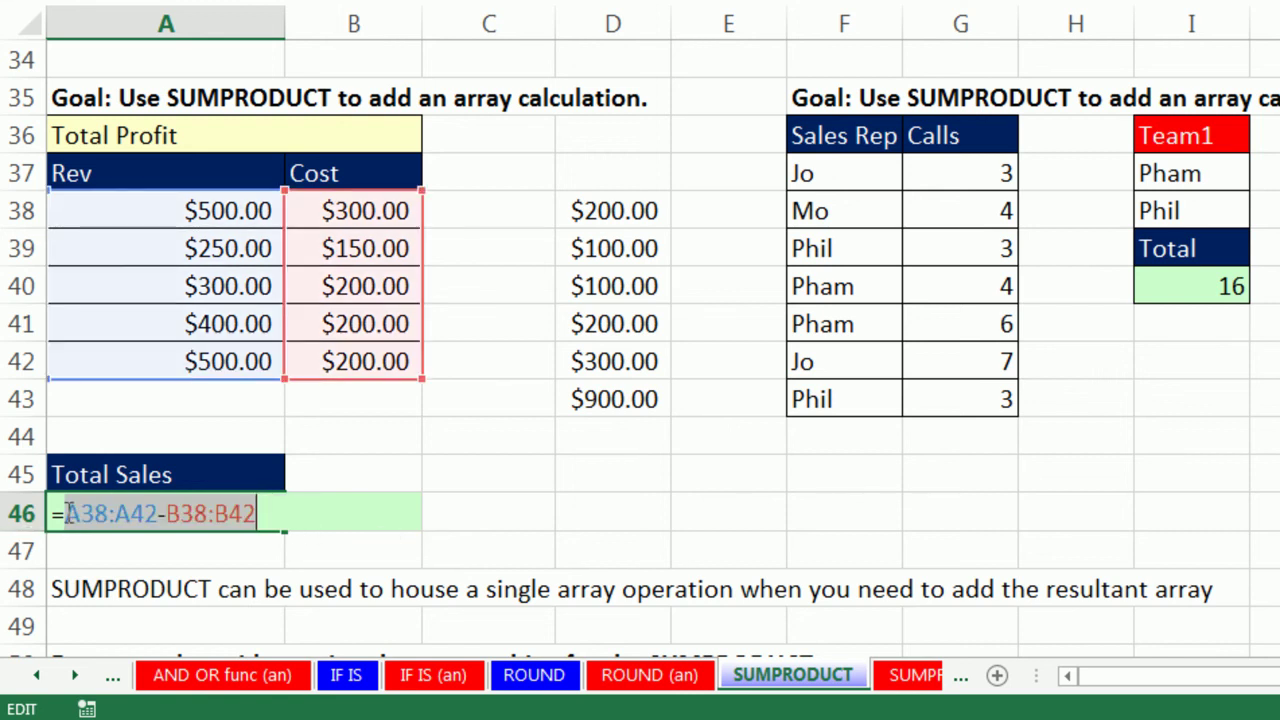
pyautogui.click(66, 513)
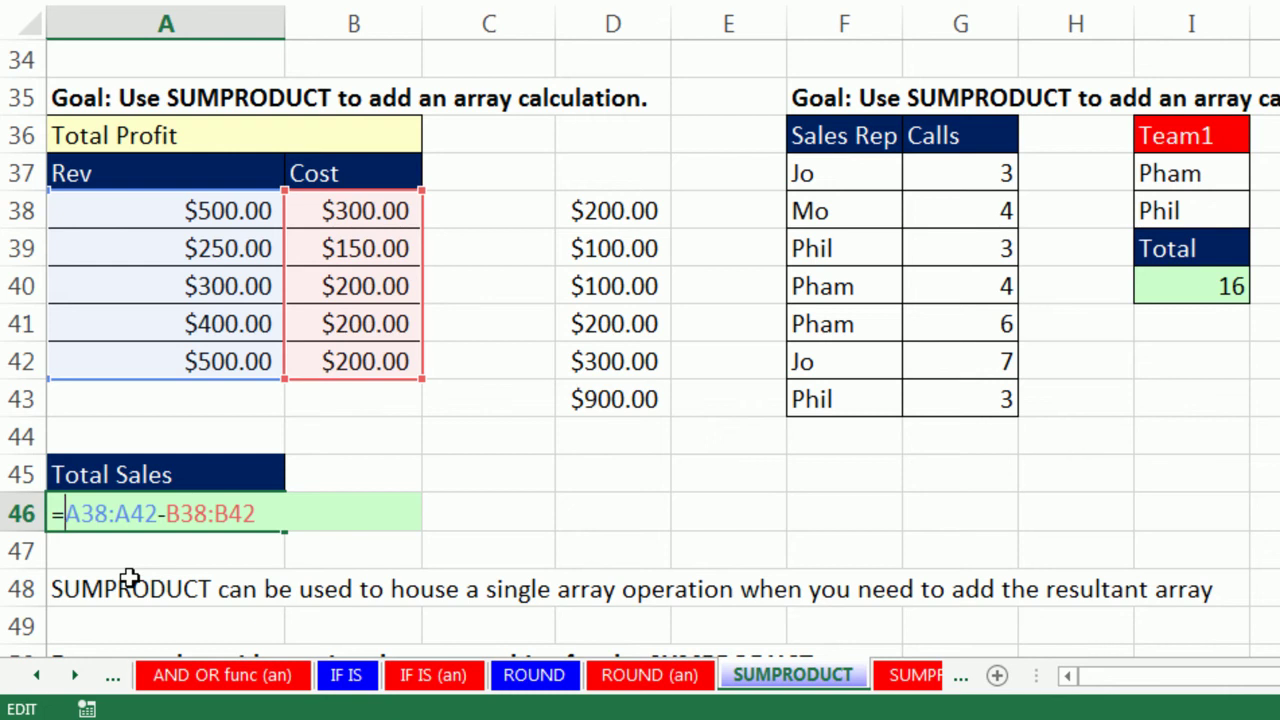
# Wrap the subtraction in SUMPRODUCT so A46 holds =SUMPRODUCT(A38:A42-B38:B42), returning 900.
pyautogui.write('sump')
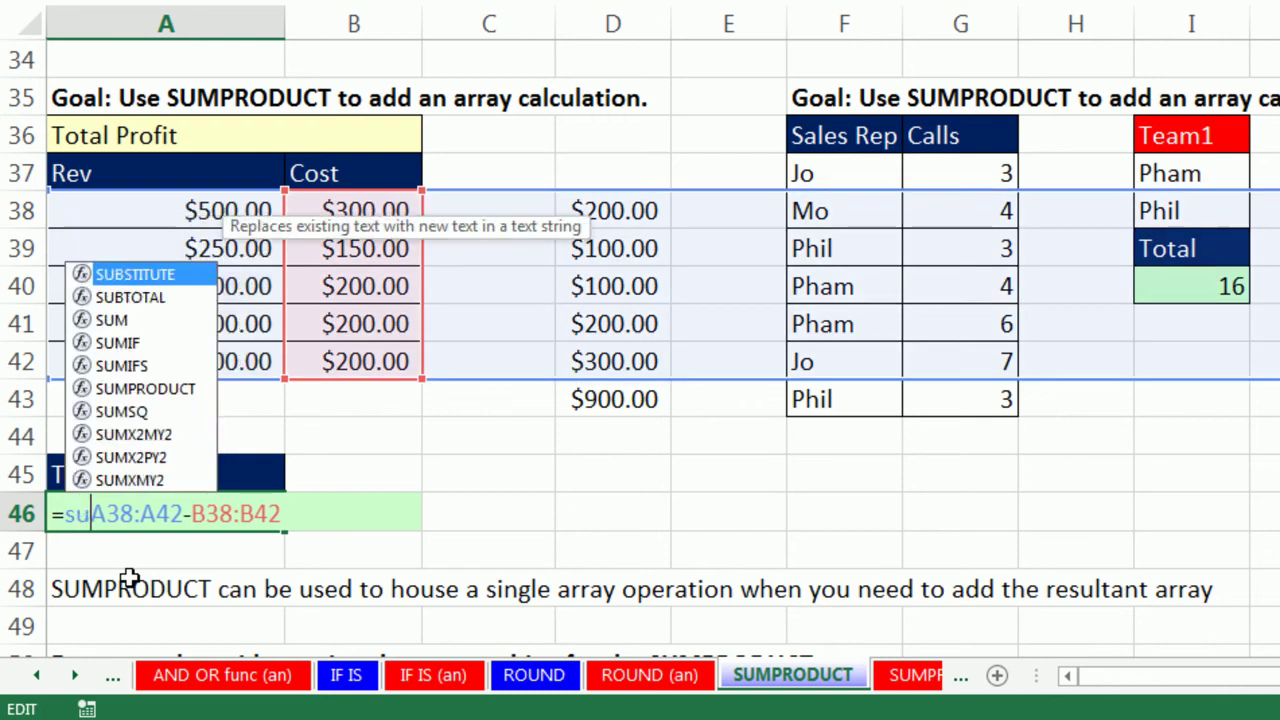
pyautogui.press('Tab')
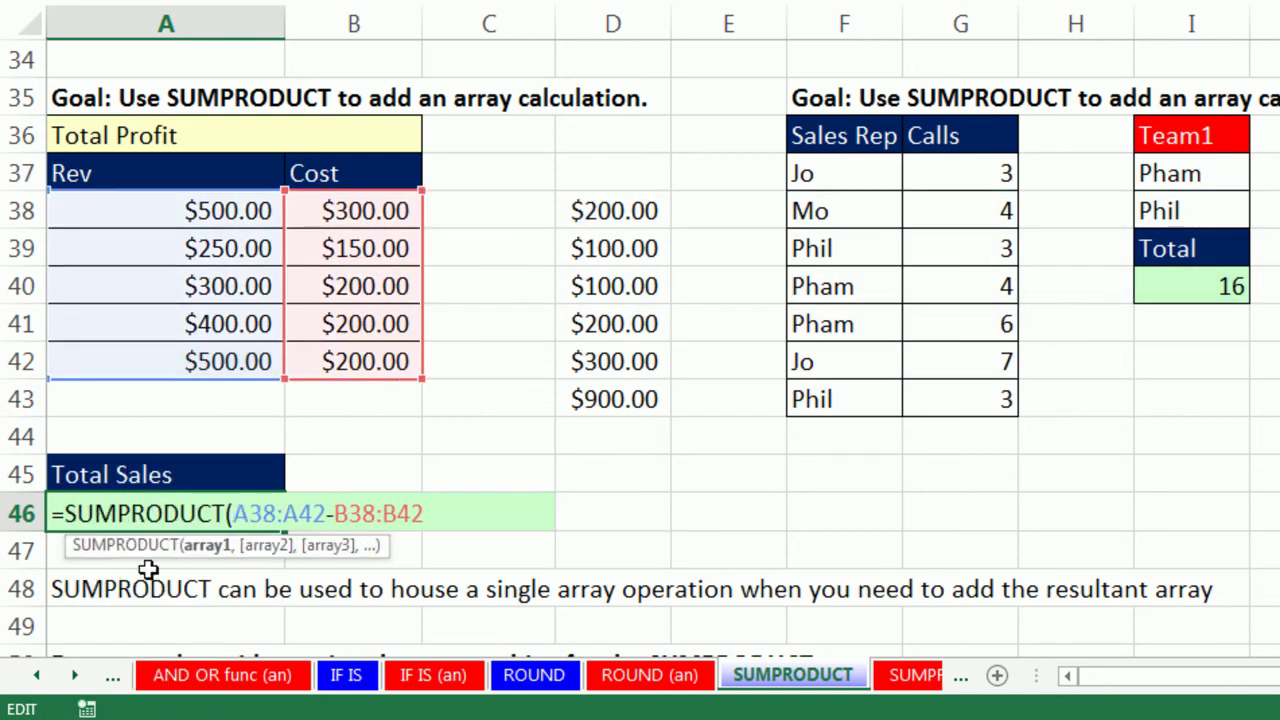
pyautogui.click(440, 507)
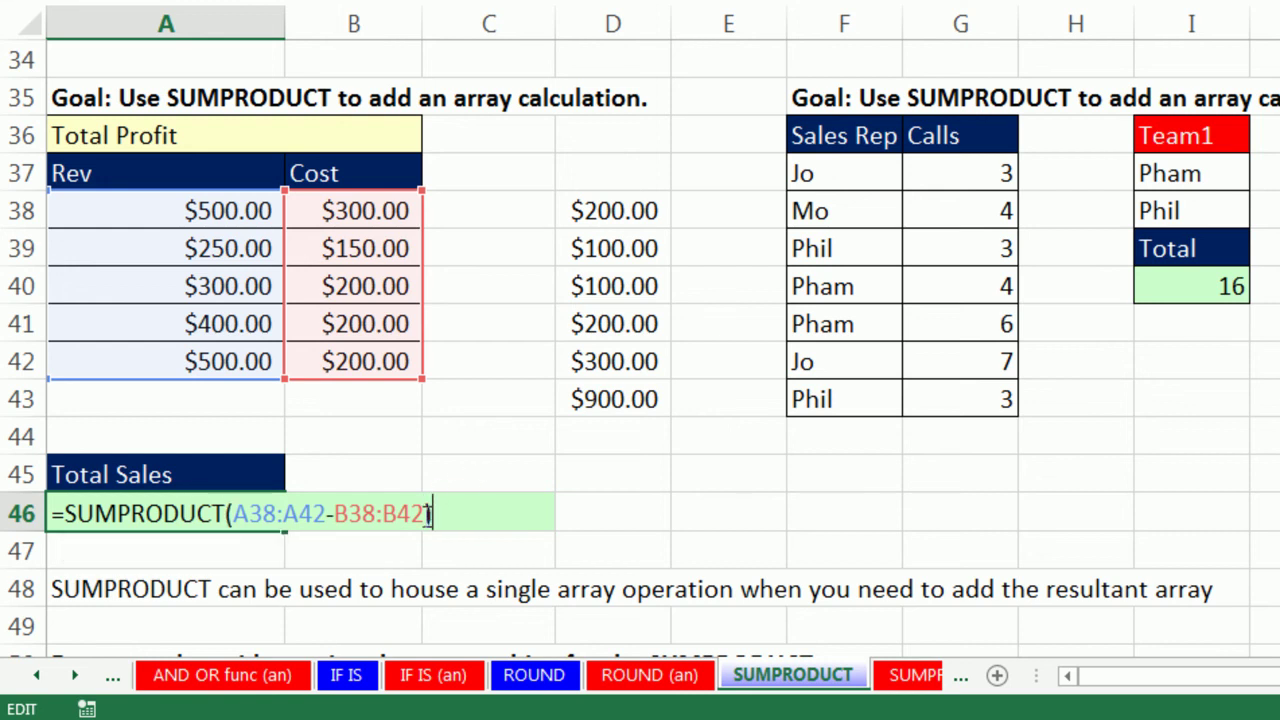
pyautogui.click(426, 513)
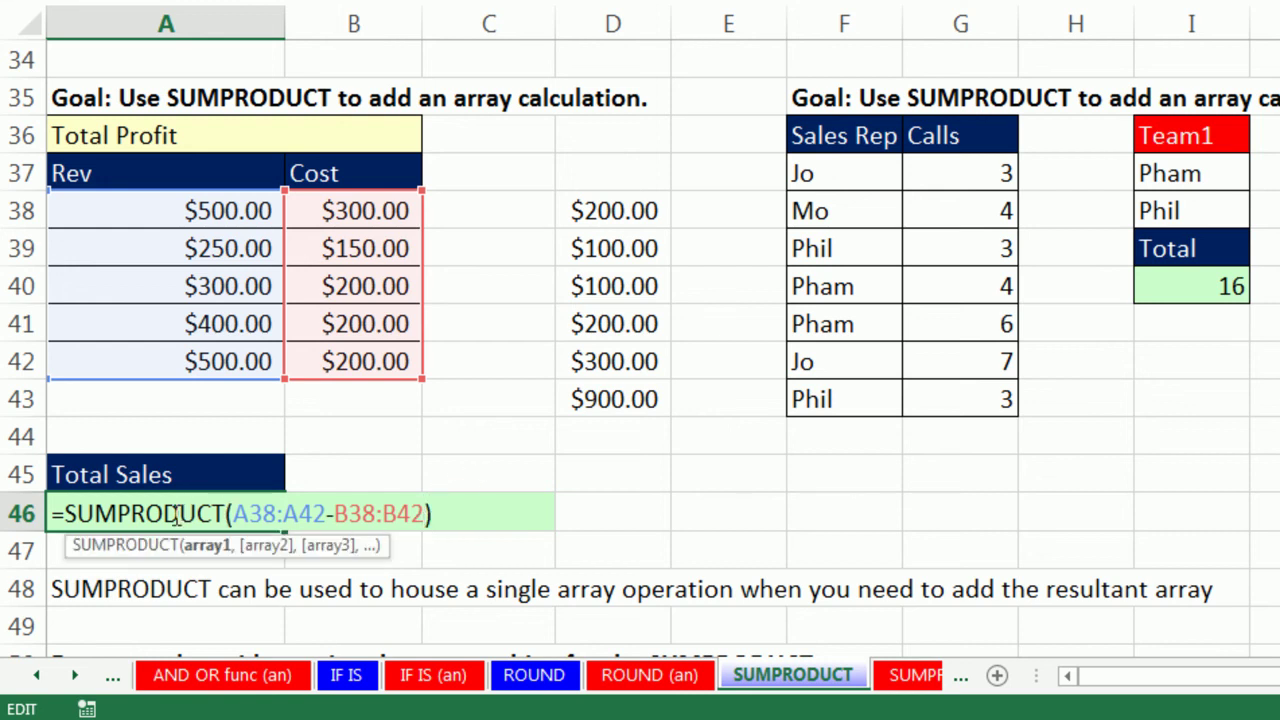
pyautogui.moveTo(124, 511); pyautogui.dragTo(228, 513)
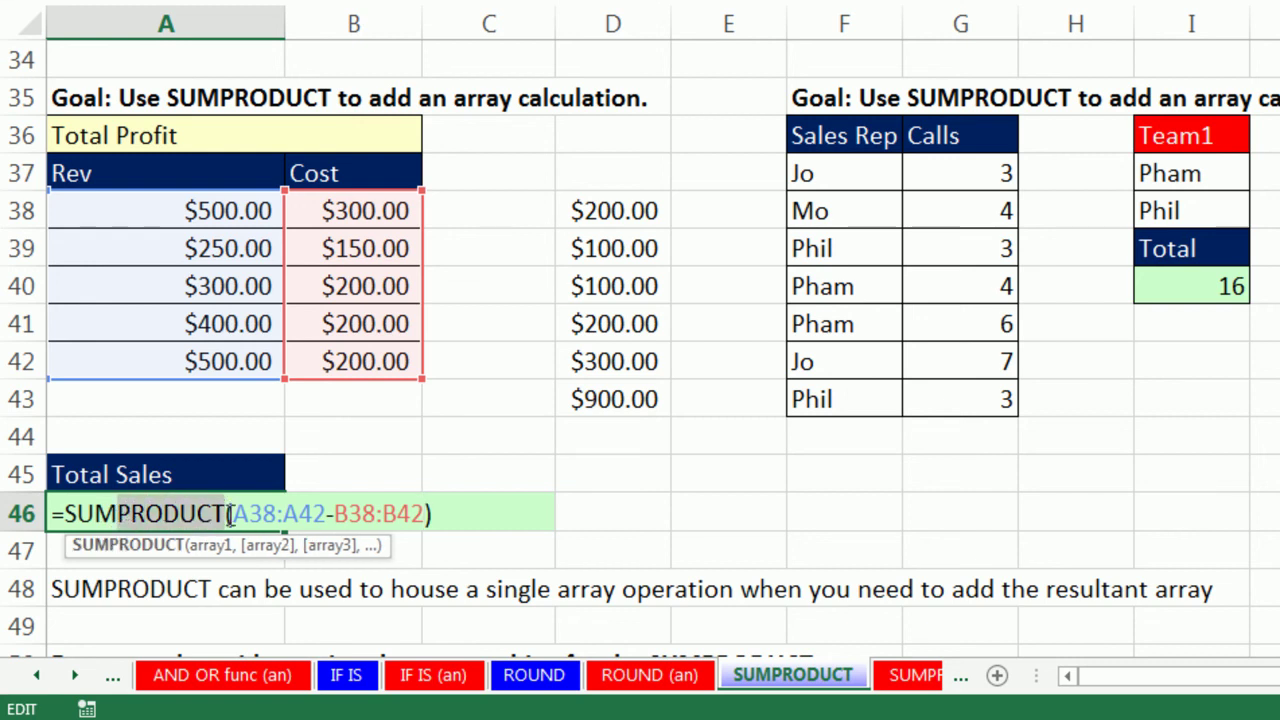
pyautogui.click(231, 513)
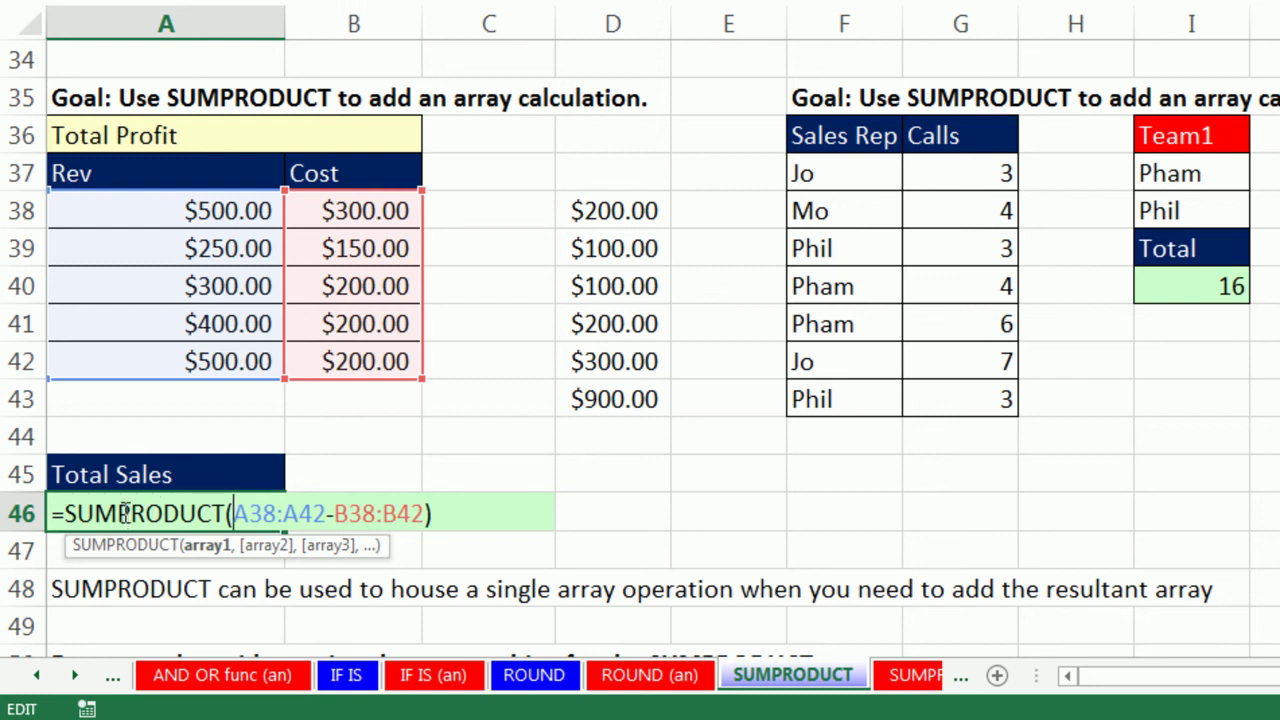
pyautogui.moveTo(126, 513); pyautogui.dragTo(64, 513)
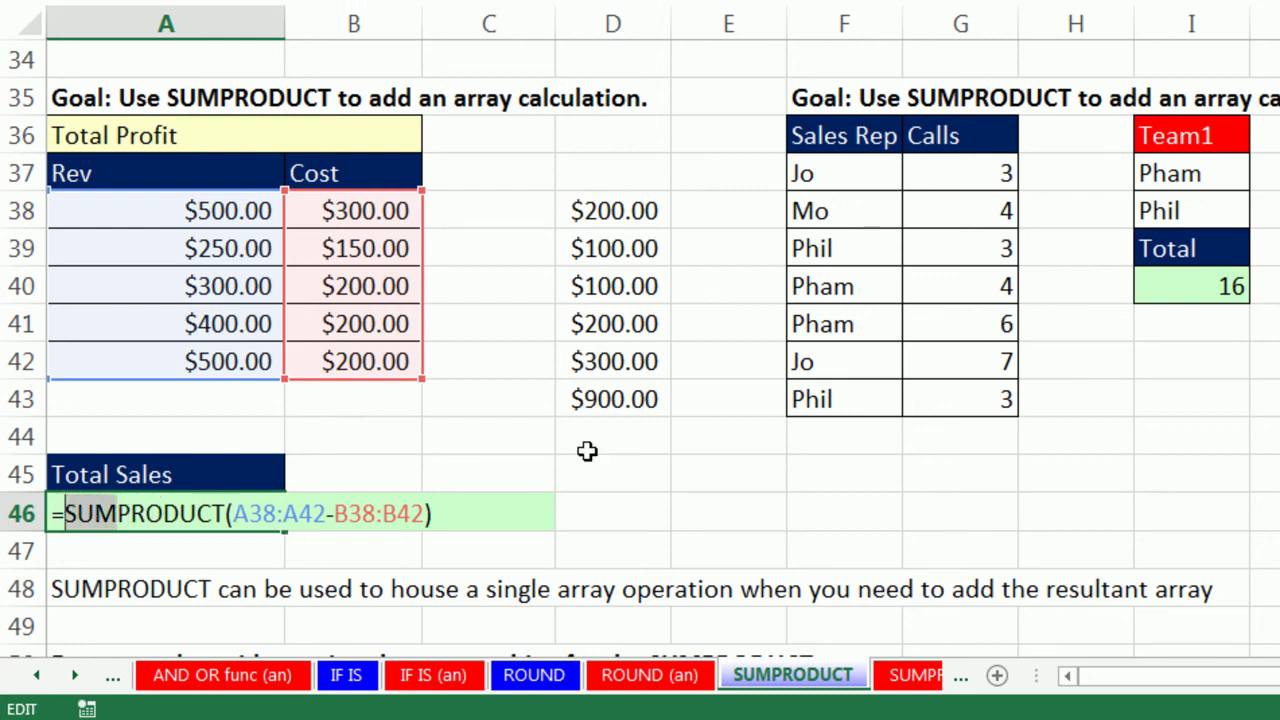
pyautogui.press('Return')
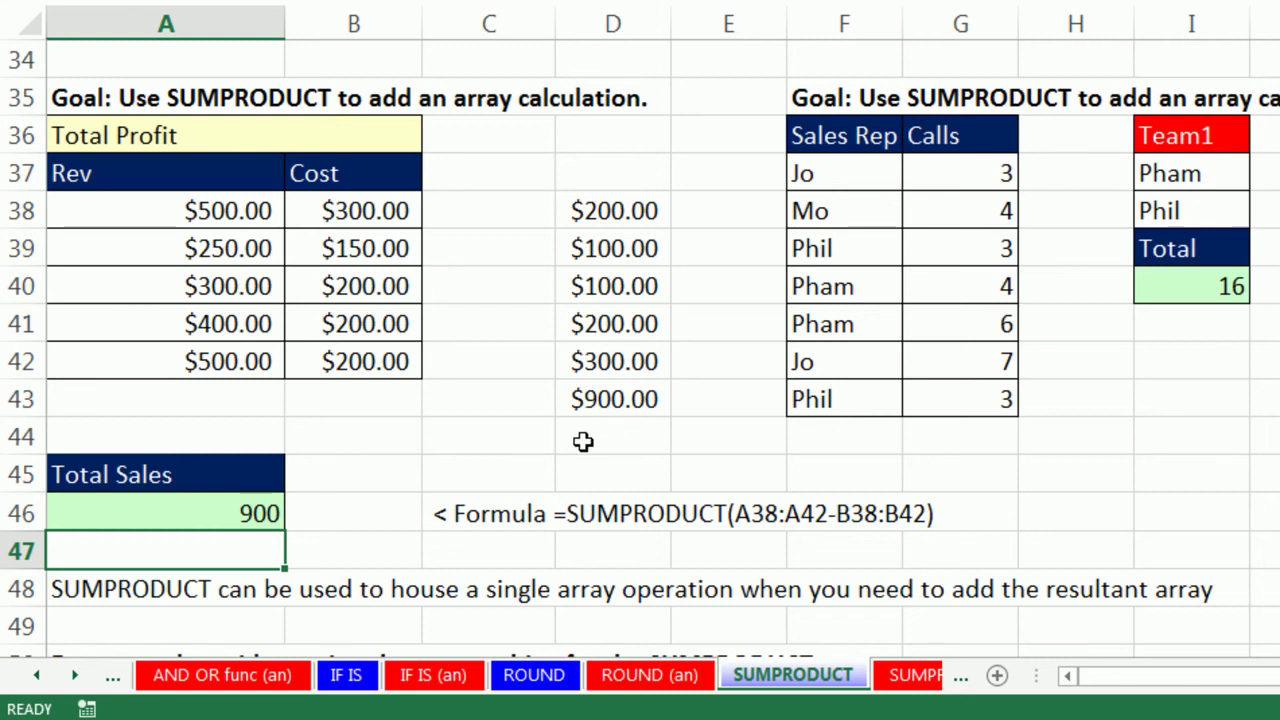
# Recheck the Total Sales formula and select D38:D42 to compare their sum.
pyautogui.doubleClick(245, 515)
pyautogui.press('Escape')
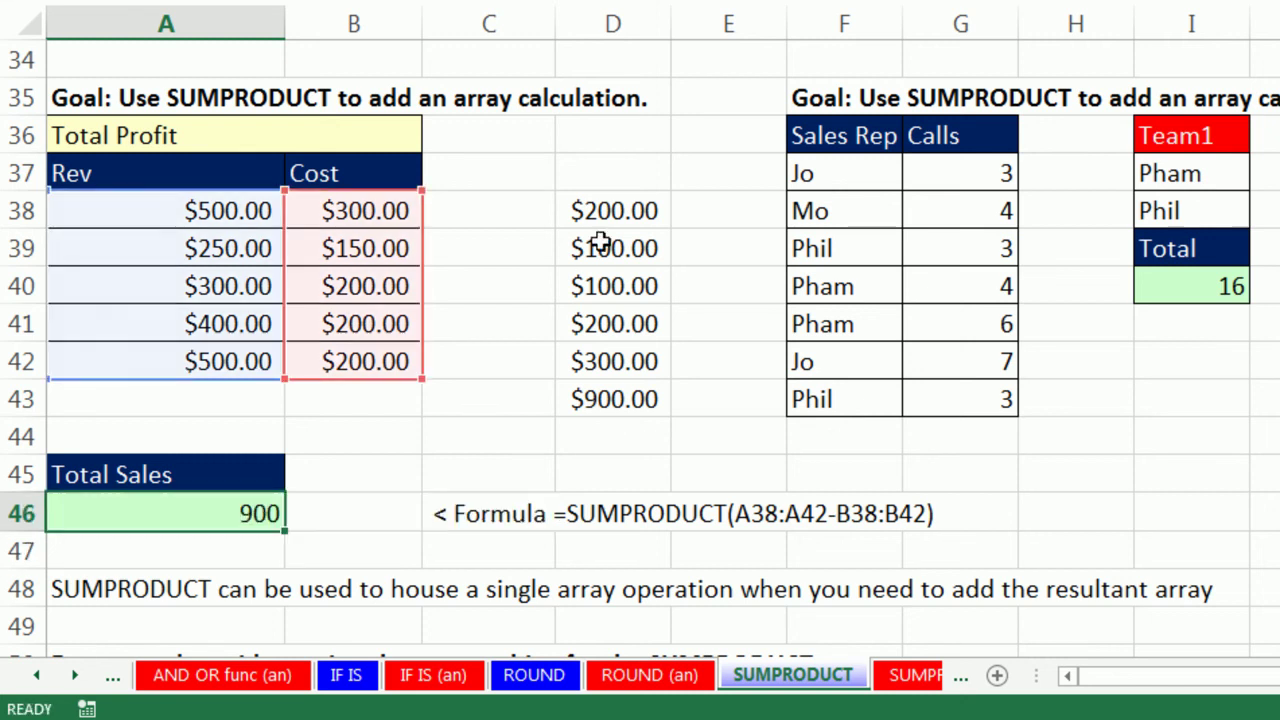
pyautogui.hotkey('ctrl', 'c')
pyautogui.click(606, 211)
pyautogui.moveTo(606, 211); pyautogui.dragTo(606, 361)
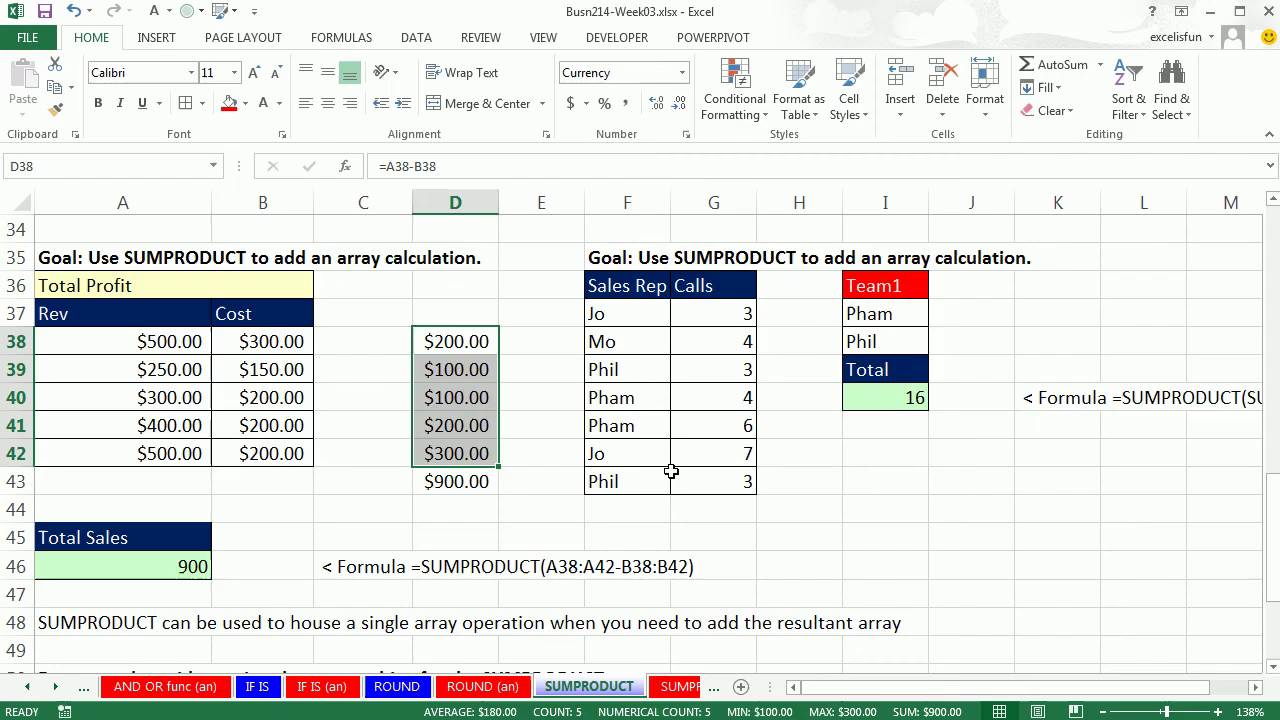
# Review the SUMPRODUCT formulas in B32 (915), F16 and B5 while scrolling up.
pyautogui.click(876, 548)
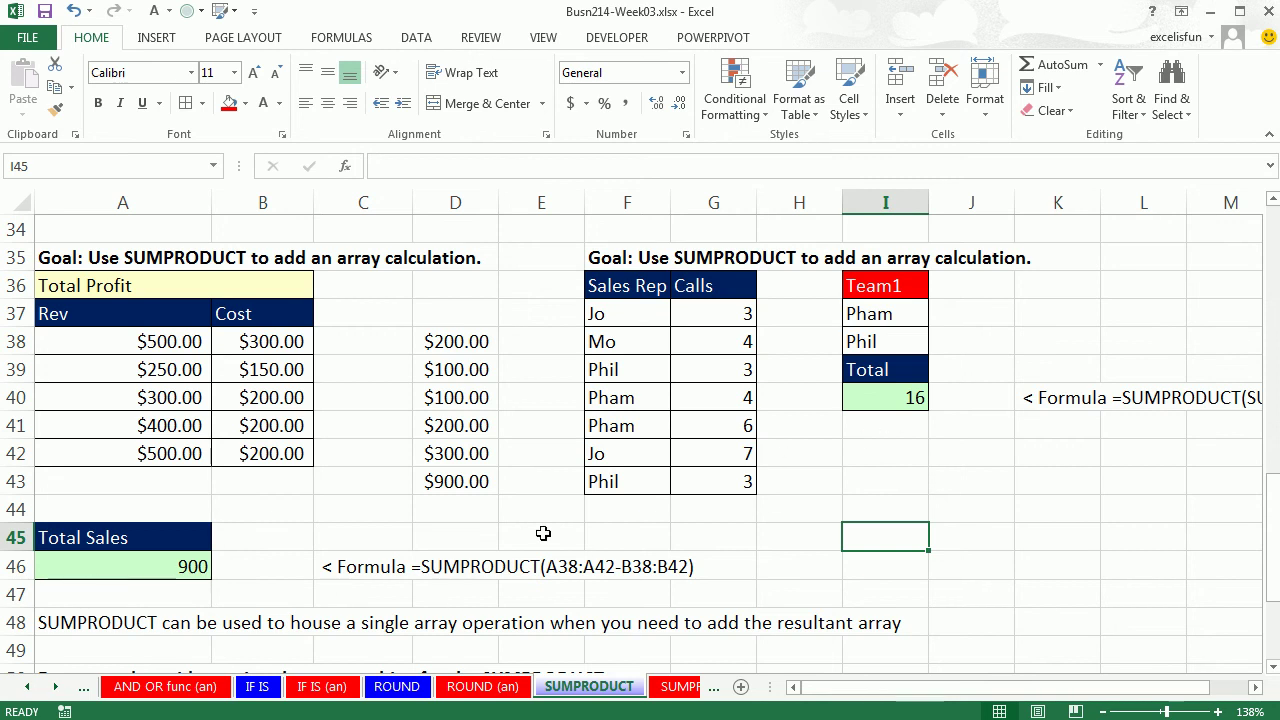
pyautogui.scroll(4, 540, 535)
pyautogui.doubleClick(263, 530)
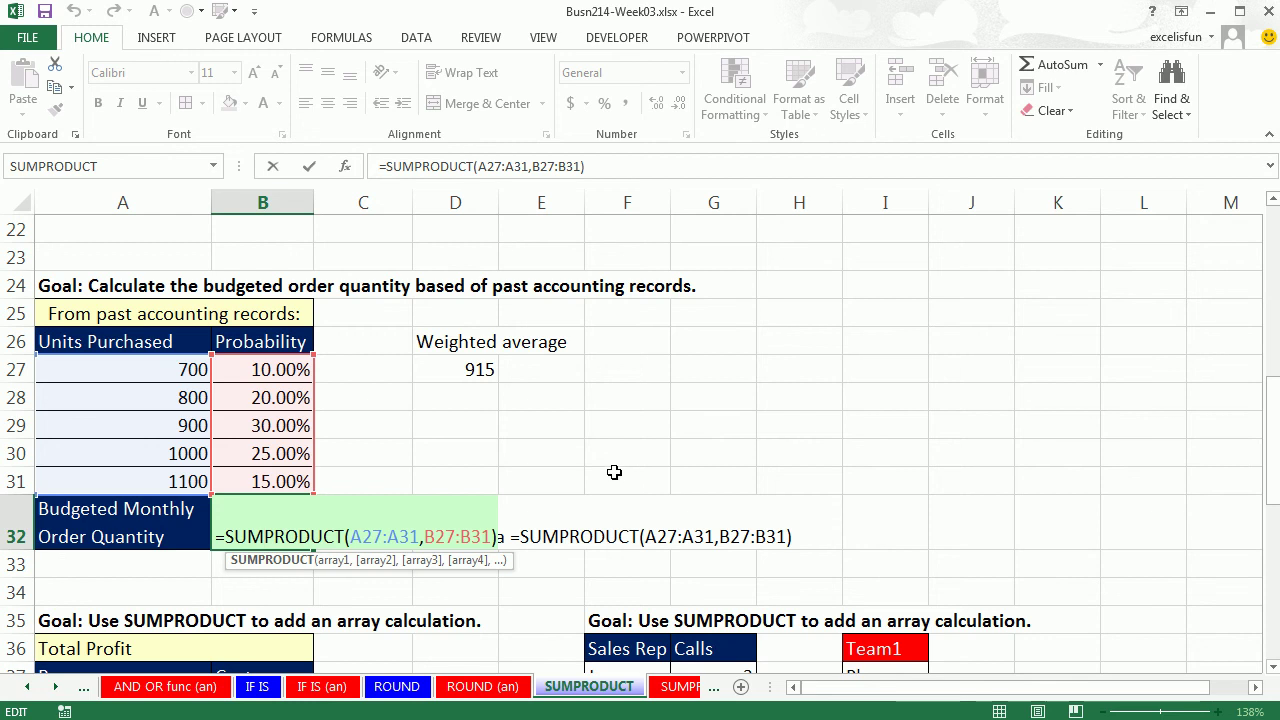
pyautogui.press('Escape')
pyautogui.scroll(5, 615, 475)
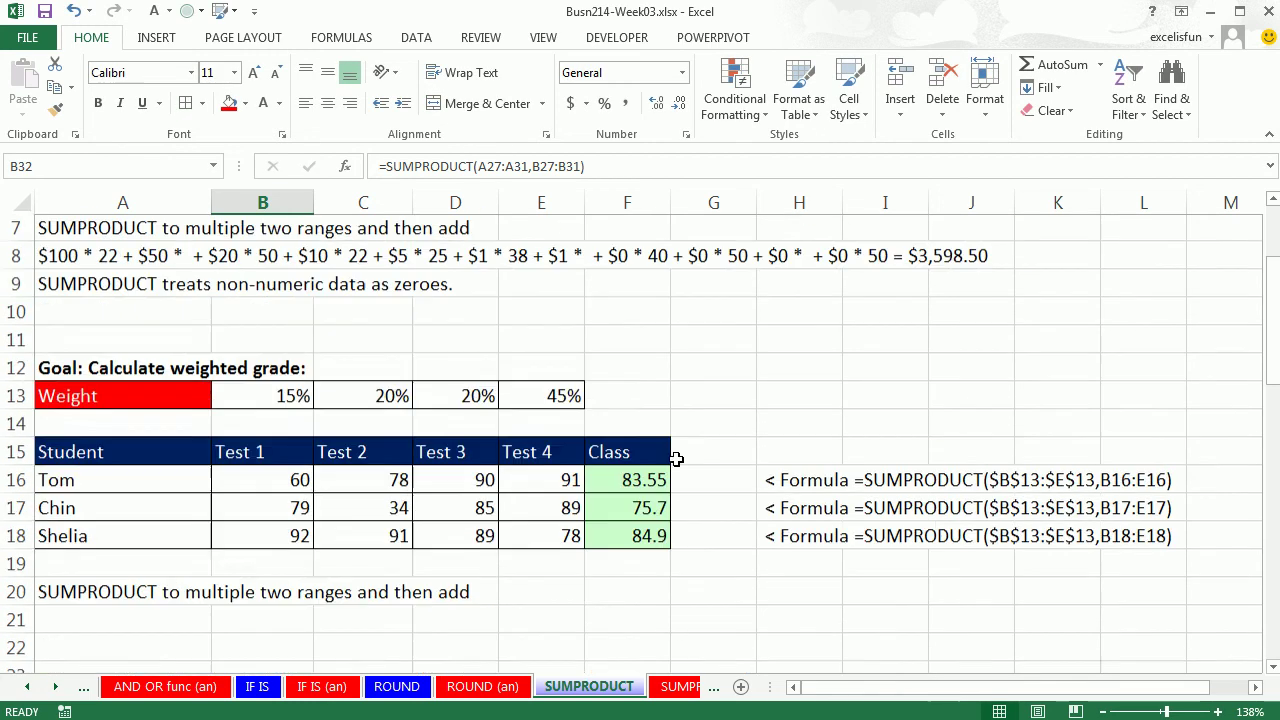
pyautogui.doubleClick(627, 481)
pyautogui.press('Escape')
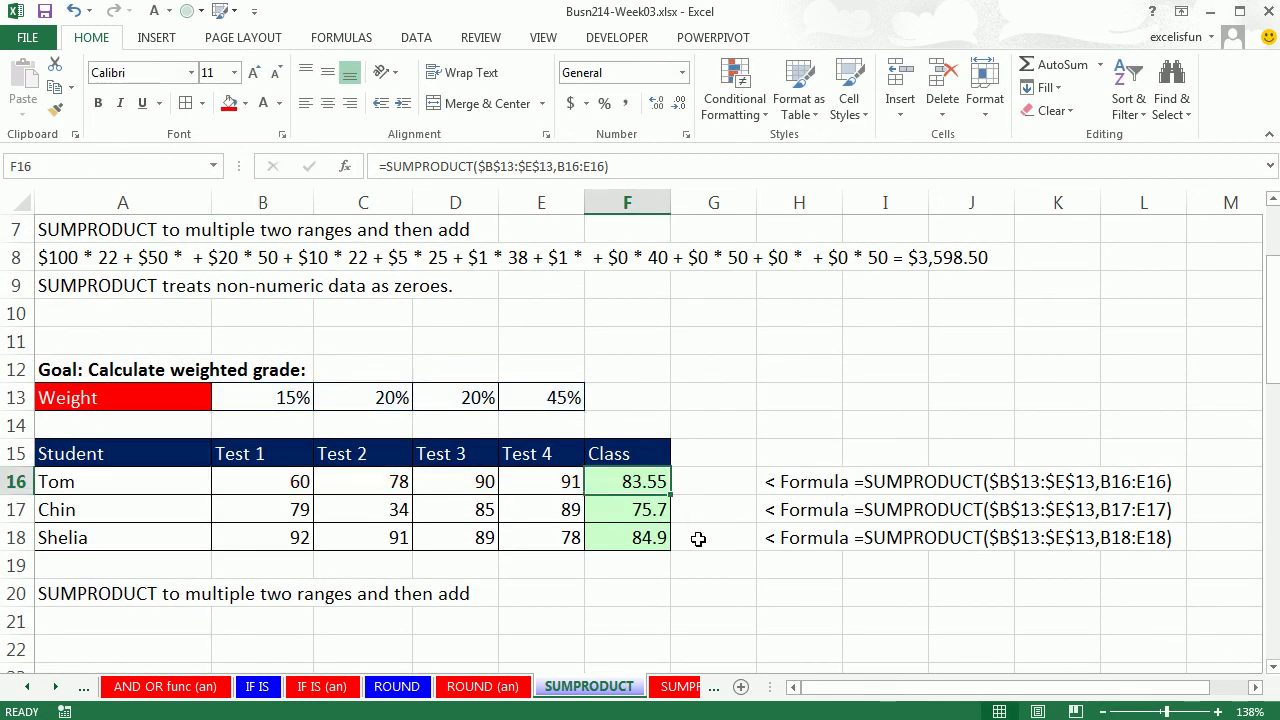
pyautogui.scroll(2, 699, 539)
pyautogui.doubleClick(295, 340)
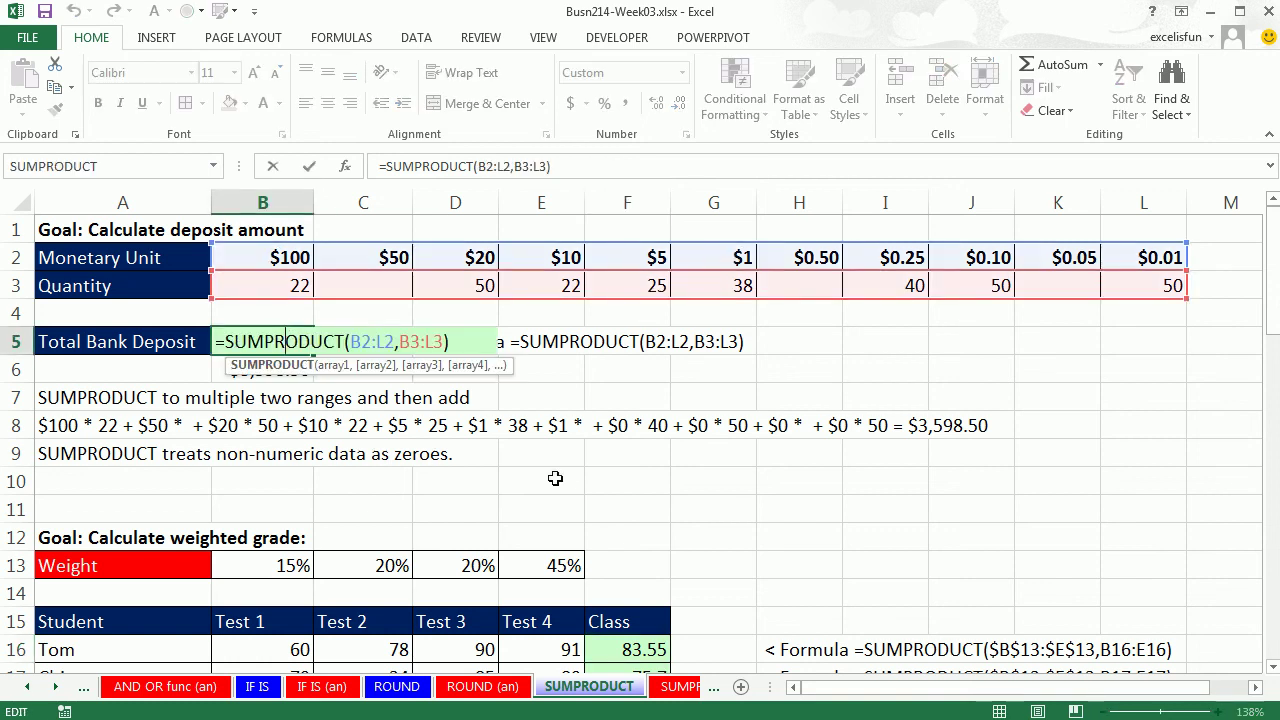